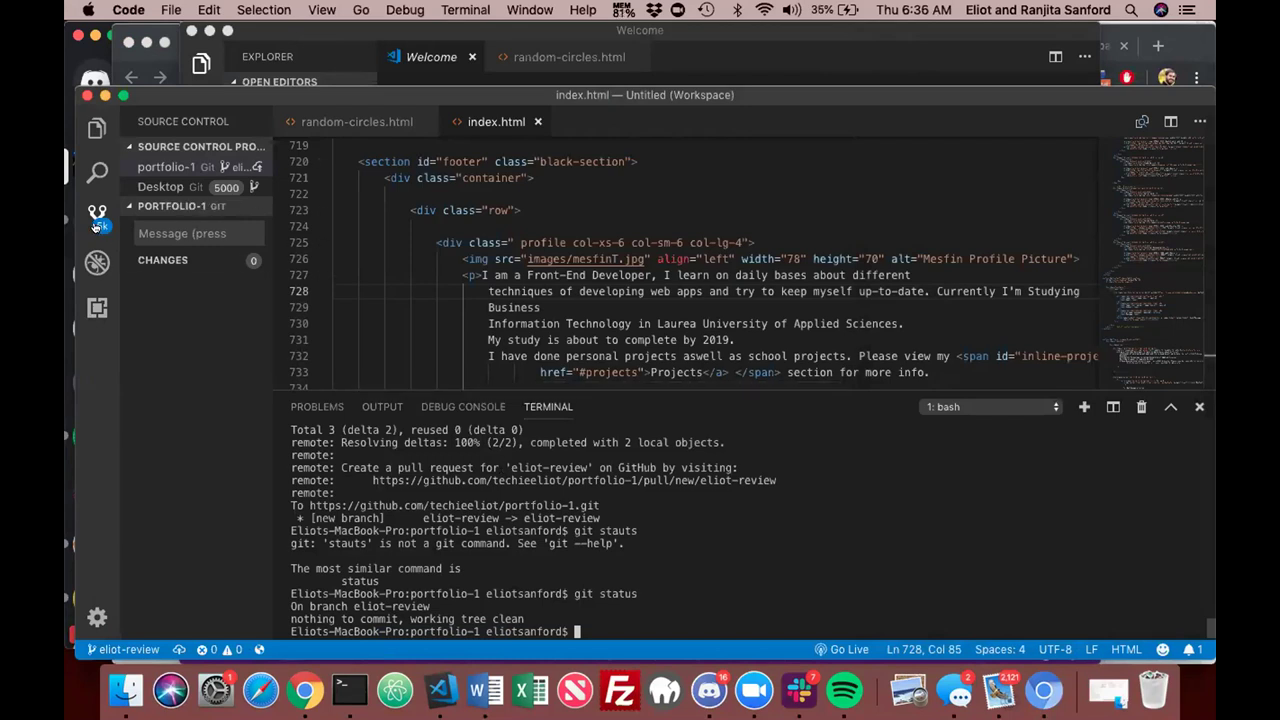
# Select the Desktop repository in source control and unstage all of its changes
pyautogui.click(96, 224)
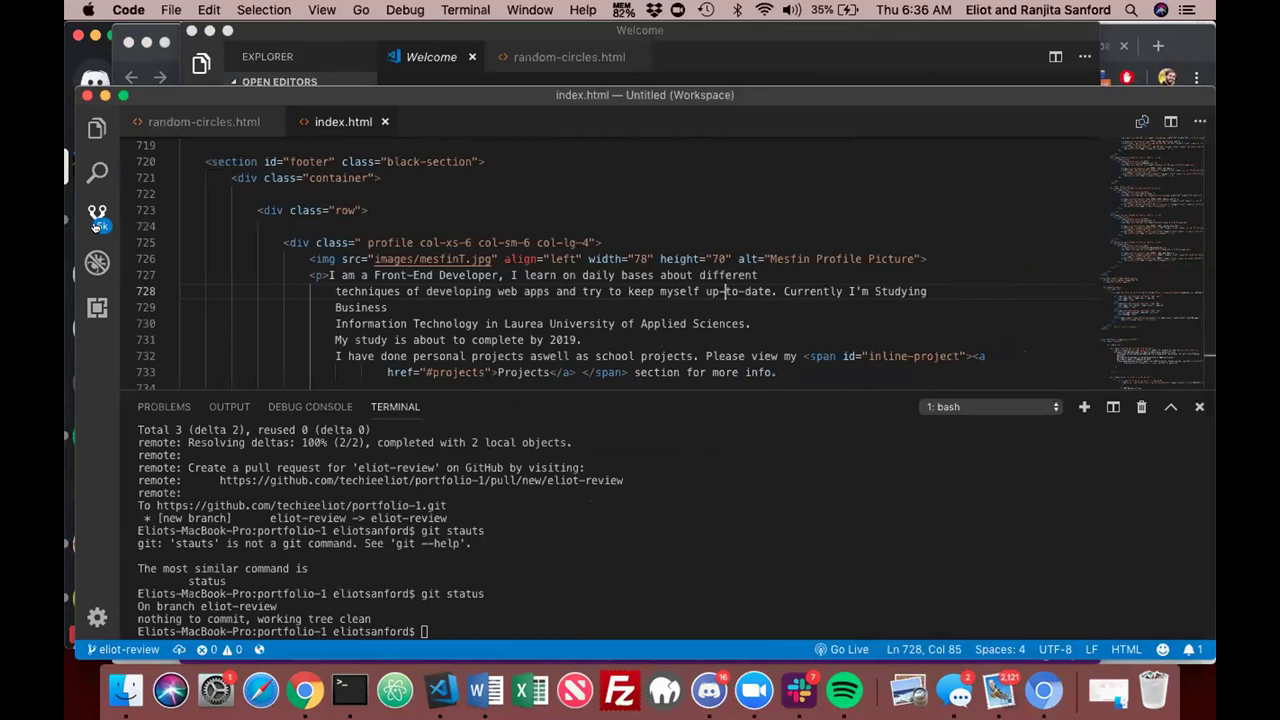
pyautogui.click(96, 216)
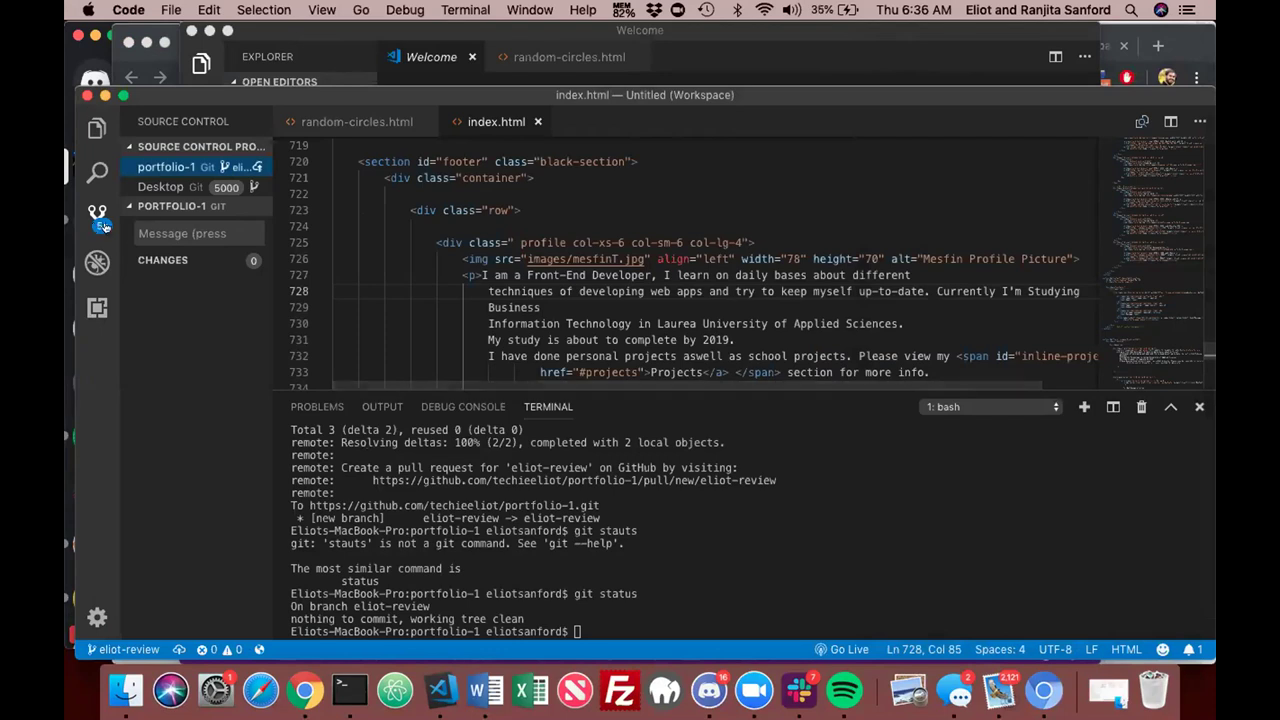
pyautogui.click(191, 187)
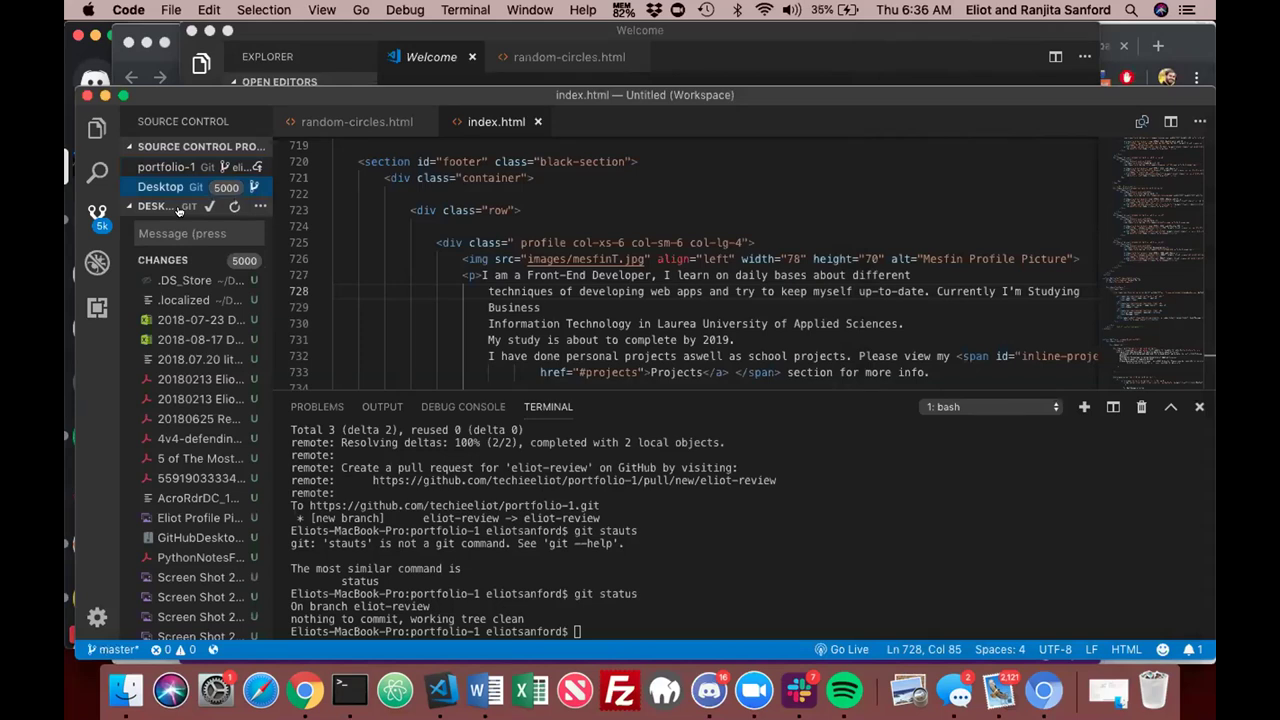
pyautogui.click(258, 206)
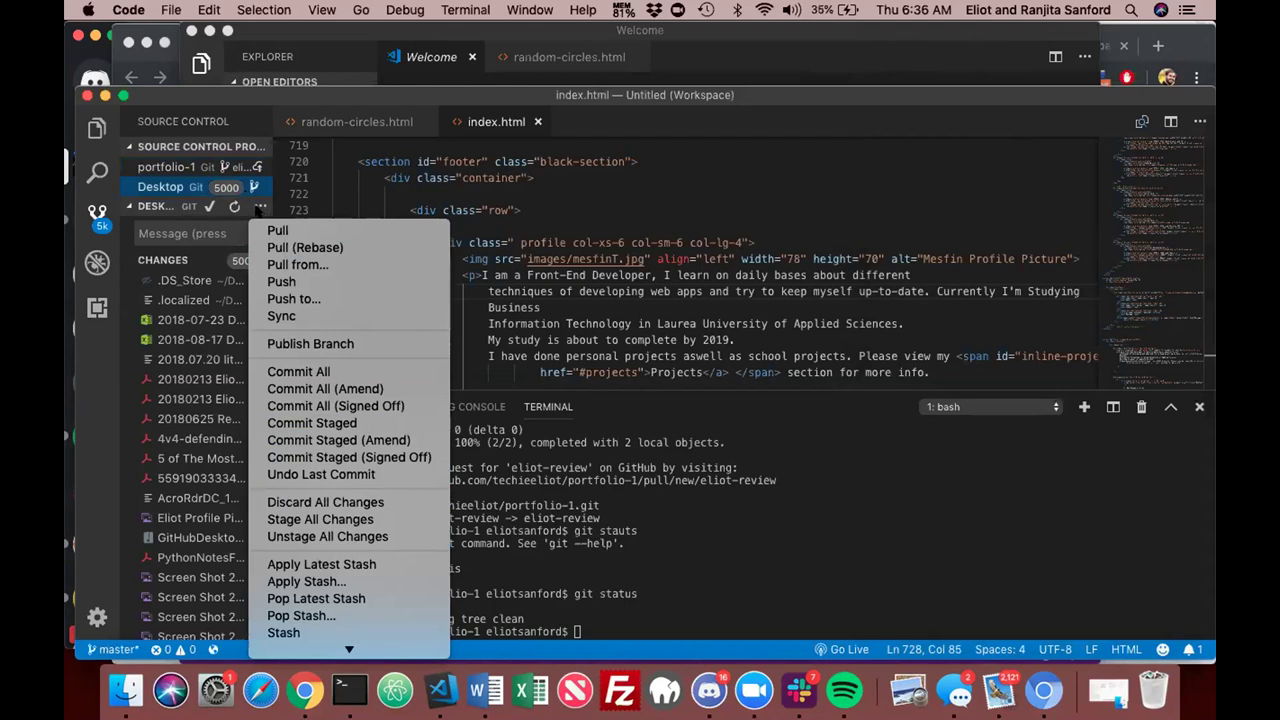
pyautogui.click(337, 536)
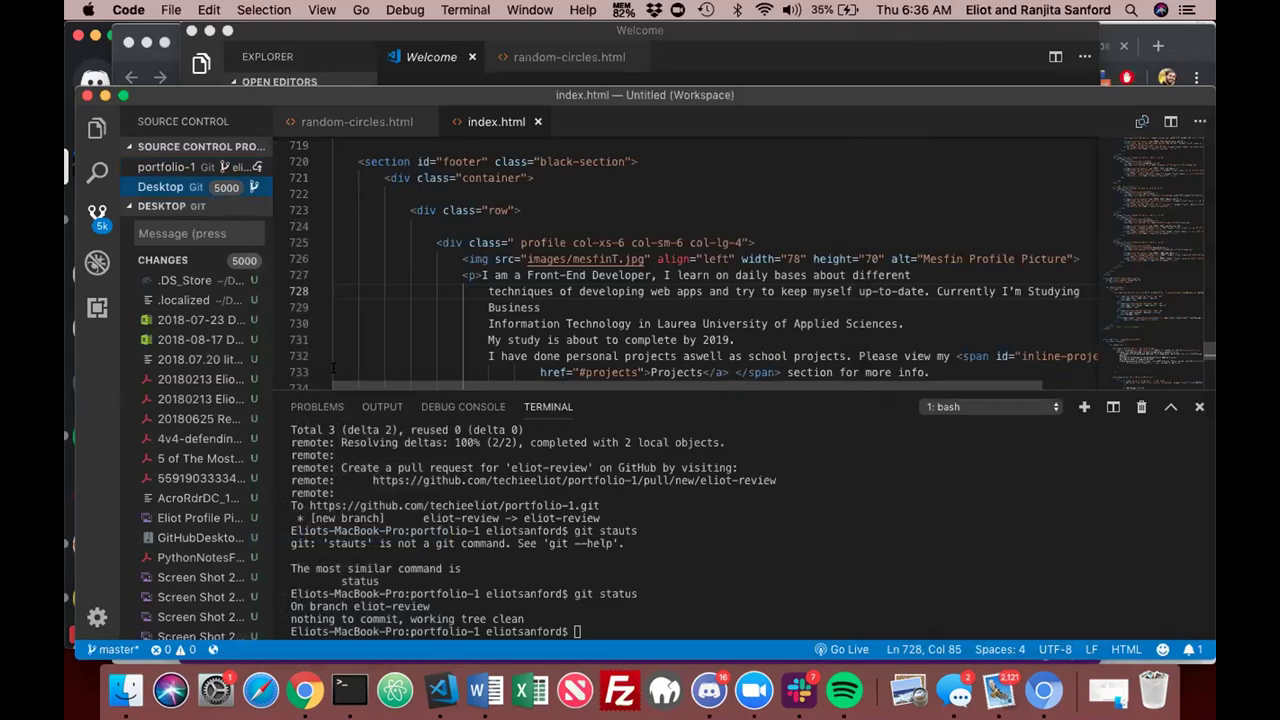
# Change the integrated terminal's working directory from portfolio-1 up three levels to the Desktop folder with cd ..
pyautogui.click(349, 688)
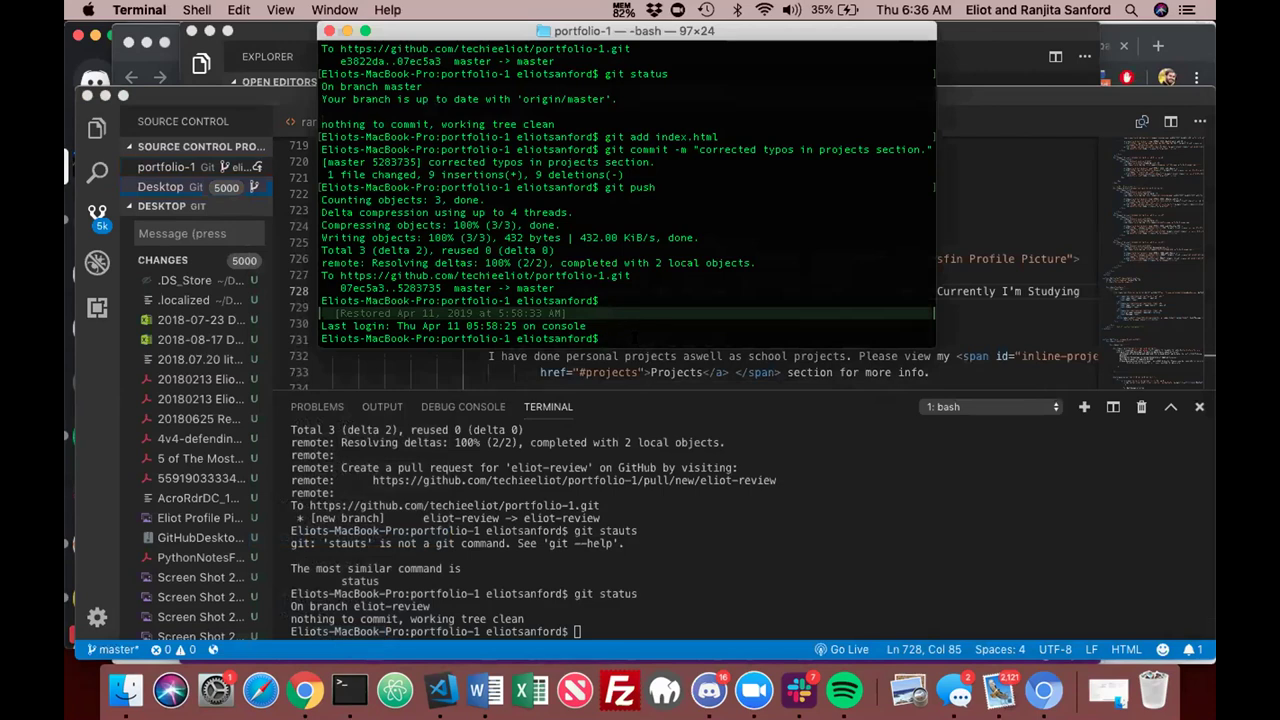
pyautogui.click(648, 568)
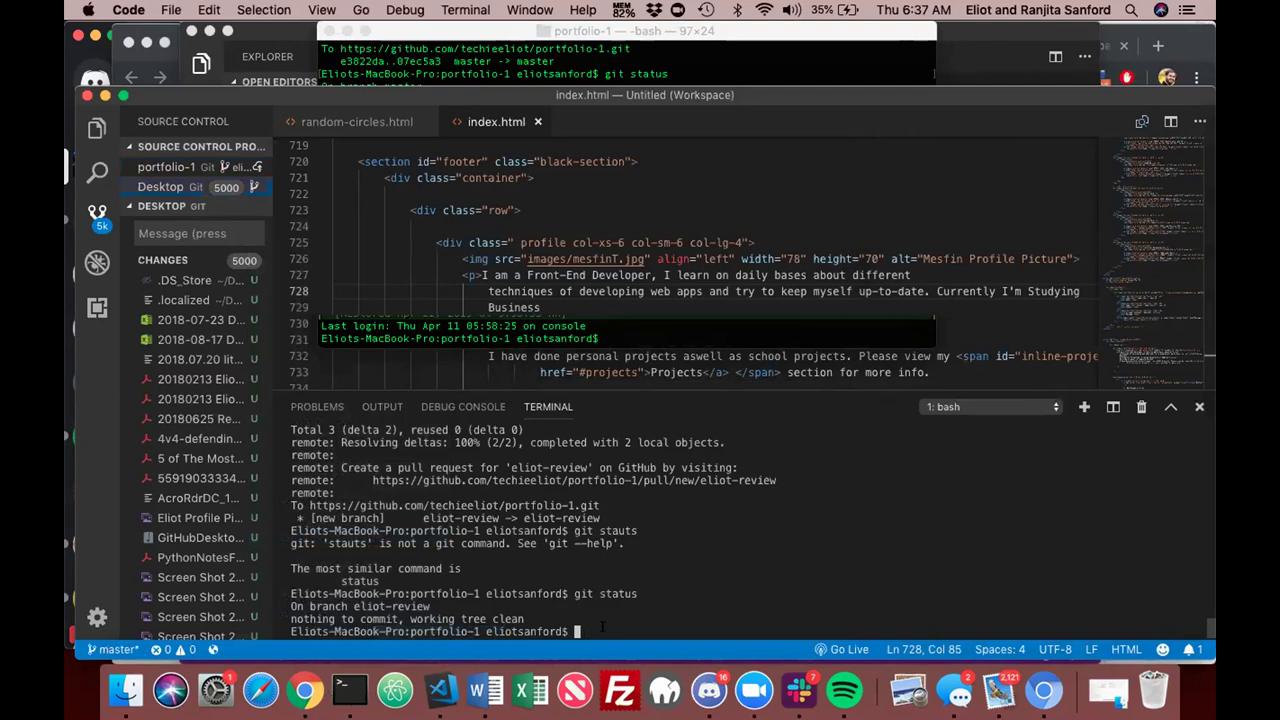
pyautogui.write('cd ..')
pyautogui.press('Return')
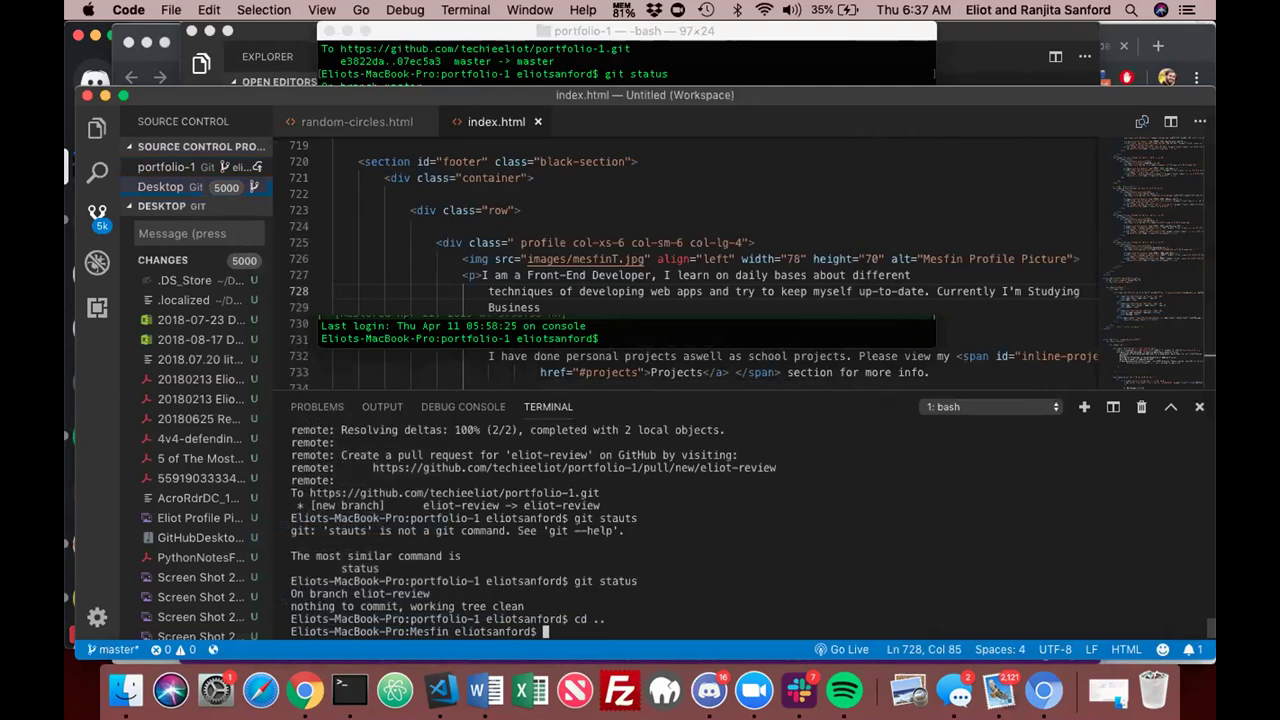
pyautogui.write('cd ..')
pyautogui.press('Return')
pyautogui.write('cd ..')
pyautogui.press('Return')
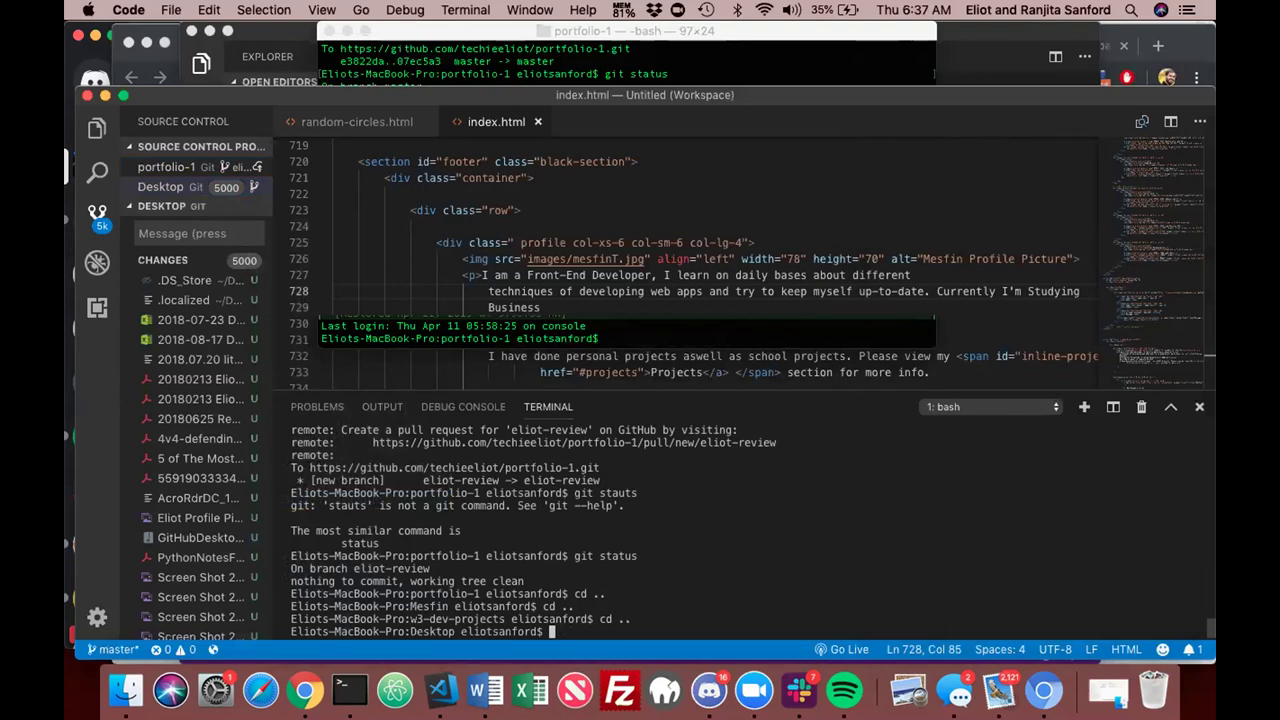
# Run git status in the Desktop folder and look through the listed files
pyautogui.write('git stauts')
pyautogui.press('BackSpace')
pyautogui.press('BackSpace')
pyautogui.press('BackSpace')
pyautogui.write('tus')
pyautogui.press('Return')
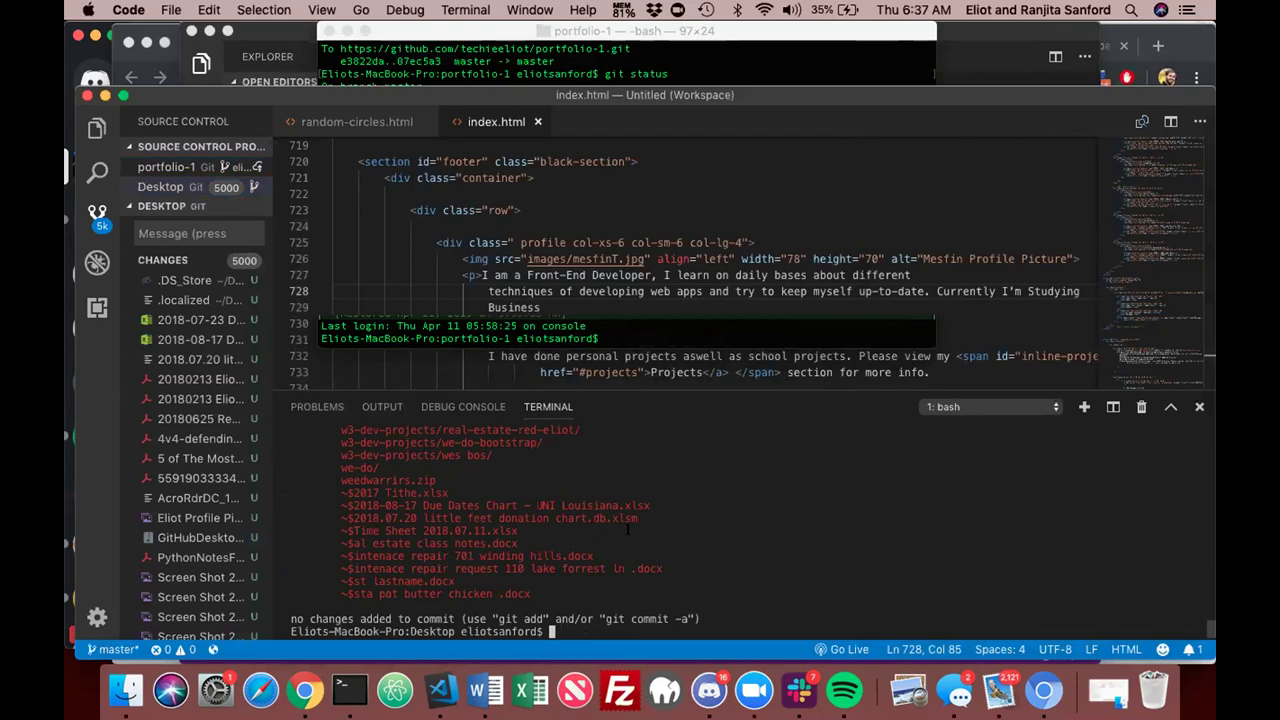
pyautogui.scroll(5, 628, 531)
pyautogui.scroll(10, 628, 531)
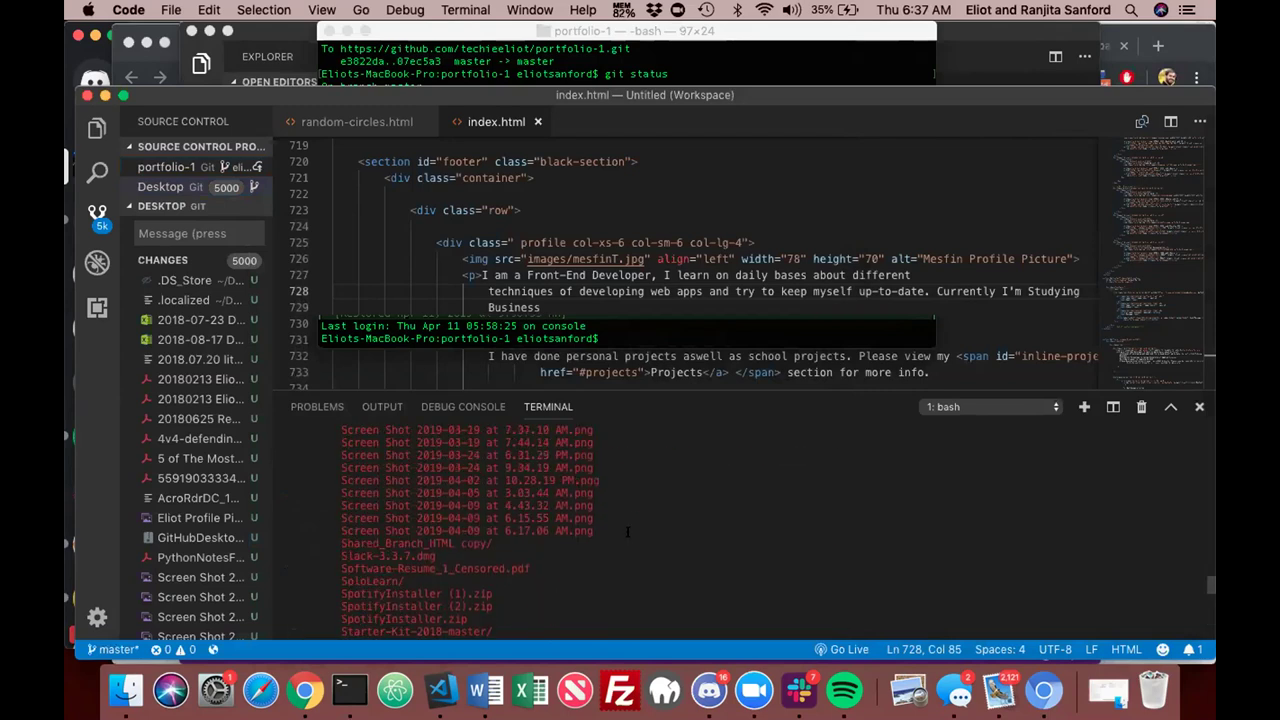
pyautogui.scroll(15, 628, 531)
pyautogui.scroll(-10, 628, 531)
pyautogui.scroll(-10, 628, 531)
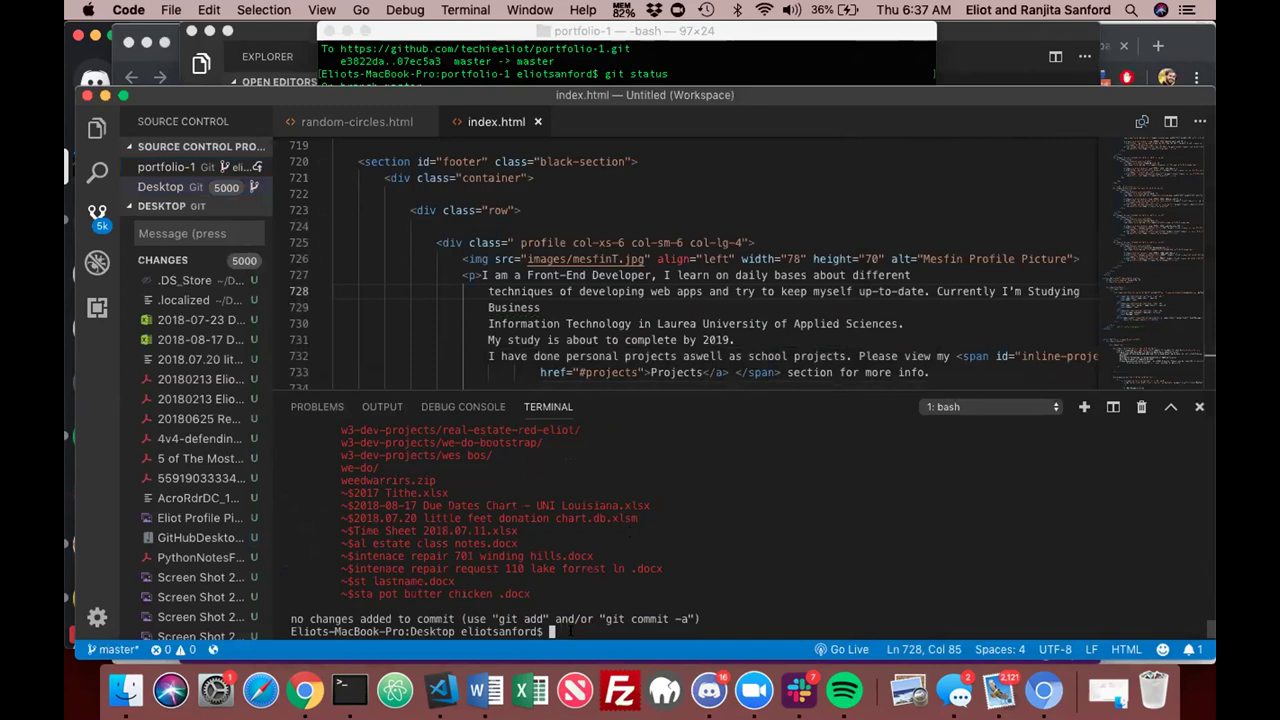
pyautogui.moveTo(237, 206)
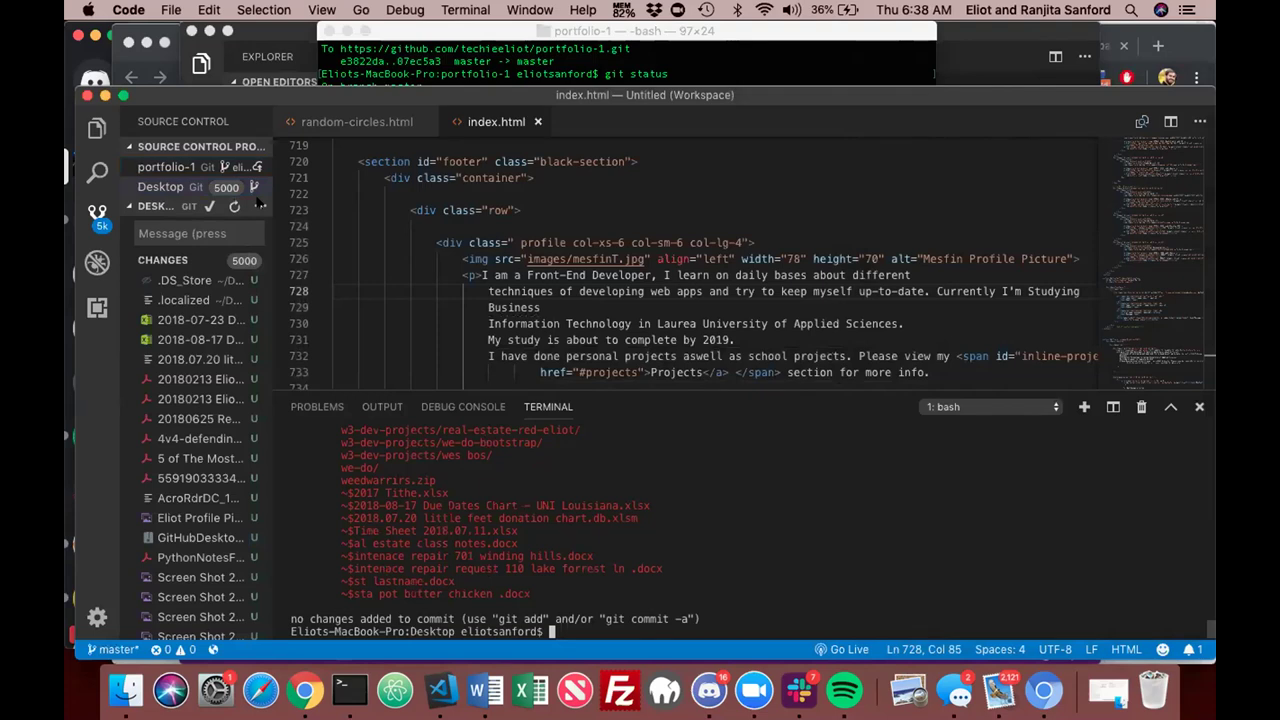
pyautogui.click(260, 206)
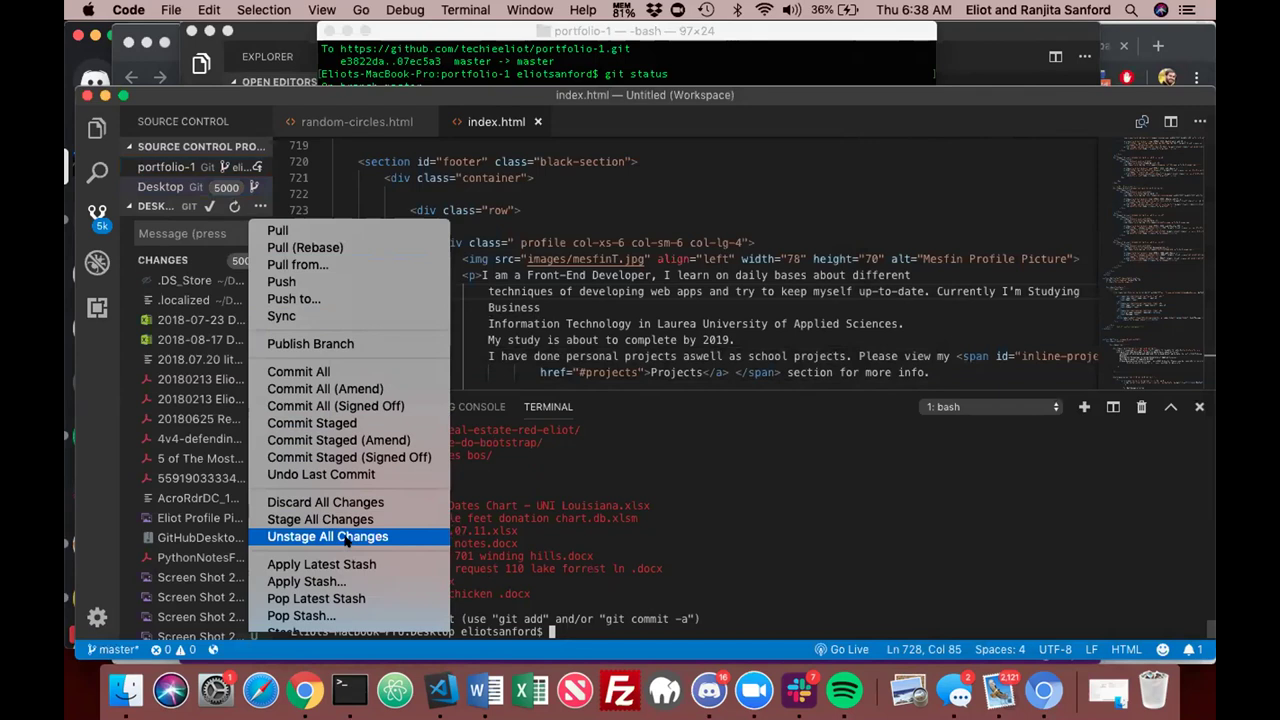
# Run git init in the Desktop folder from the integrated terminal
pyautogui.click(555, 633)
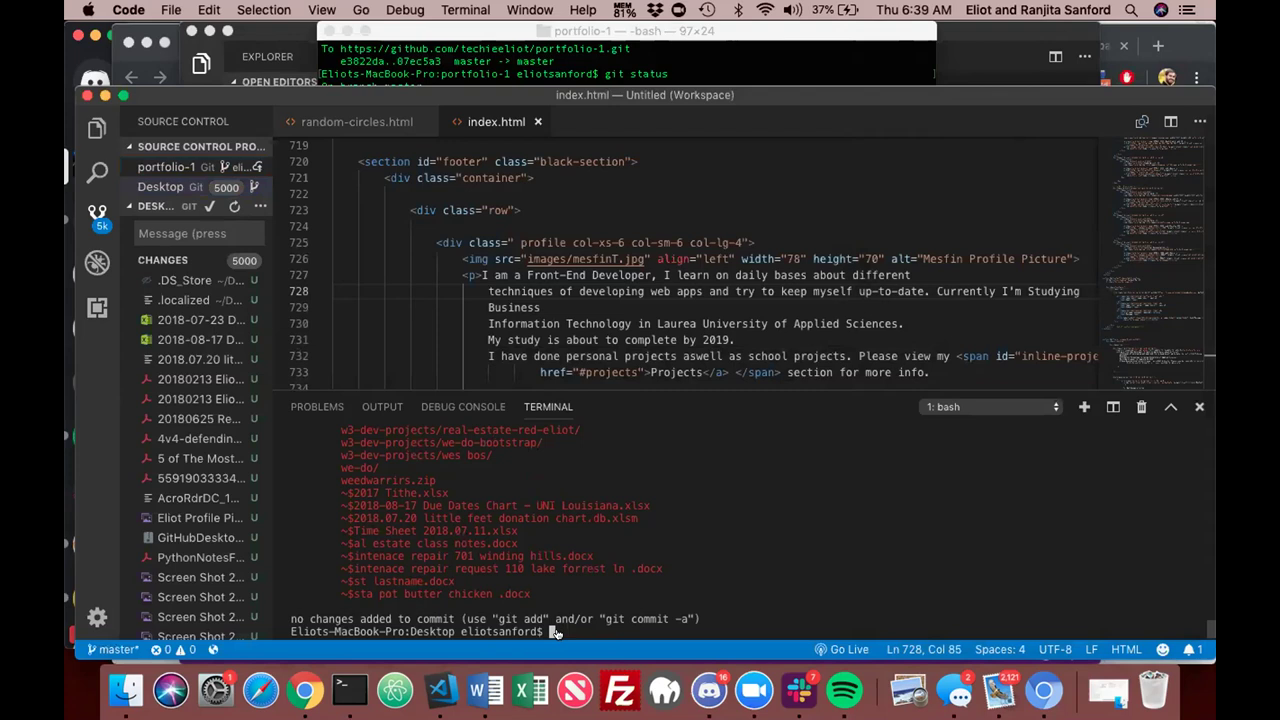
pyautogui.write('git init')
pyautogui.press('Return')
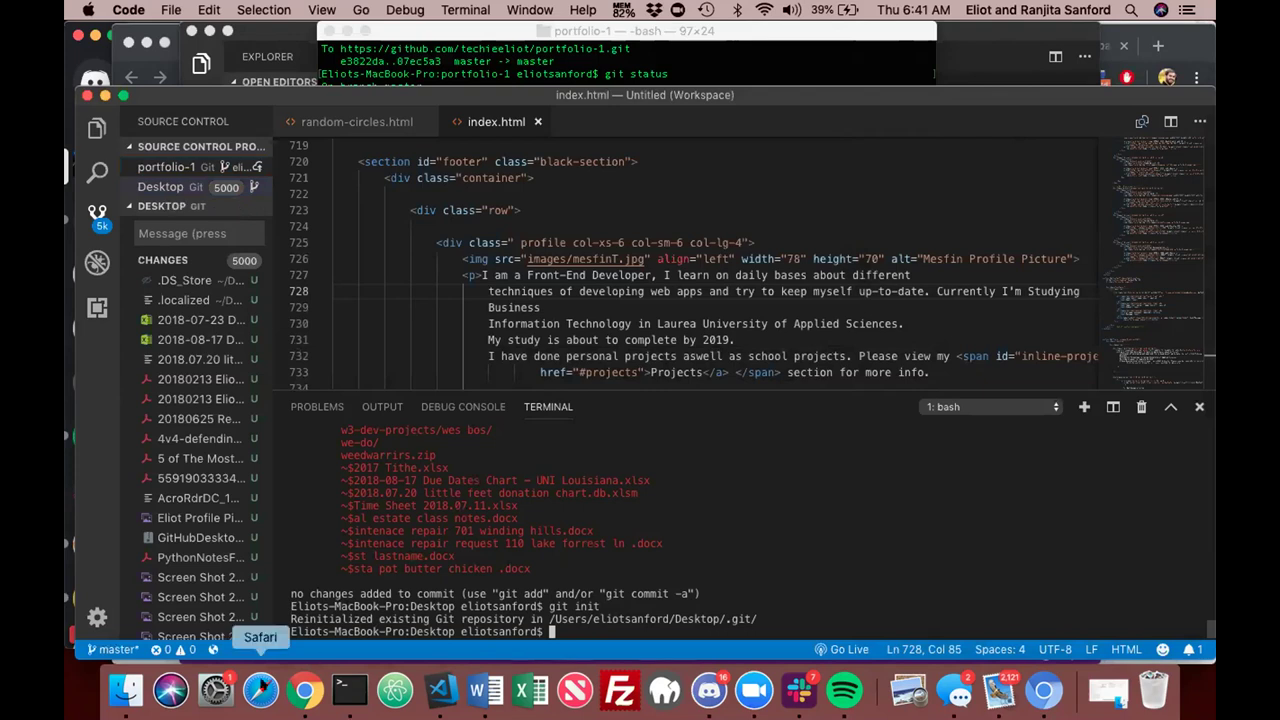
# Switch to Finder, show the Desktop folder and collapse the w3-dev-projects folder
pyautogui.click(126, 690)
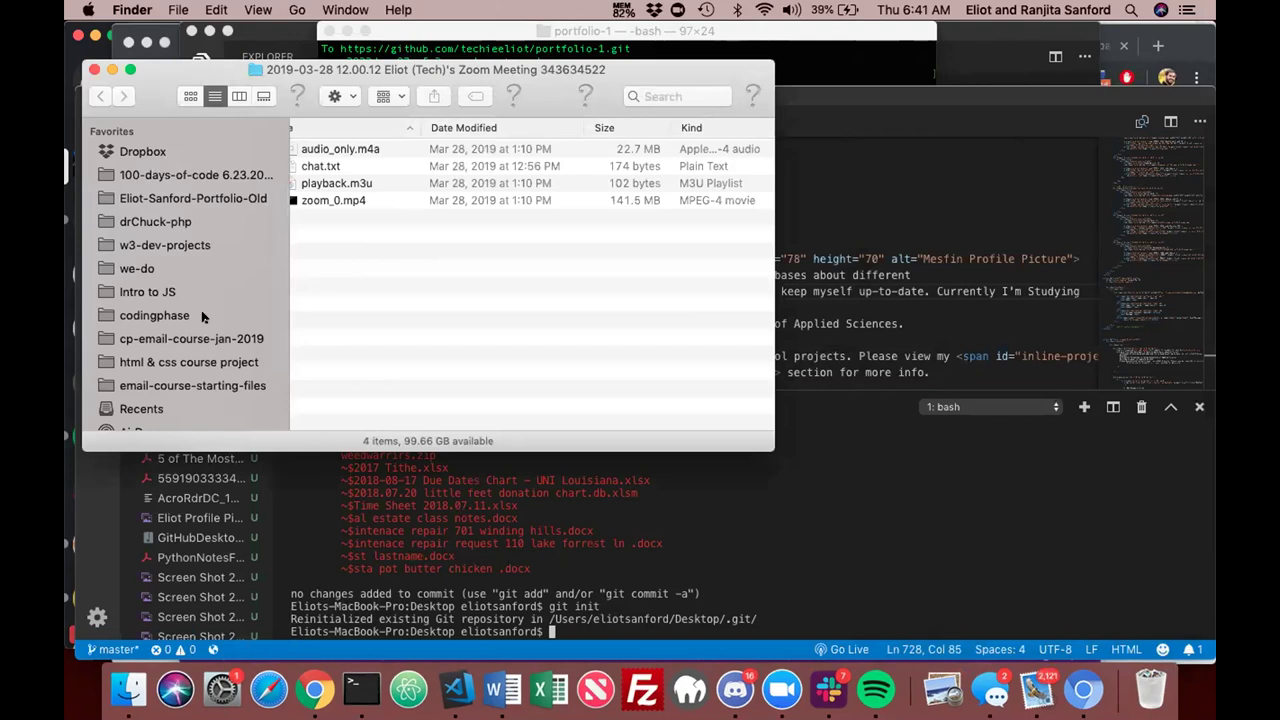
pyautogui.scroll(-5, 204, 318)
pyautogui.click(142, 301)
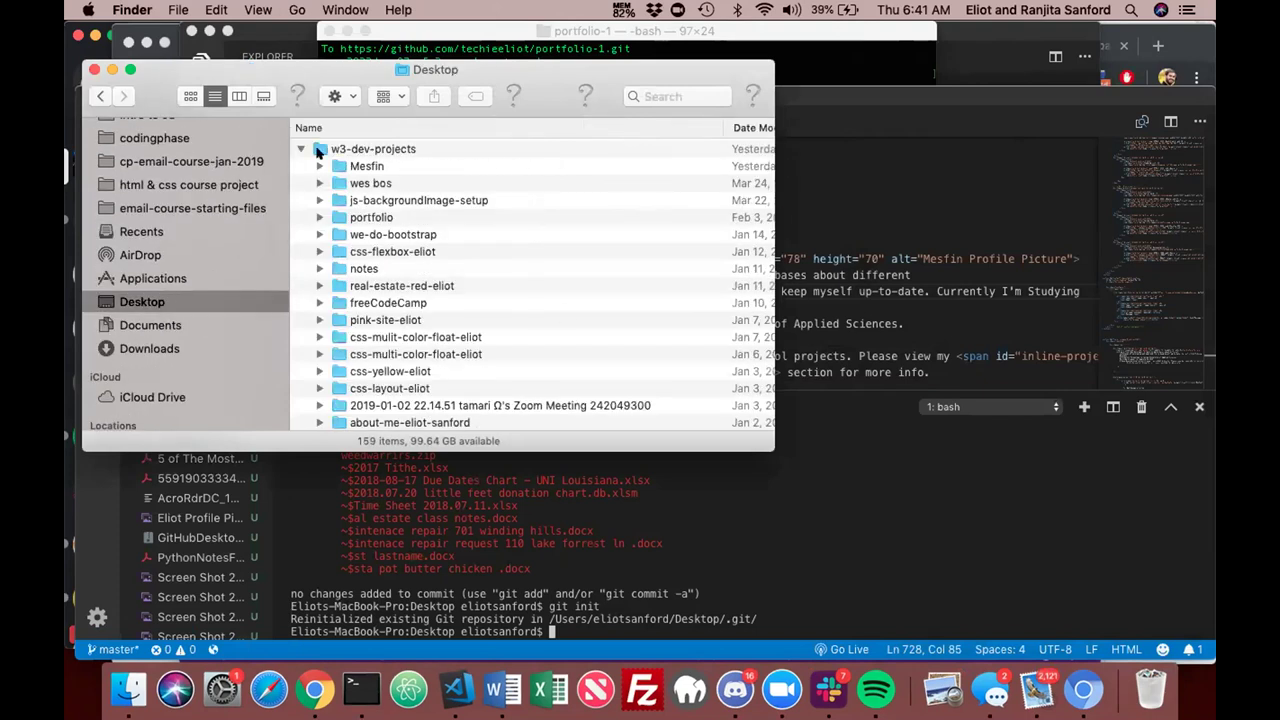
pyautogui.click(301, 149)
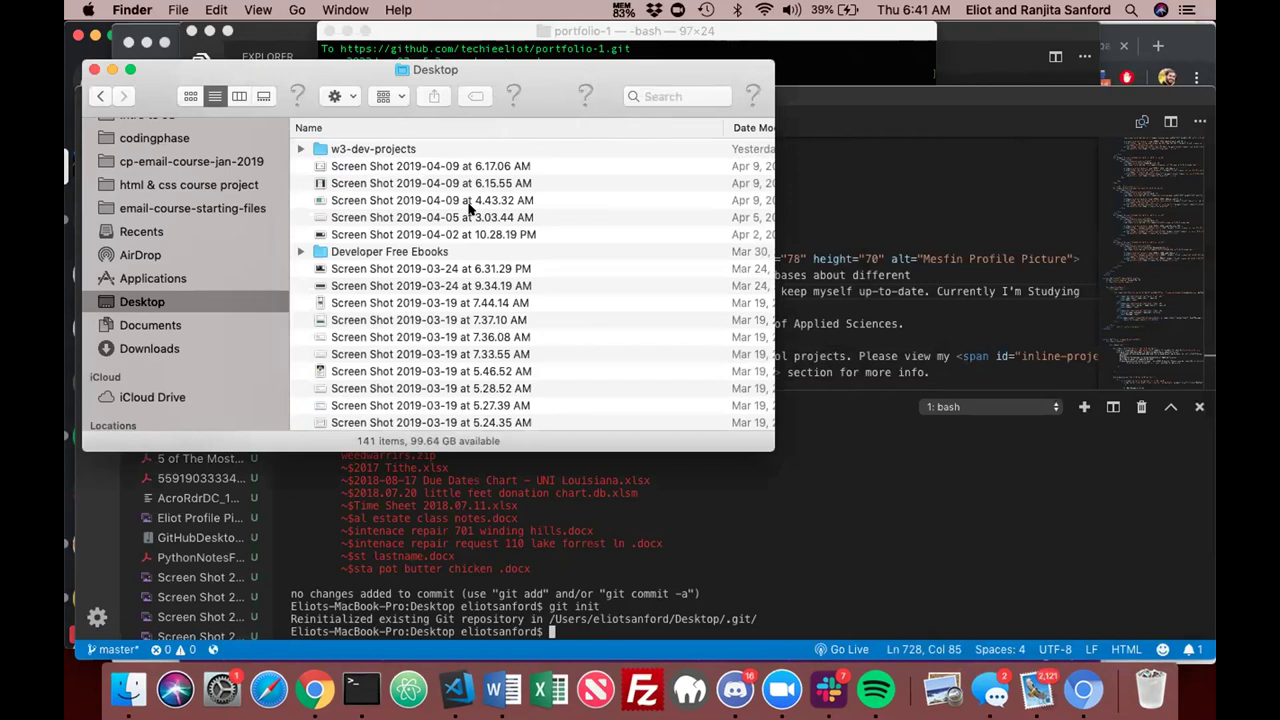
# Search the whole Mac for .git
pyautogui.click(663, 95)
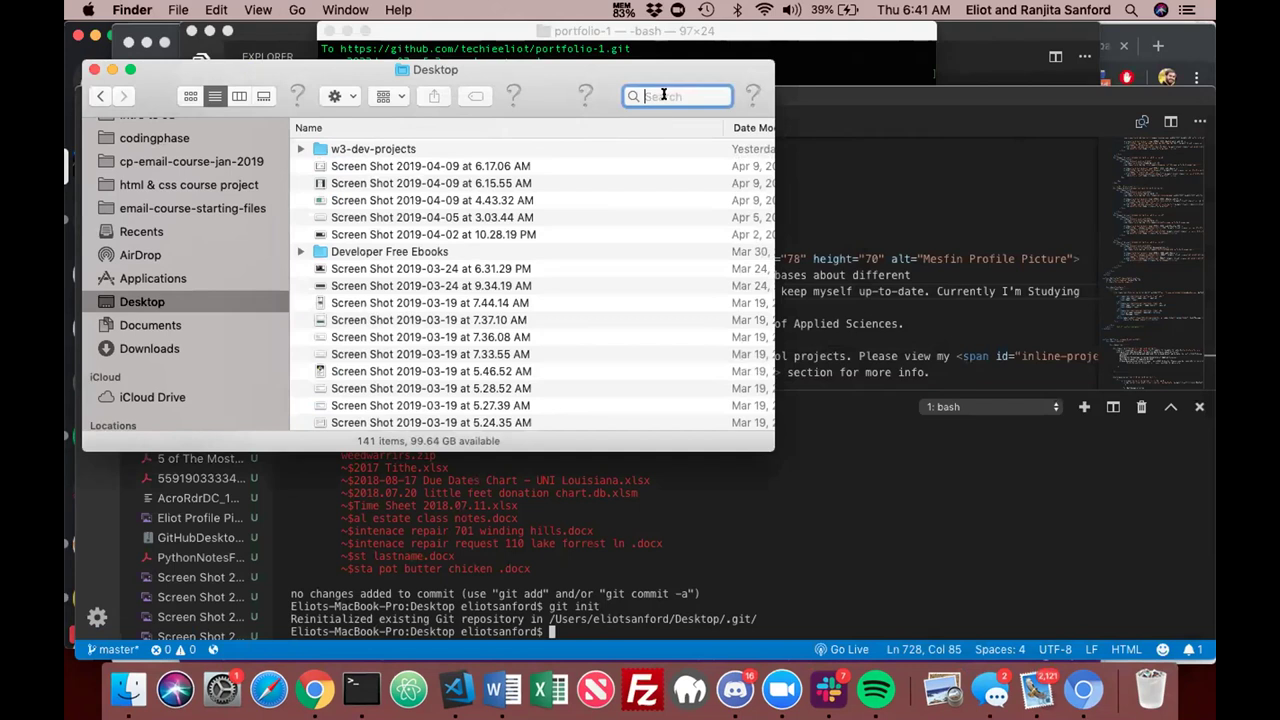
pyautogui.write('.git')
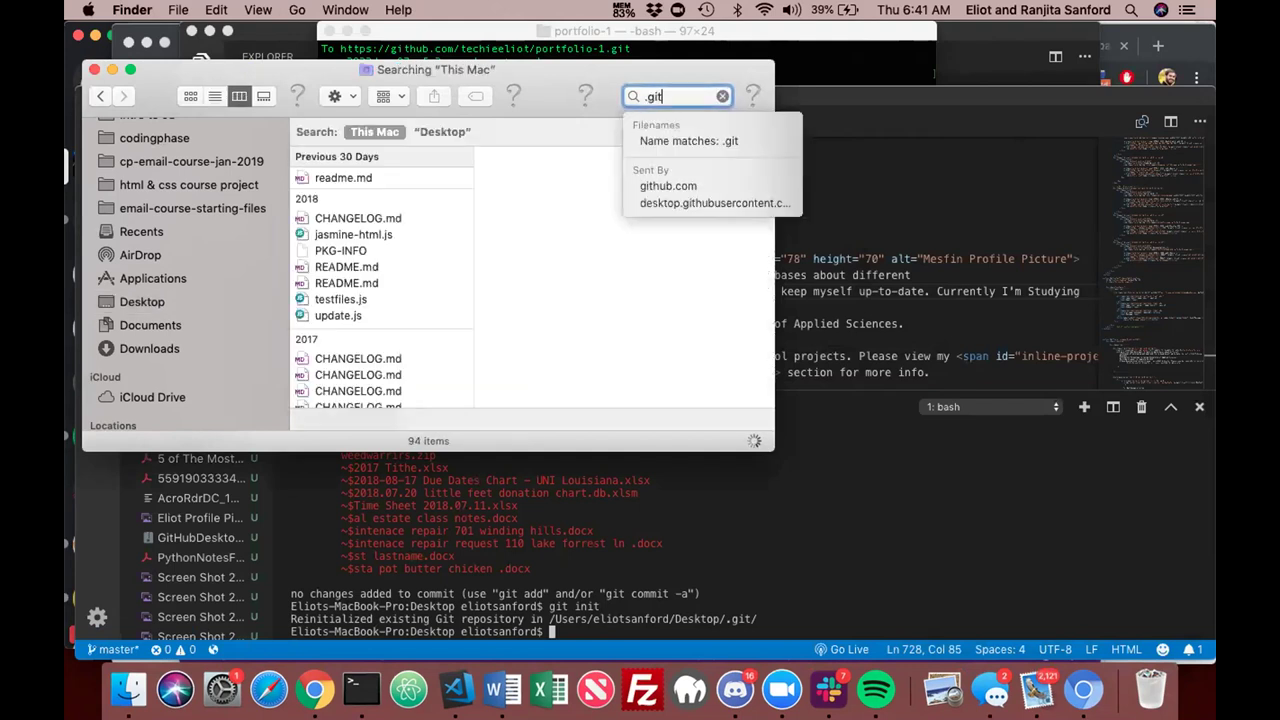
pyautogui.press('Return')
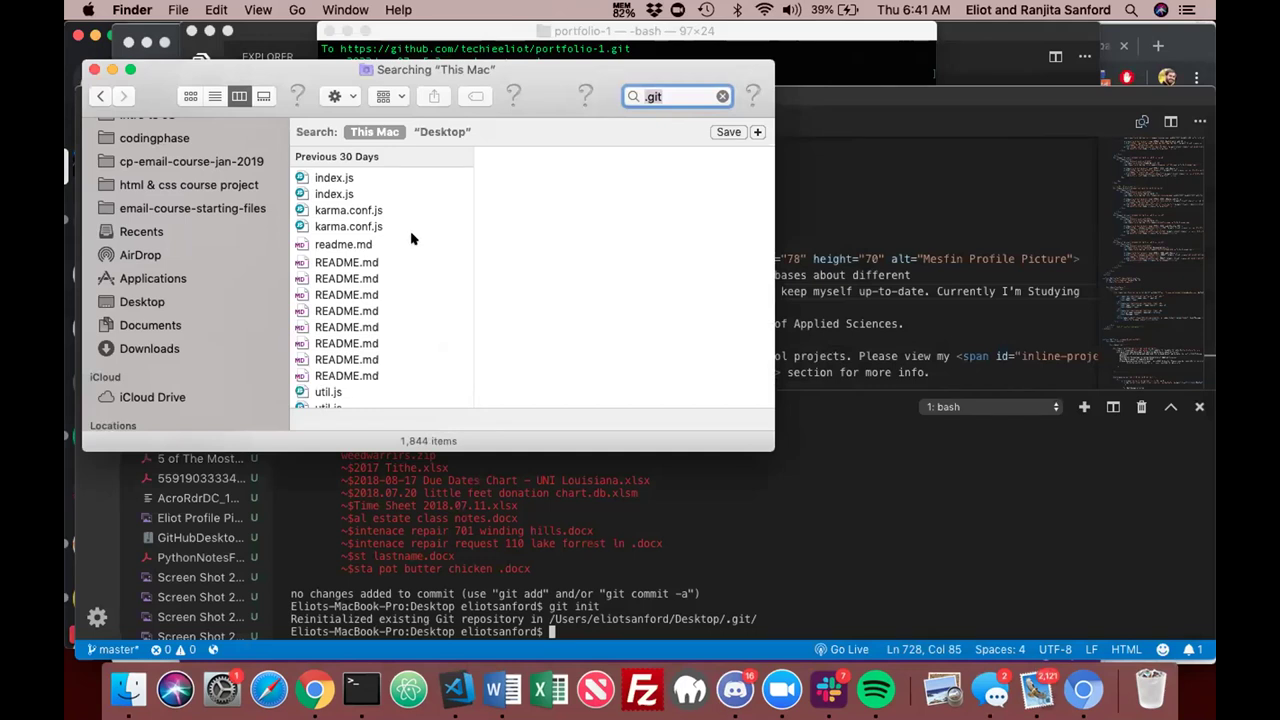
# Look through the Mac-wide .git search results for the Desktop's repository folder, and clear the search
pyautogui.scroll(-5, 410, 238)
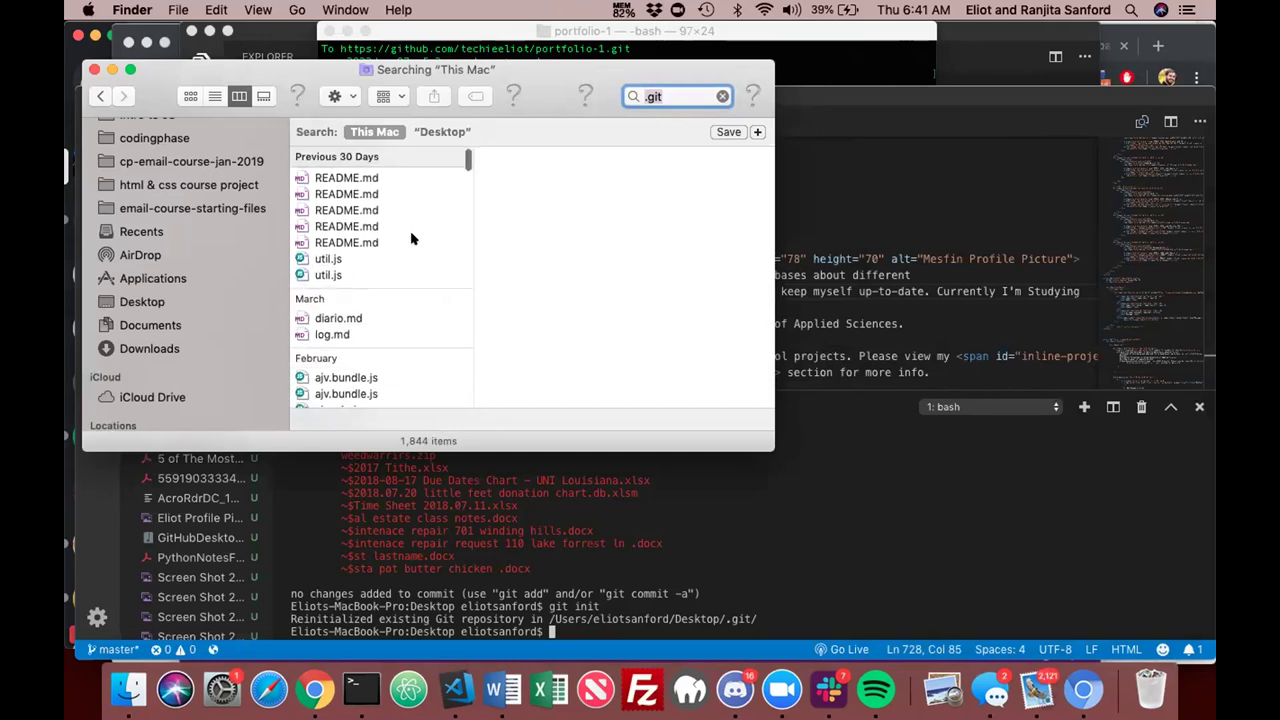
pyautogui.scroll(-5, 410, 238)
pyautogui.scroll(-2, 410, 238)
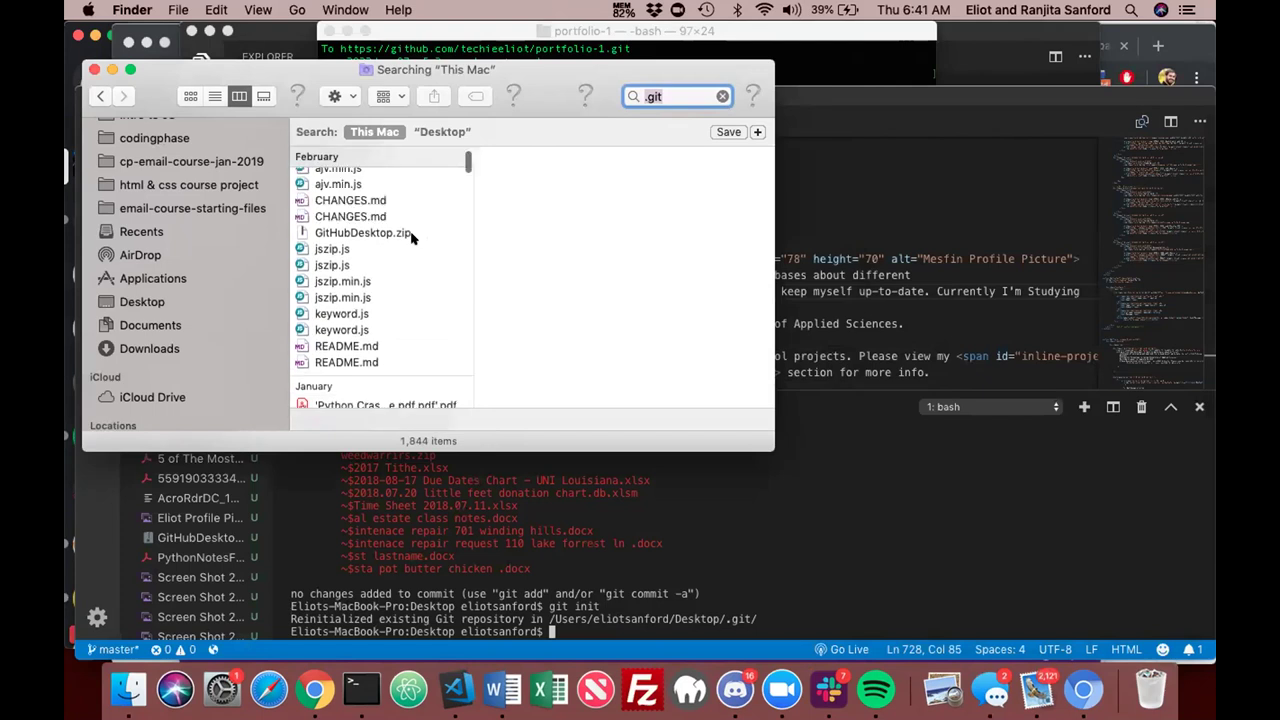
pyautogui.scroll(-6, 410, 238)
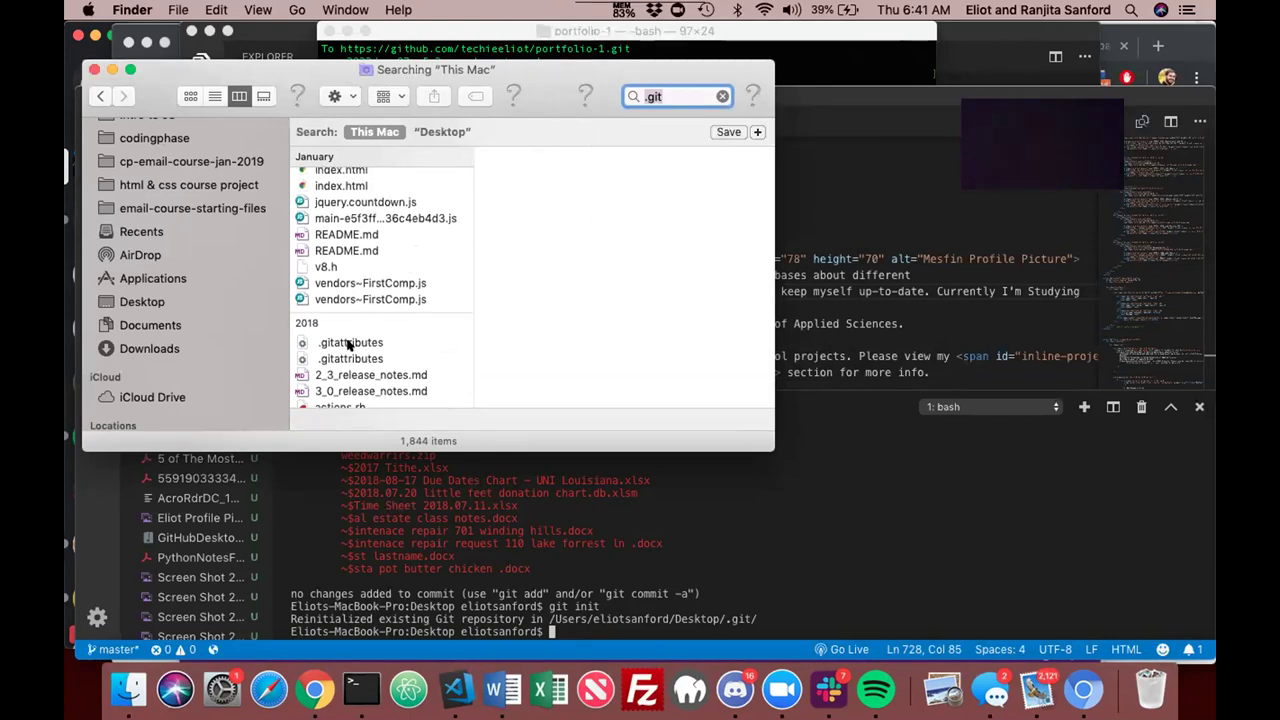
pyautogui.scroll(-3, 349, 345)
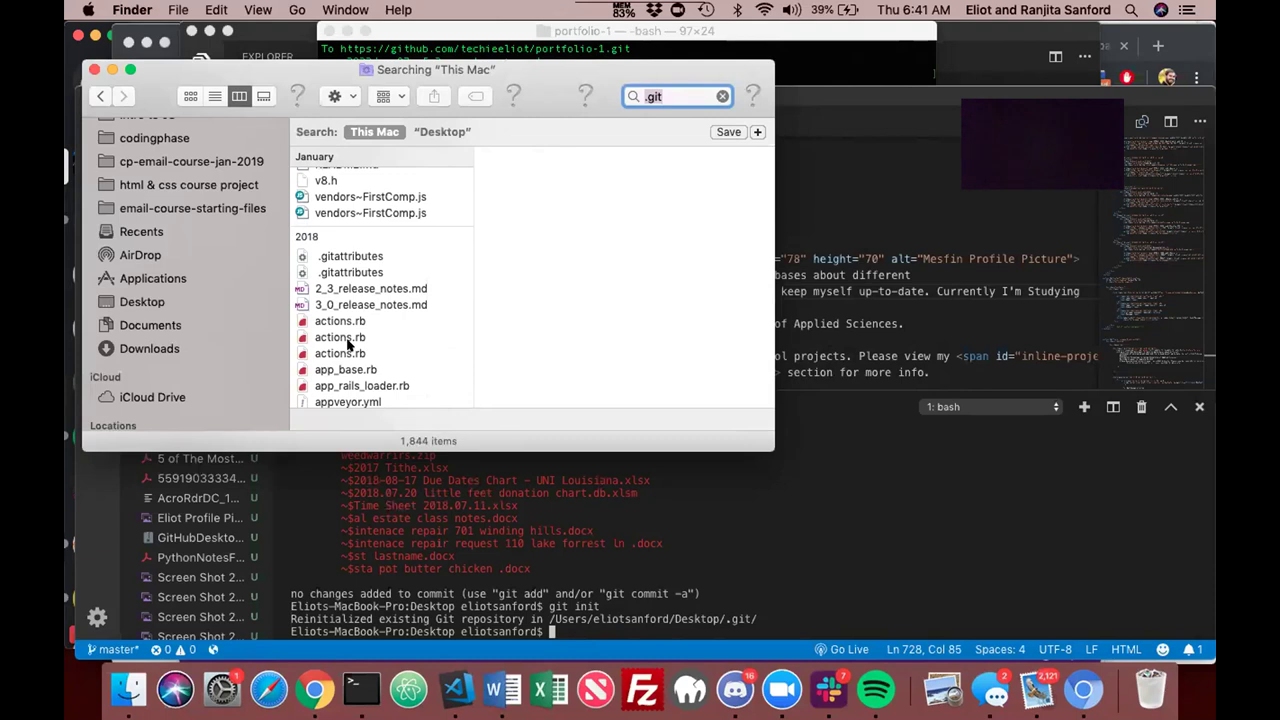
pyautogui.scroll(-4, 349, 345)
pyautogui.scroll(10, 349, 345)
pyautogui.scroll(3, 349, 345)
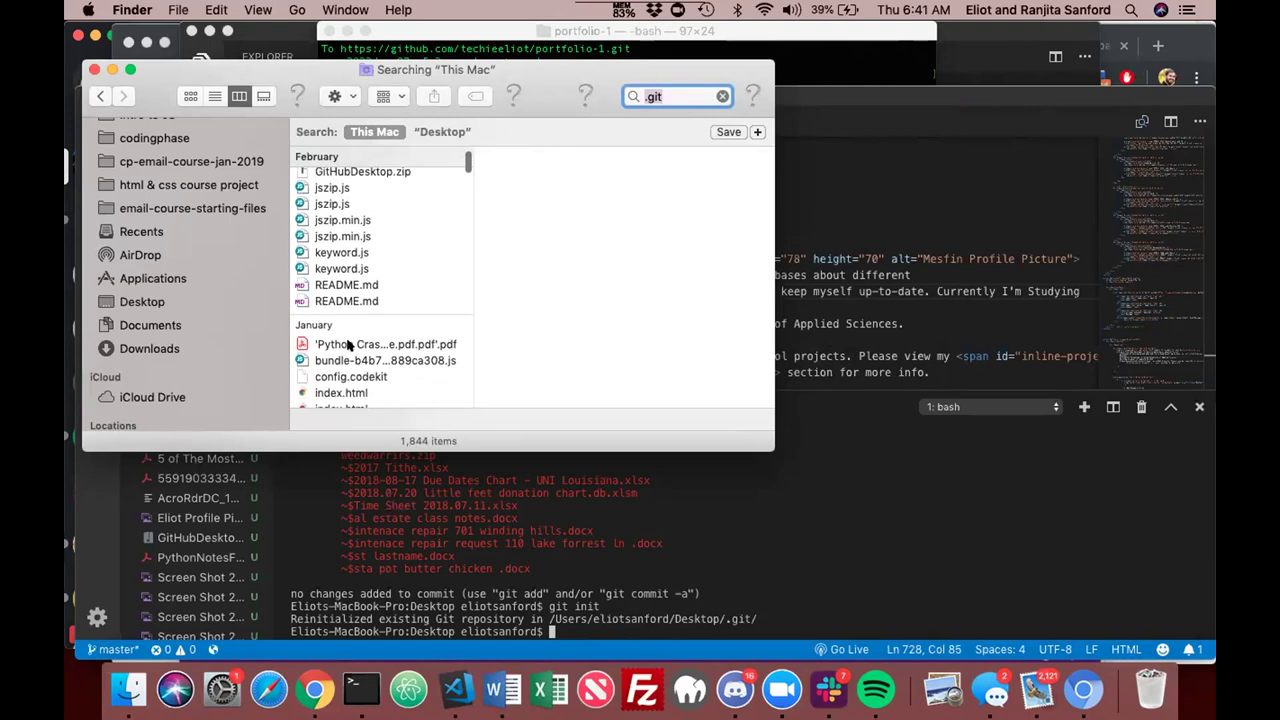
pyautogui.scroll(-8, 349, 345)
pyautogui.scroll(4, 349, 345)
pyautogui.scroll(8, 349, 345)
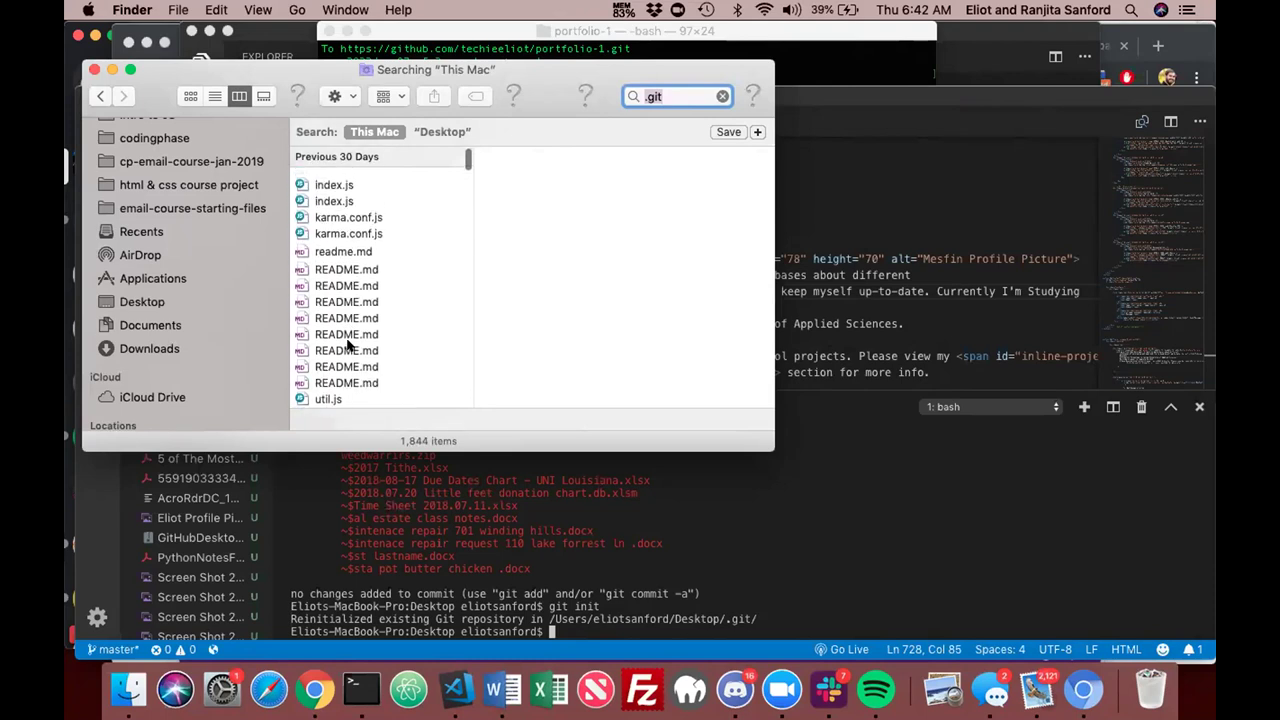
pyautogui.scroll(-6, 349, 345)
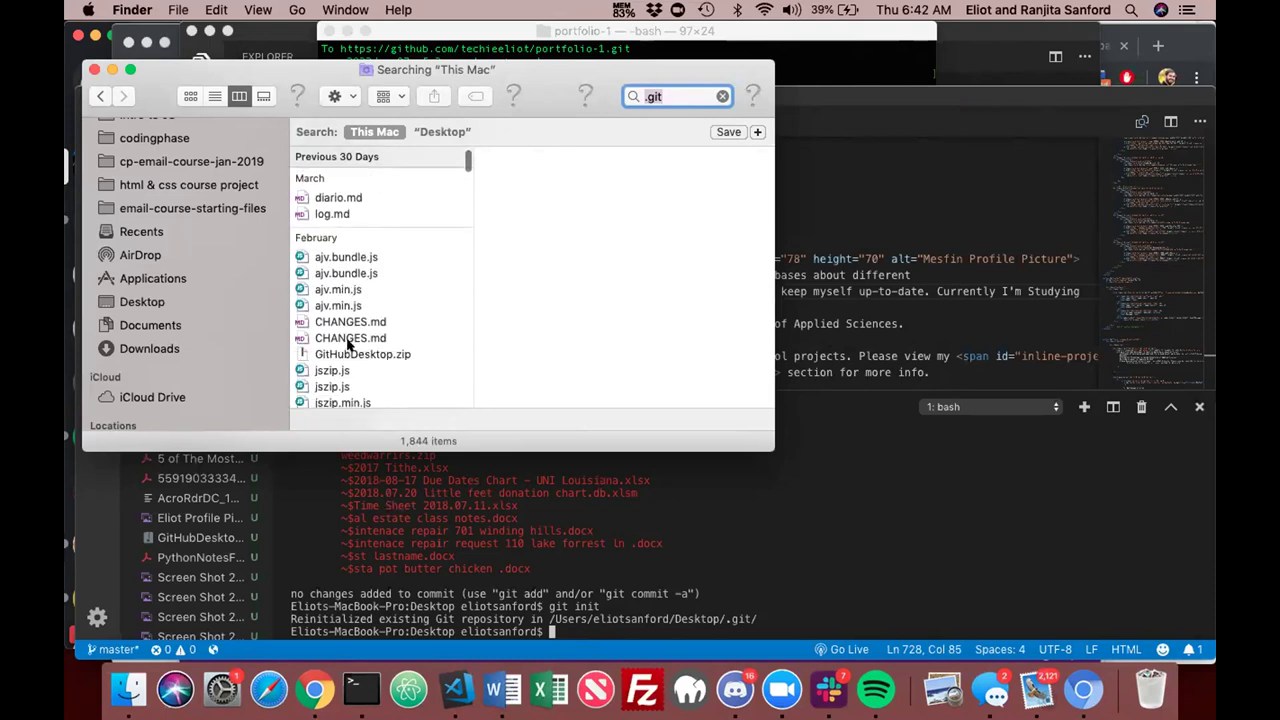
pyautogui.scroll(-5, 349, 345)
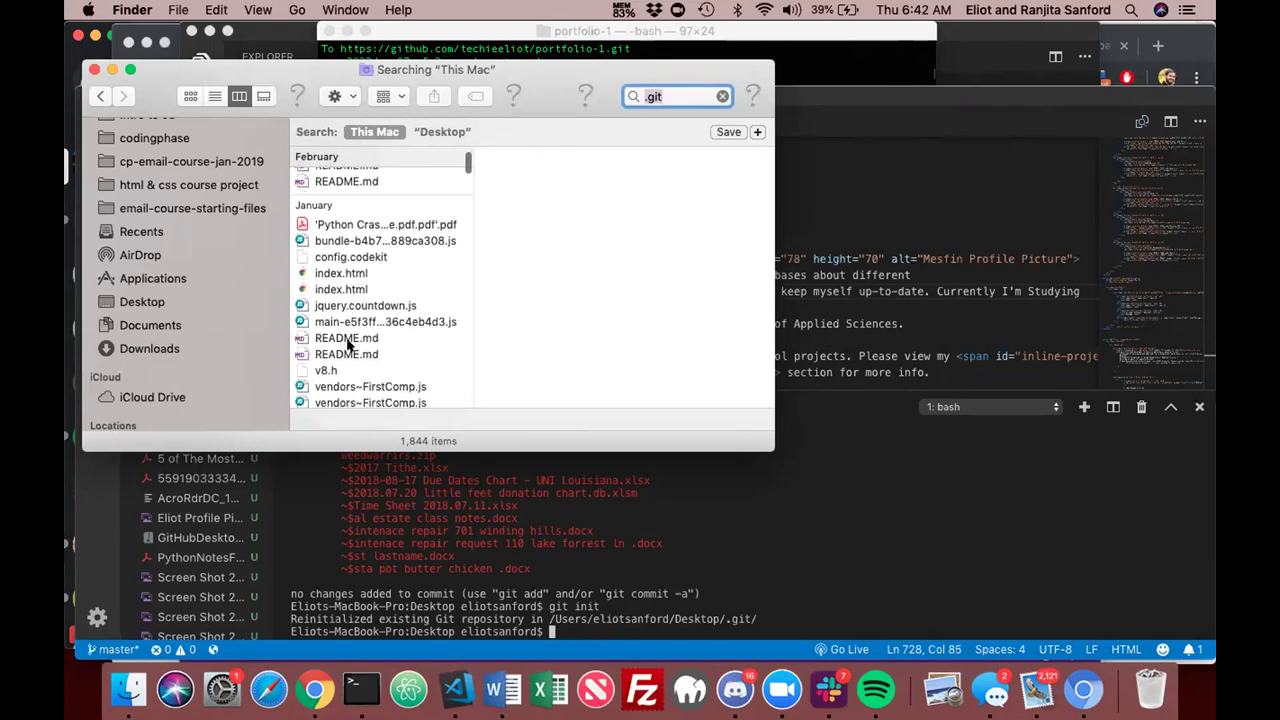
pyautogui.scroll(-3, 349, 345)
pyautogui.scroll(-3, 349, 345)
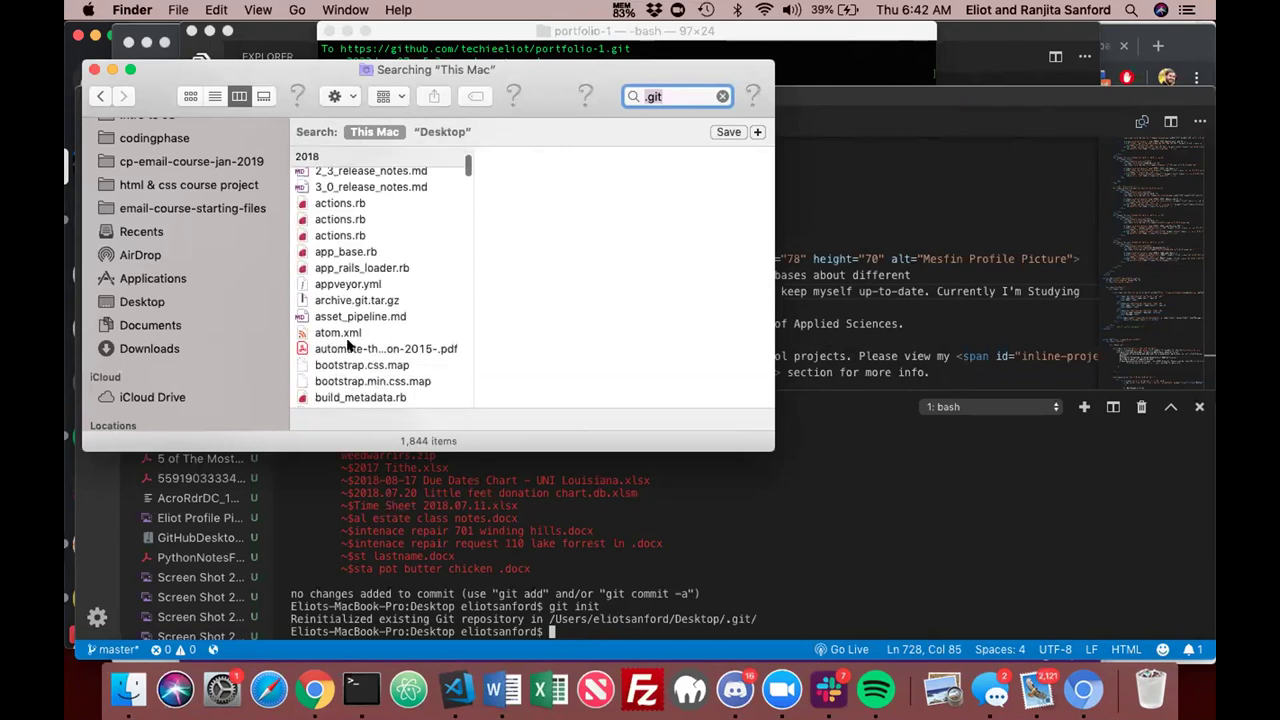
pyautogui.scroll(-3, 349, 345)
pyautogui.scroll(-2, 349, 345)
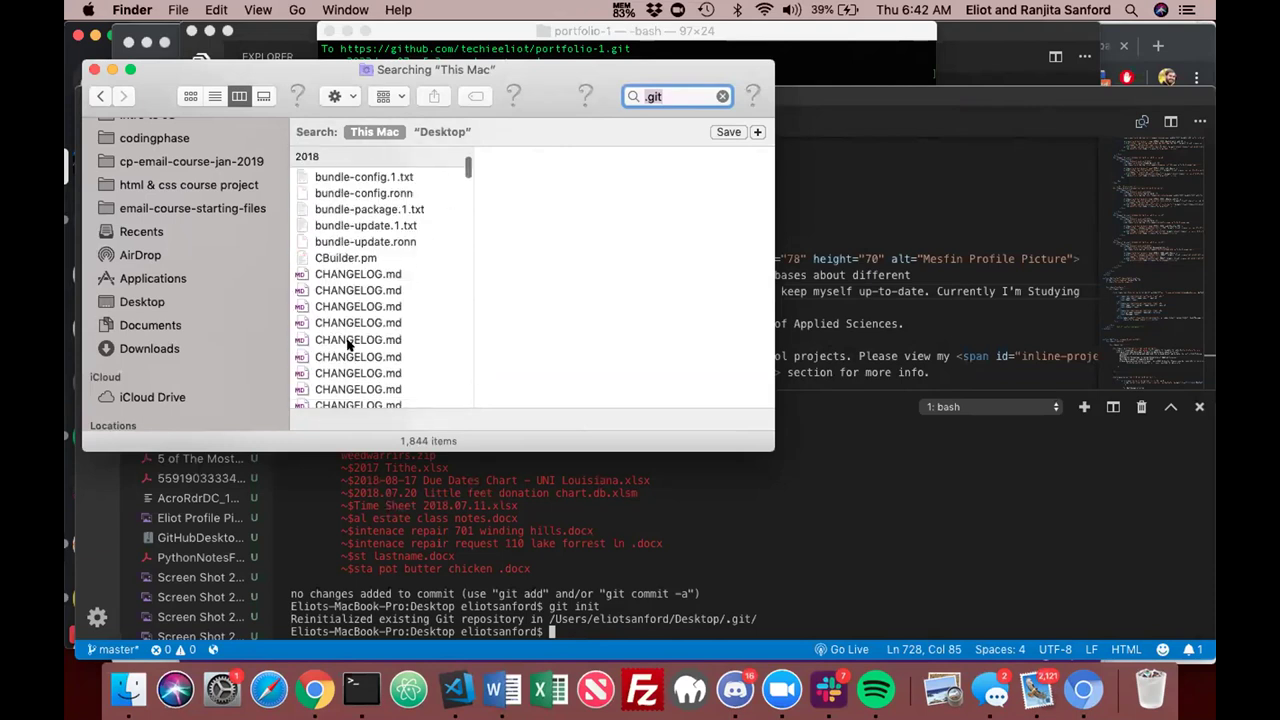
pyautogui.scroll(-8, 349, 345)
pyautogui.scroll(-10, 349, 345)
pyautogui.scroll(-10, 349, 345)
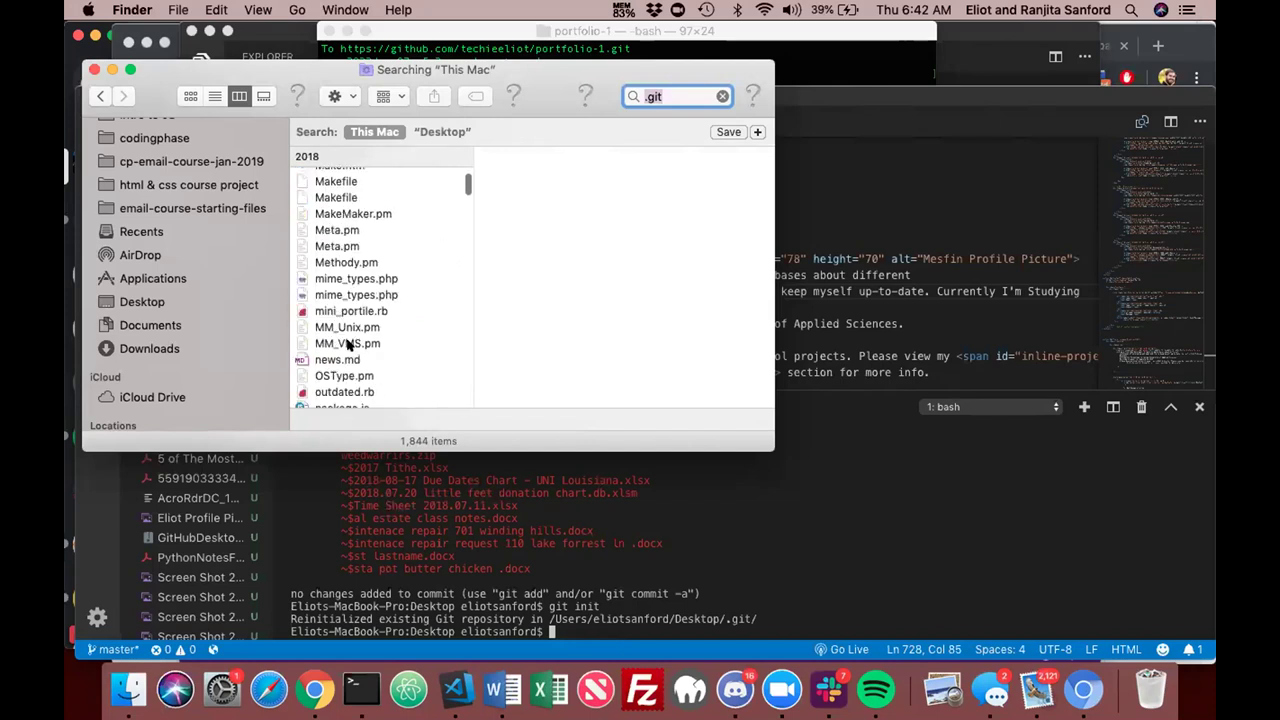
pyautogui.scroll(-7, 349, 345)
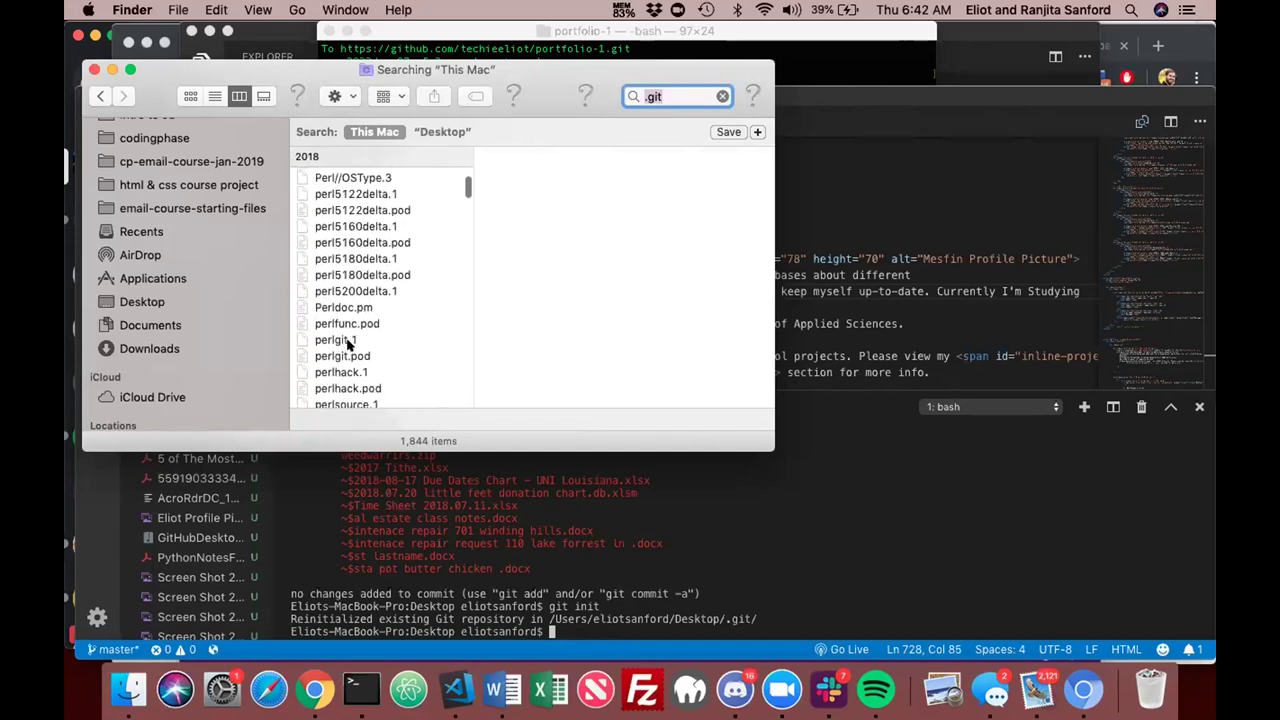
pyautogui.scroll(-20, 349, 345)
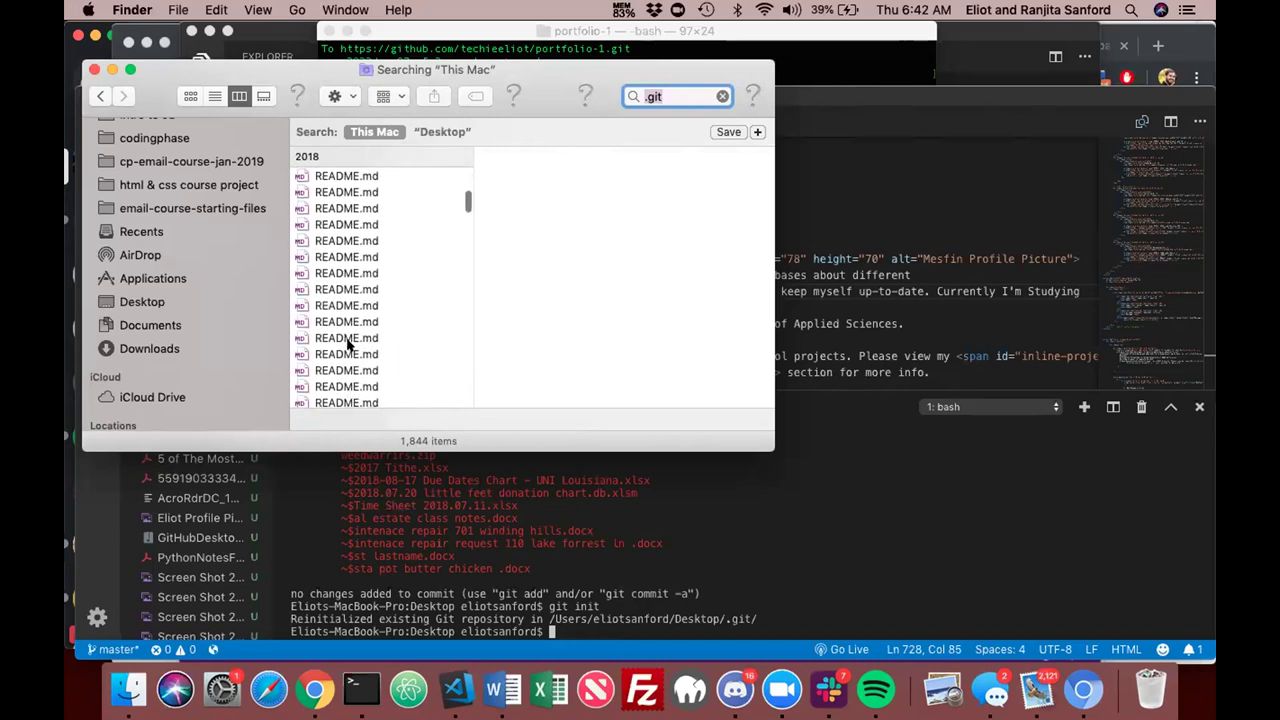
pyautogui.scroll(20, 349, 345)
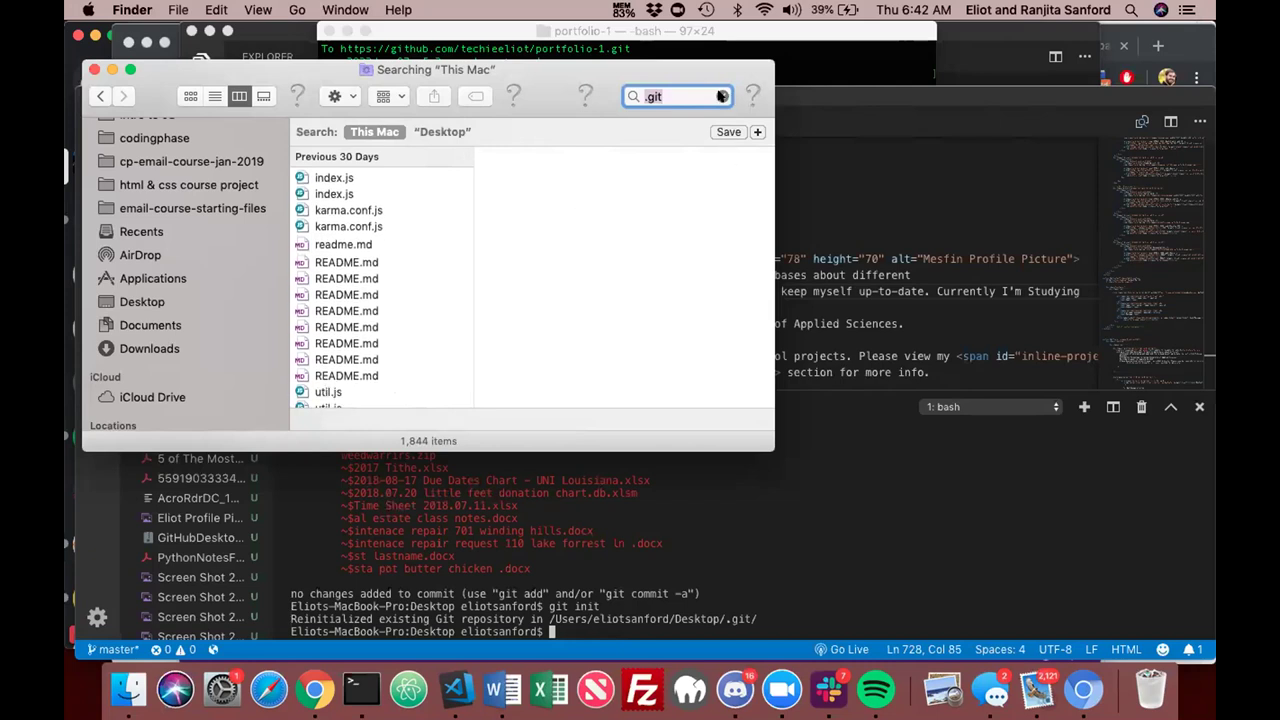
pyautogui.click(721, 96)
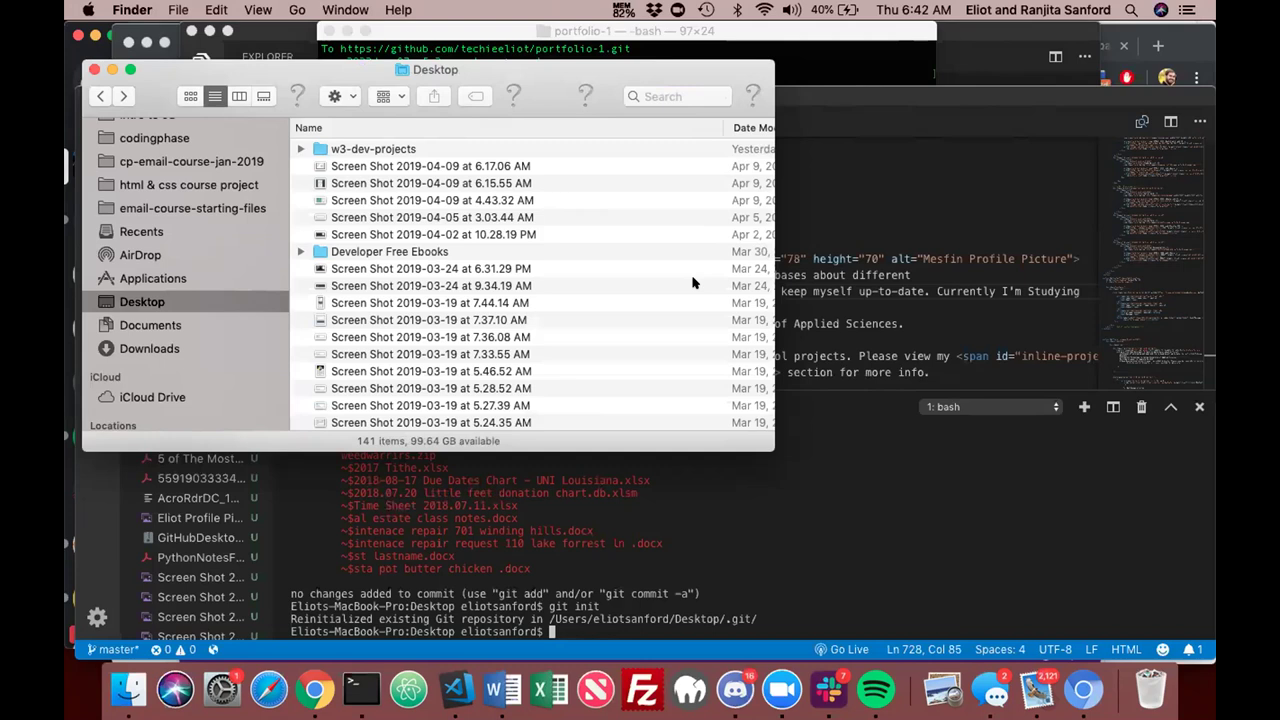
# Switch to VS Code and try to remove the Desktop's Git repository by running rm .git in the integrated terminal
pyautogui.click(588, 605)
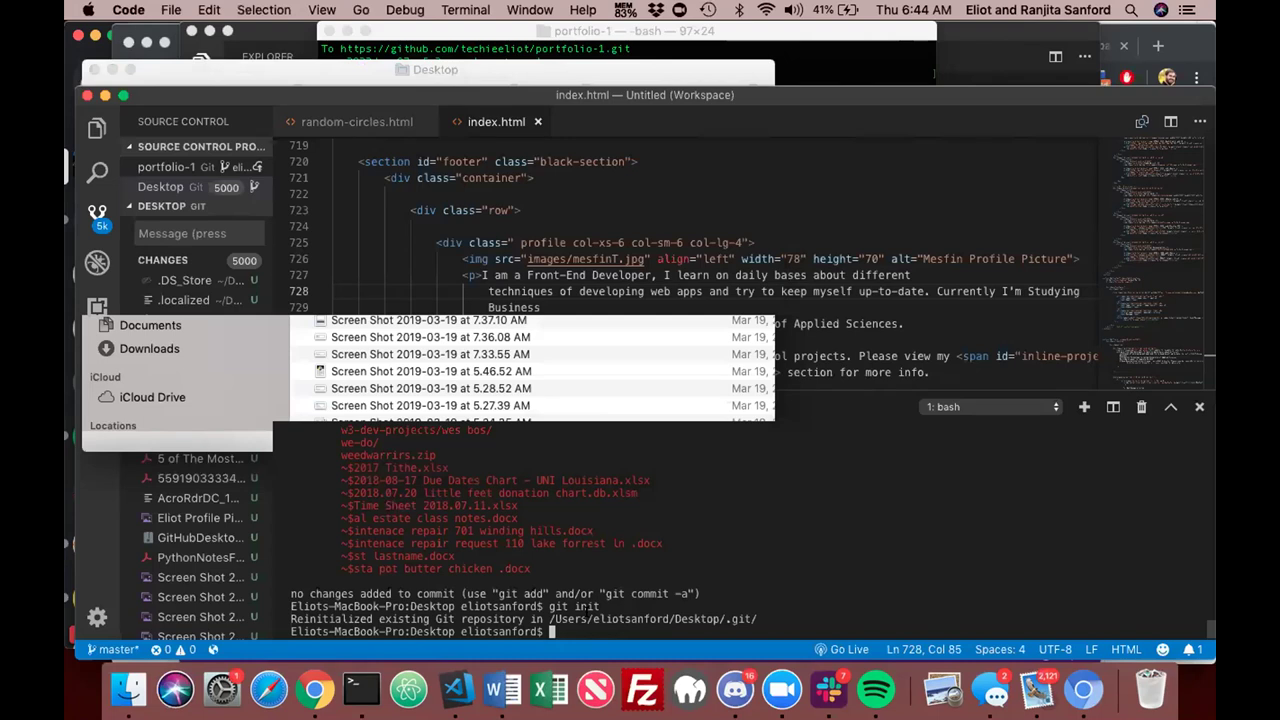
pyautogui.write('rm .git')
pyautogui.press('Return')
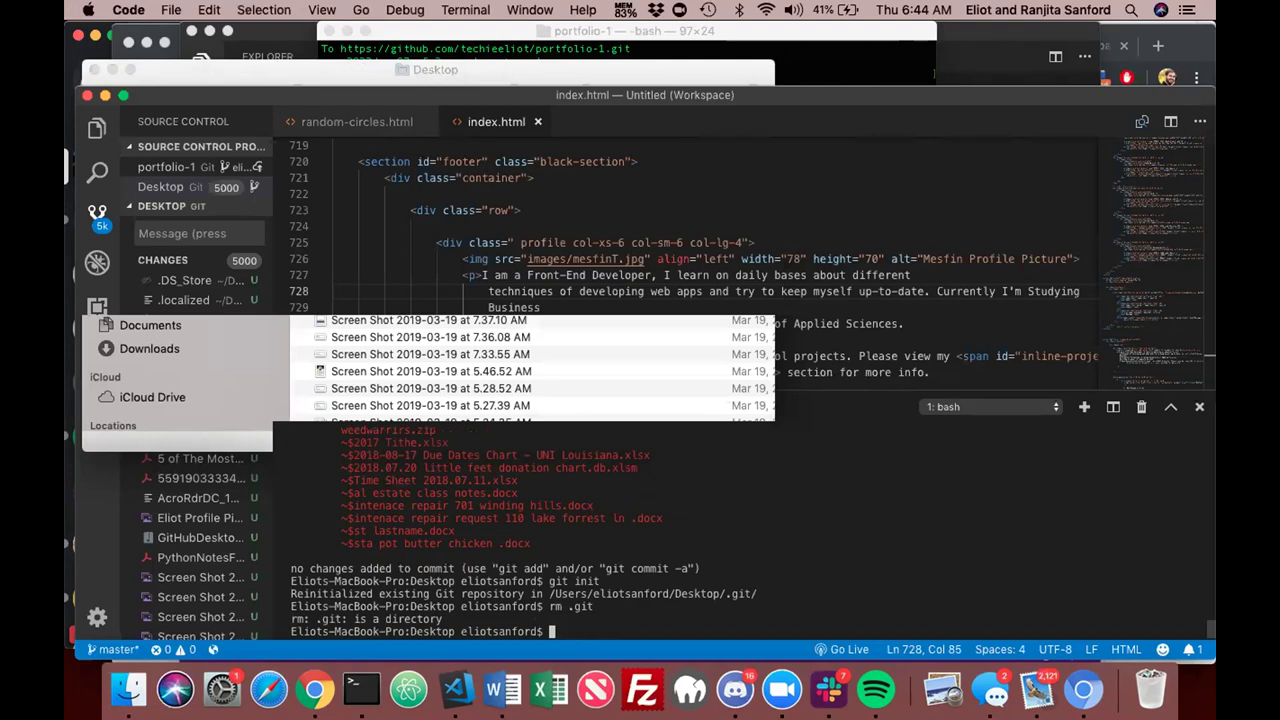
# Begin a new removal command with "rm -" at the terminal prompt, leaving the option letters open
pyautogui.write('rm')
pyautogui.press('BackSpace')
pyautogui.press('BackSpace')
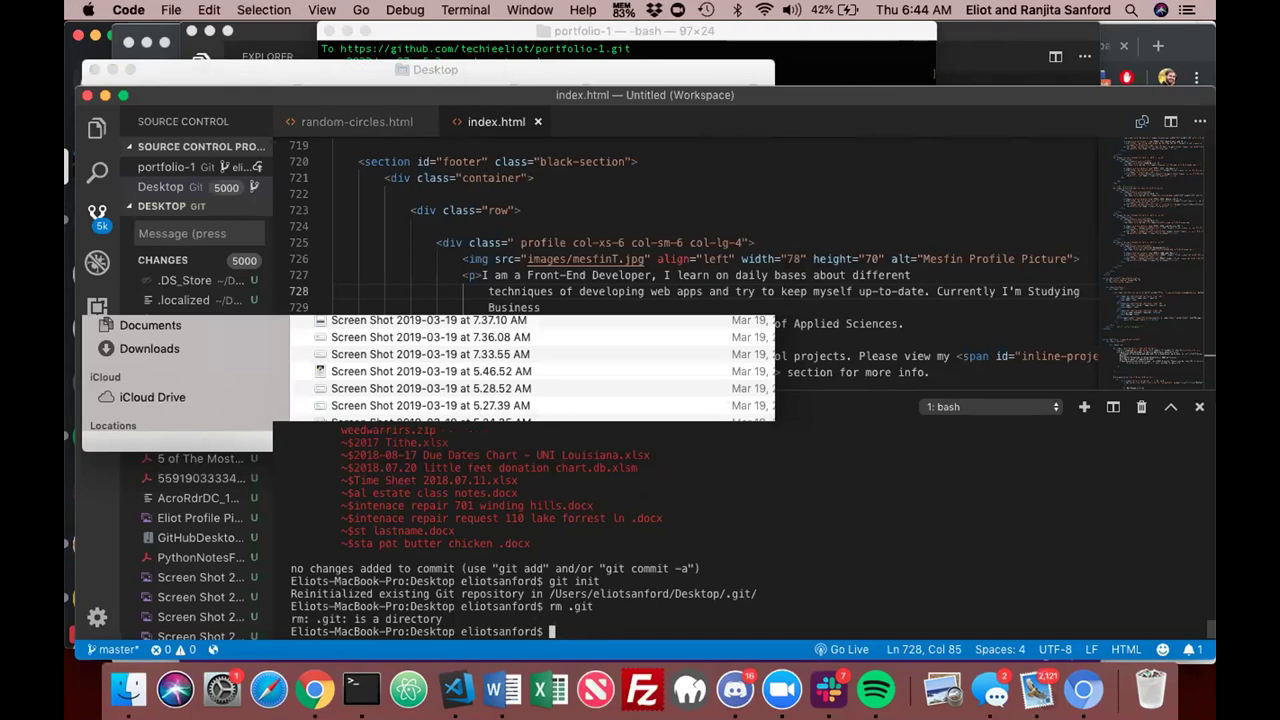
pyautogui.write('rm')
pyautogui.write('-')
# Switch to Chrome and search the web for "rm command options" in a new tab
pyautogui.click(314, 690)
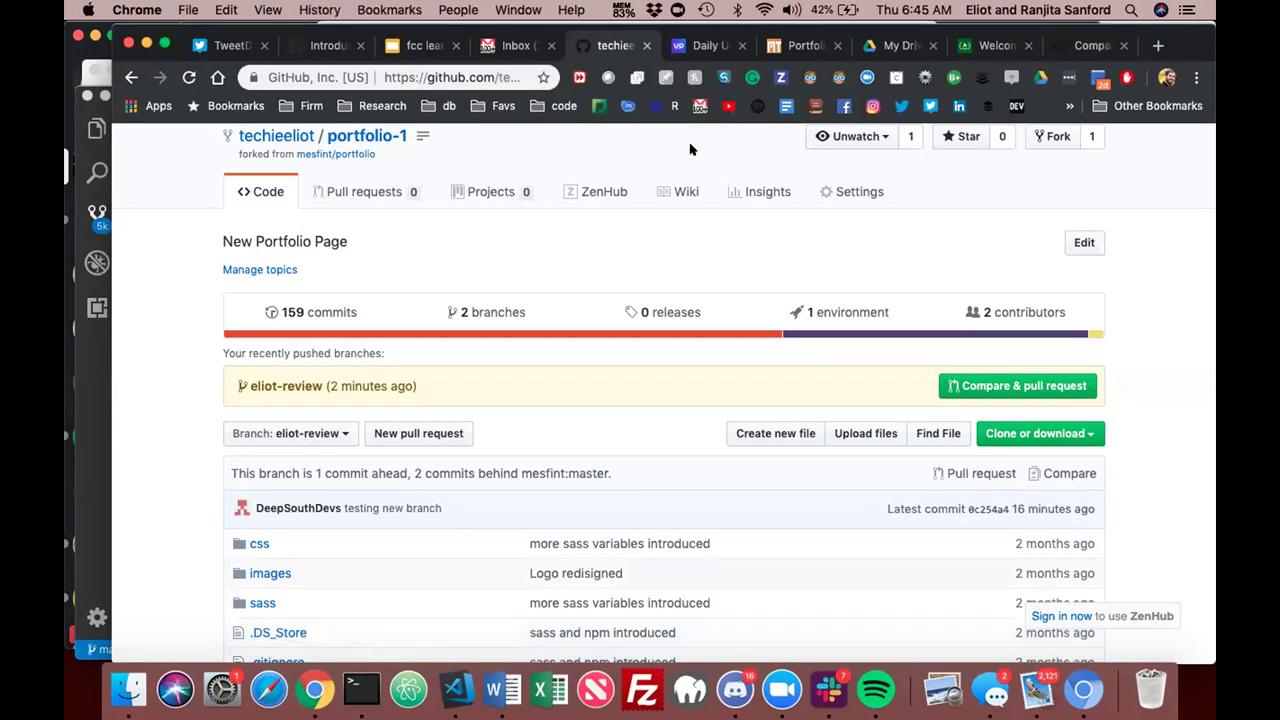
pyautogui.click(1158, 45)
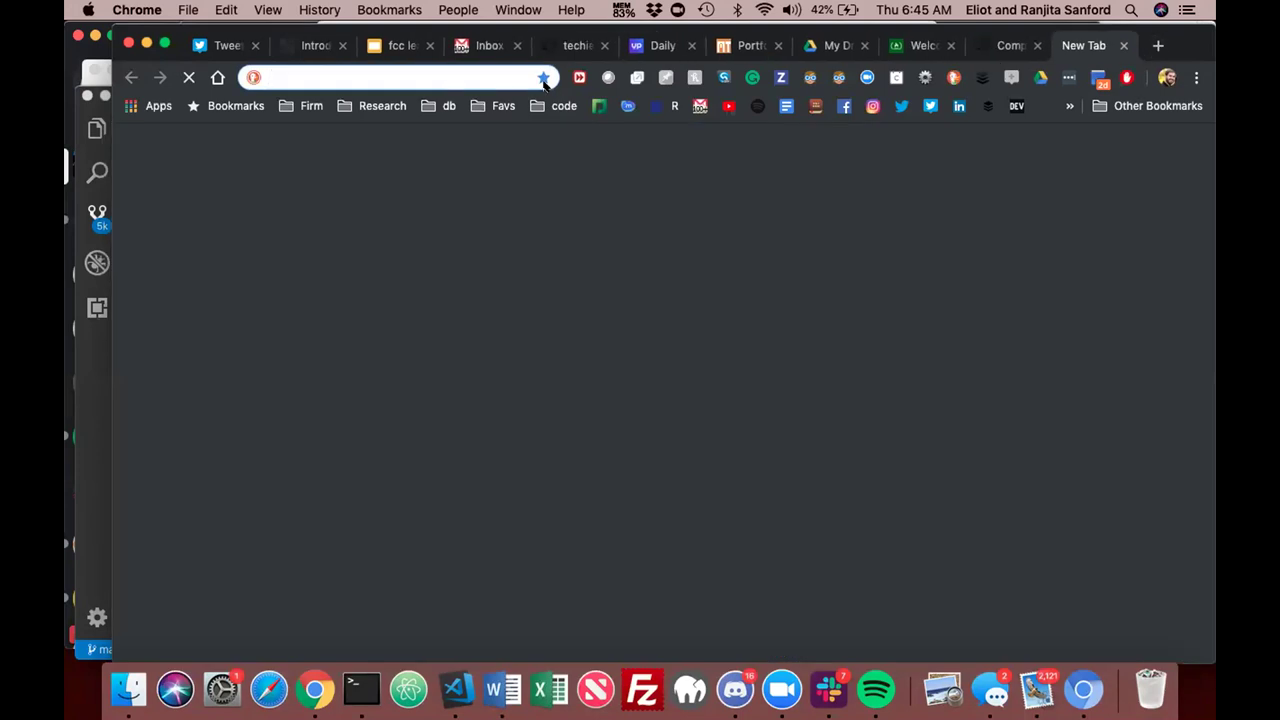
pyautogui.write('rem')
pyautogui.press('BackSpace')
pyautogui.press('BackSpace')
pyautogui.write('m ')
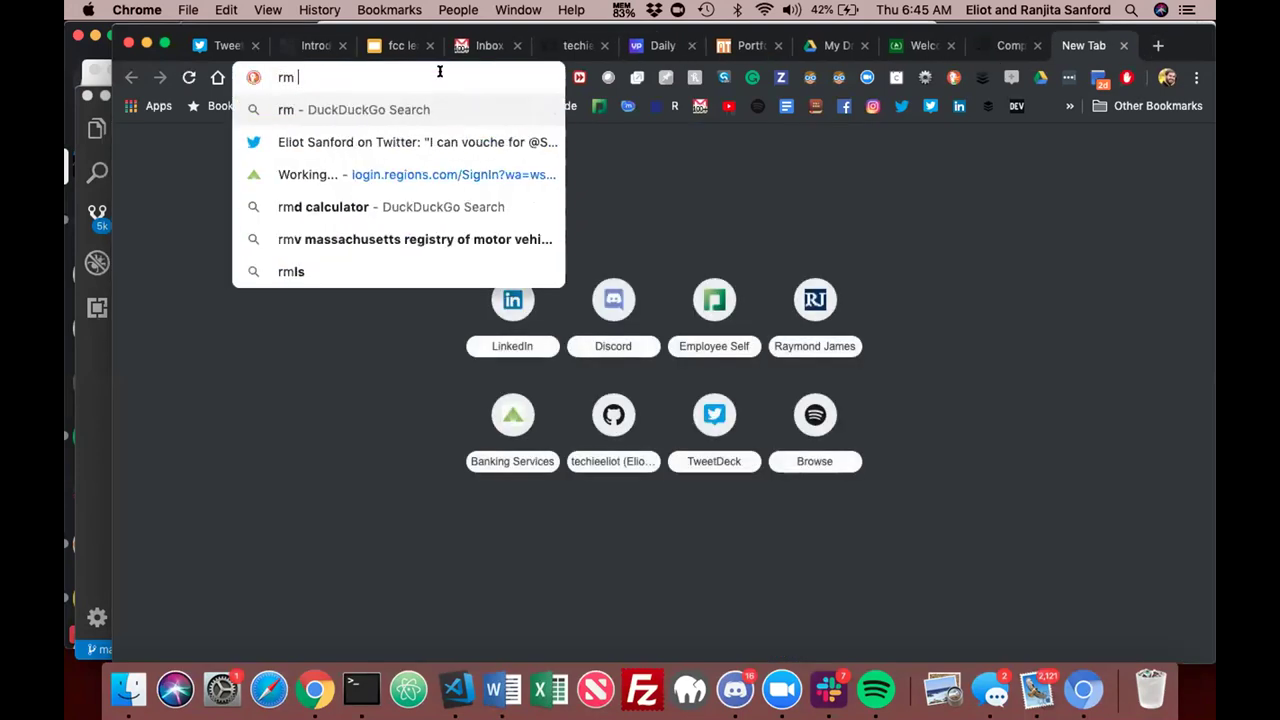
pyautogui.write('-')
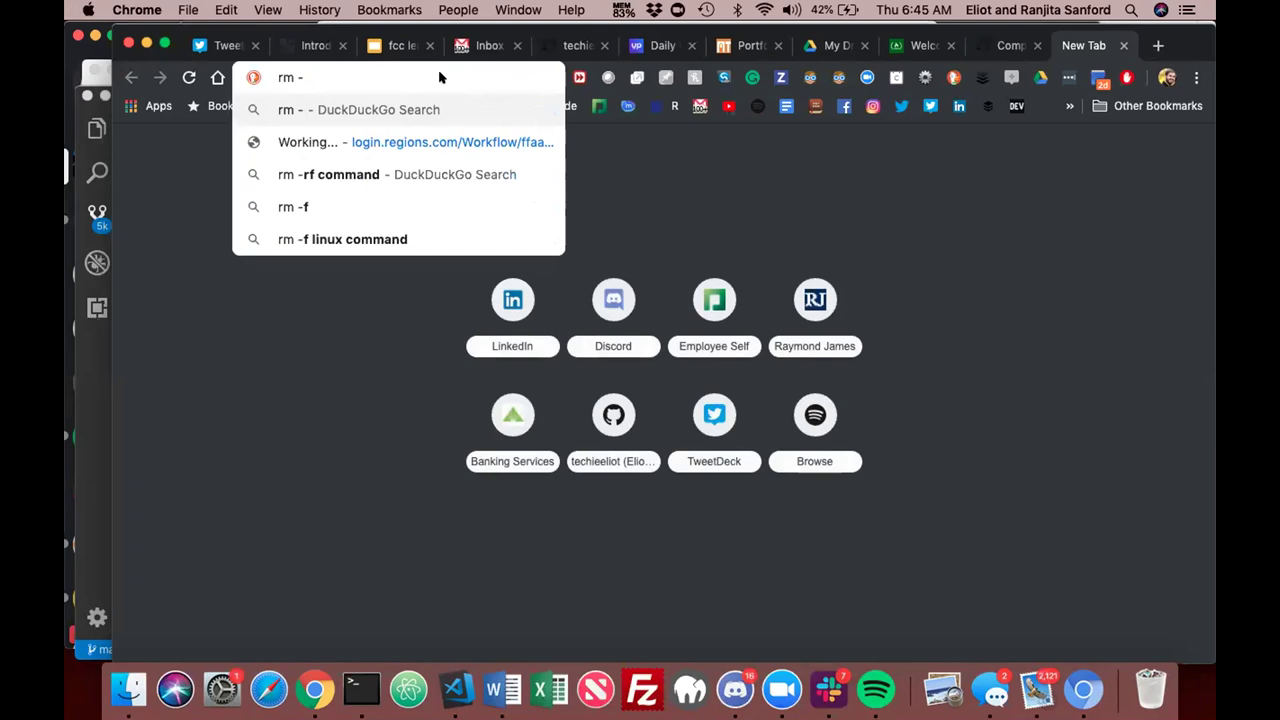
pyautogui.write('co')
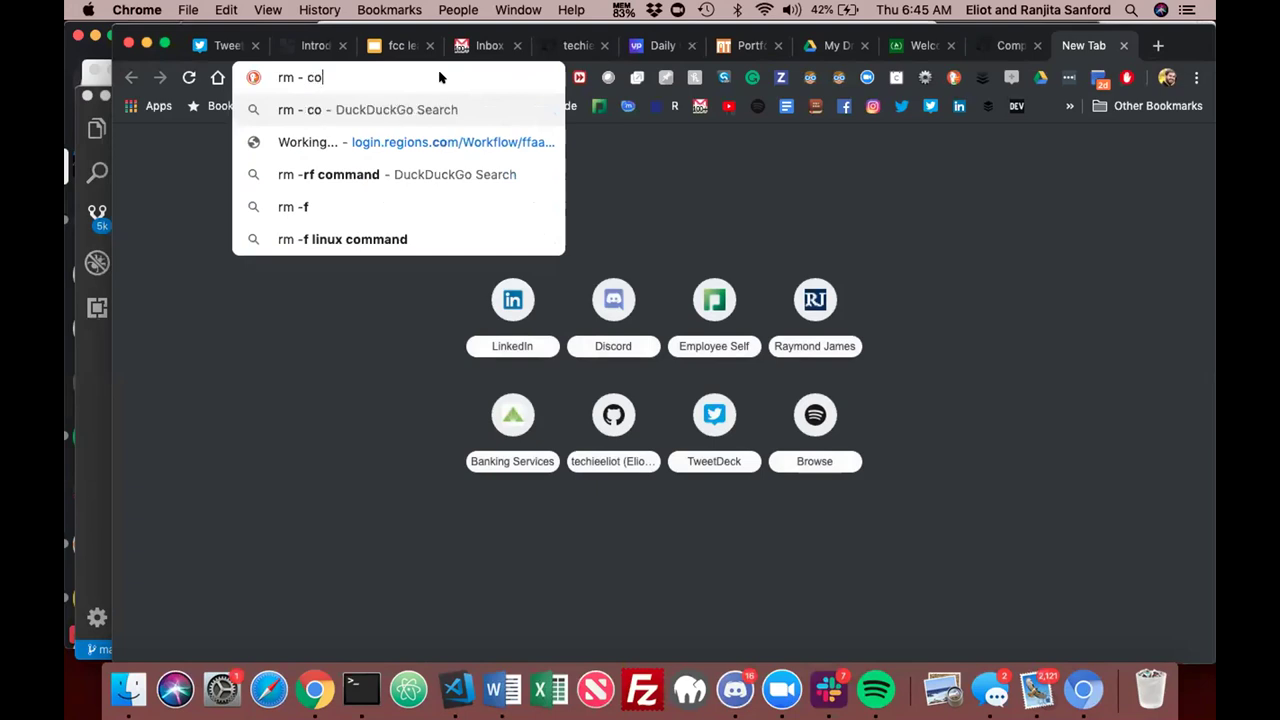
pyautogui.write('mmand')
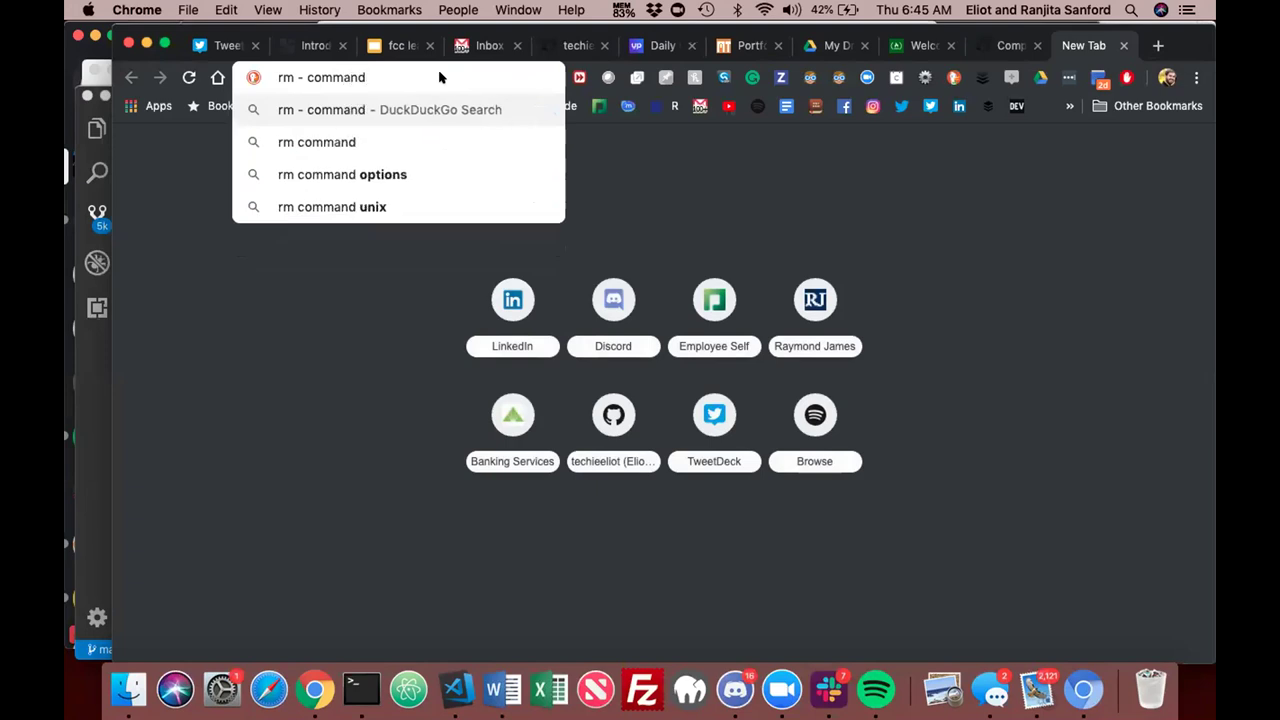
pyautogui.press('Down')
pyautogui.press('Down')
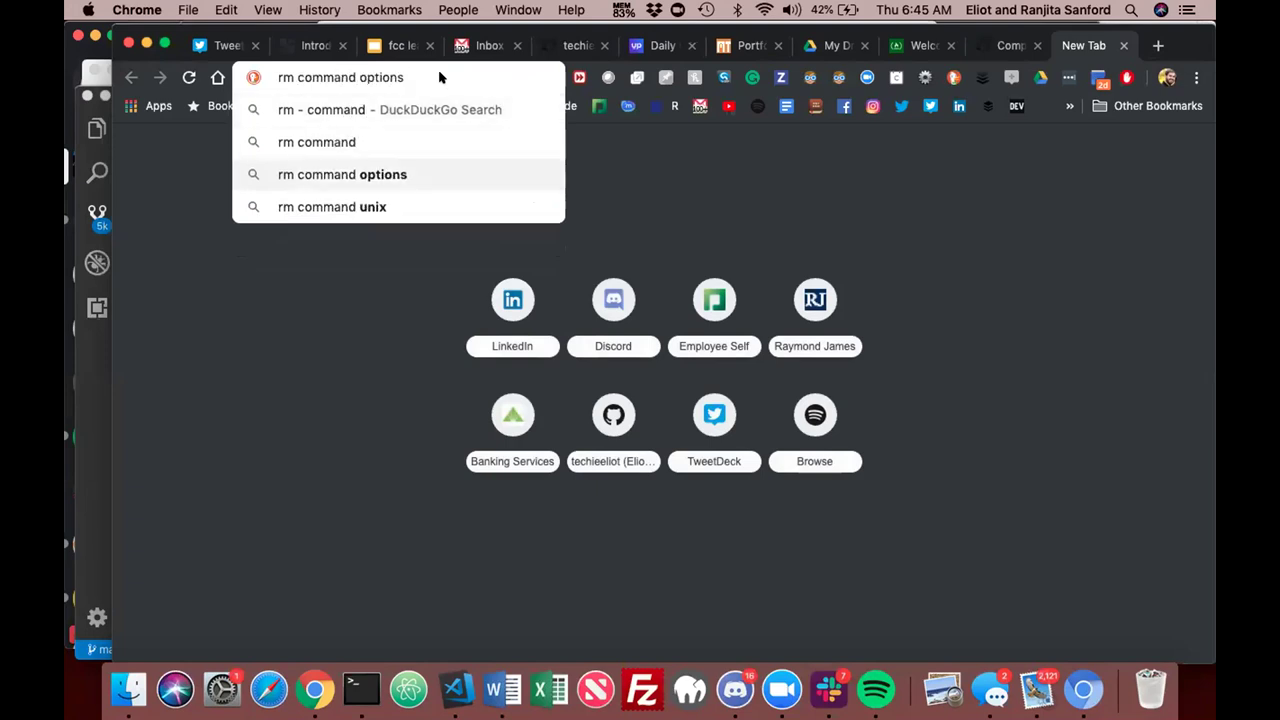
pyautogui.press('Return')
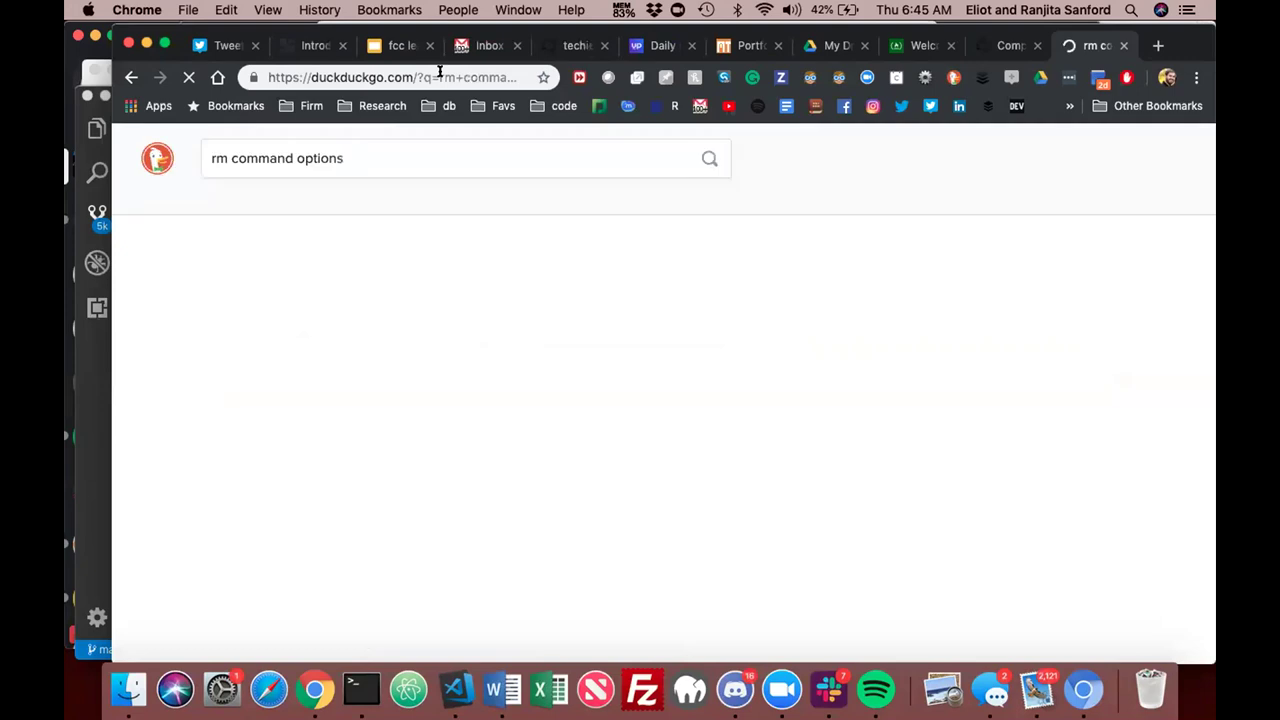
# Open the Wikipedia article on rm (Unix) from the search results and read the options in its Syntax section
pyautogui.click(781, 690)
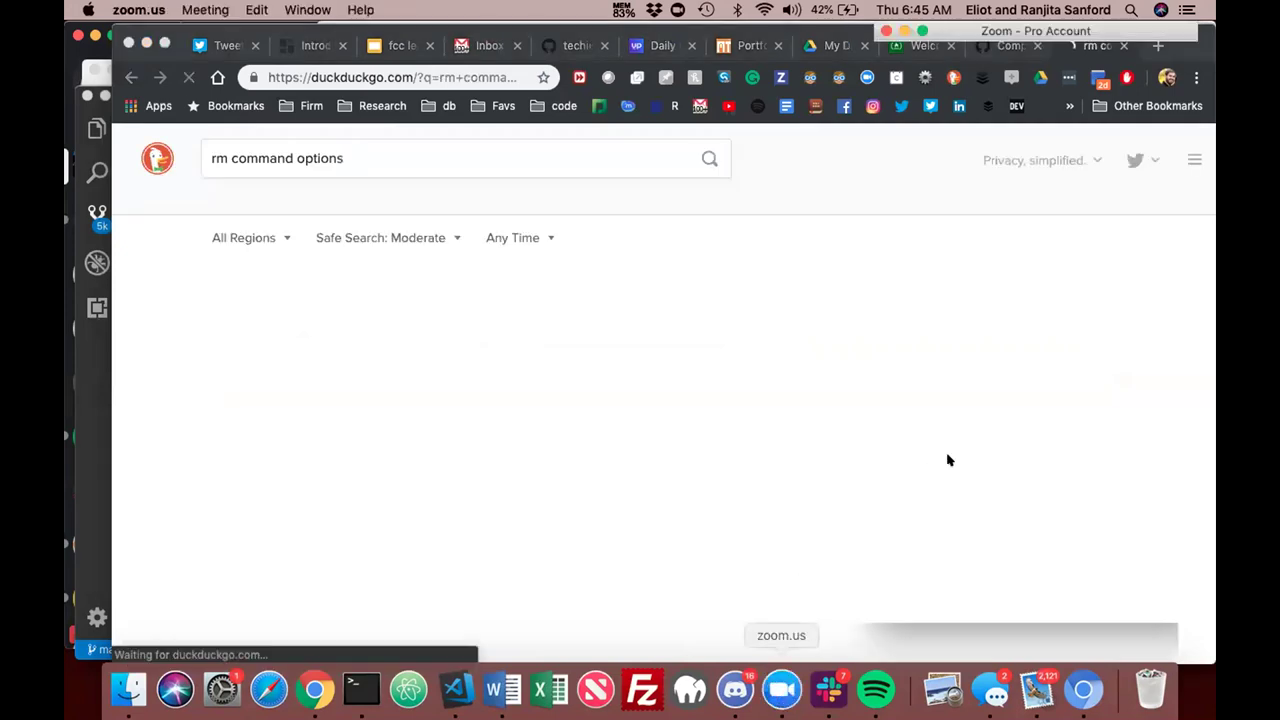
pyautogui.click(791, 216)
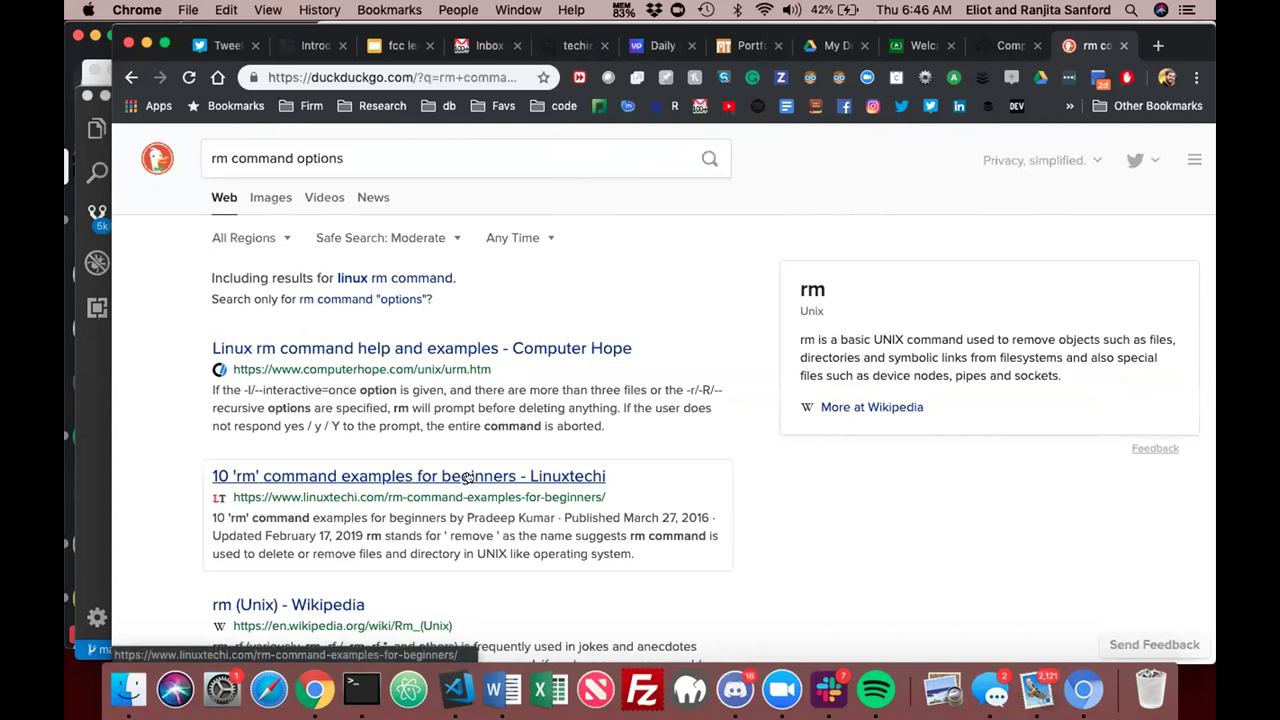
pyautogui.scroll(-5, 467, 478)
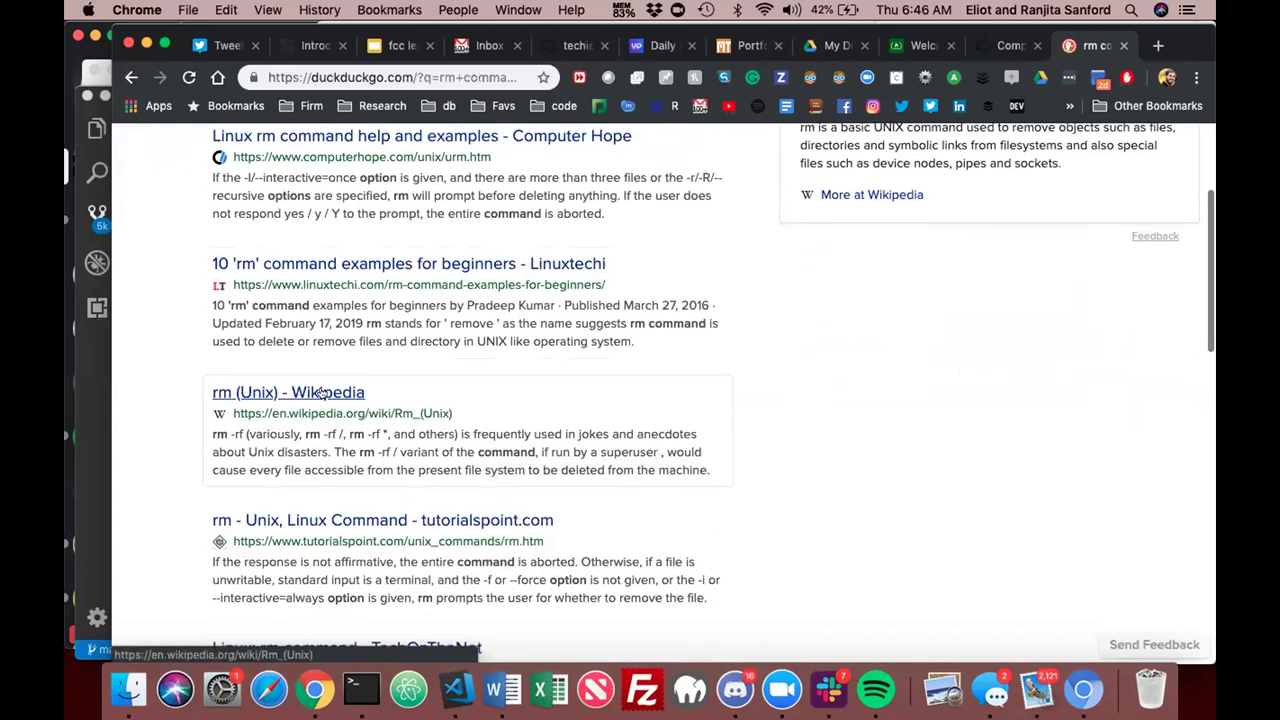
pyautogui.click(322, 392)
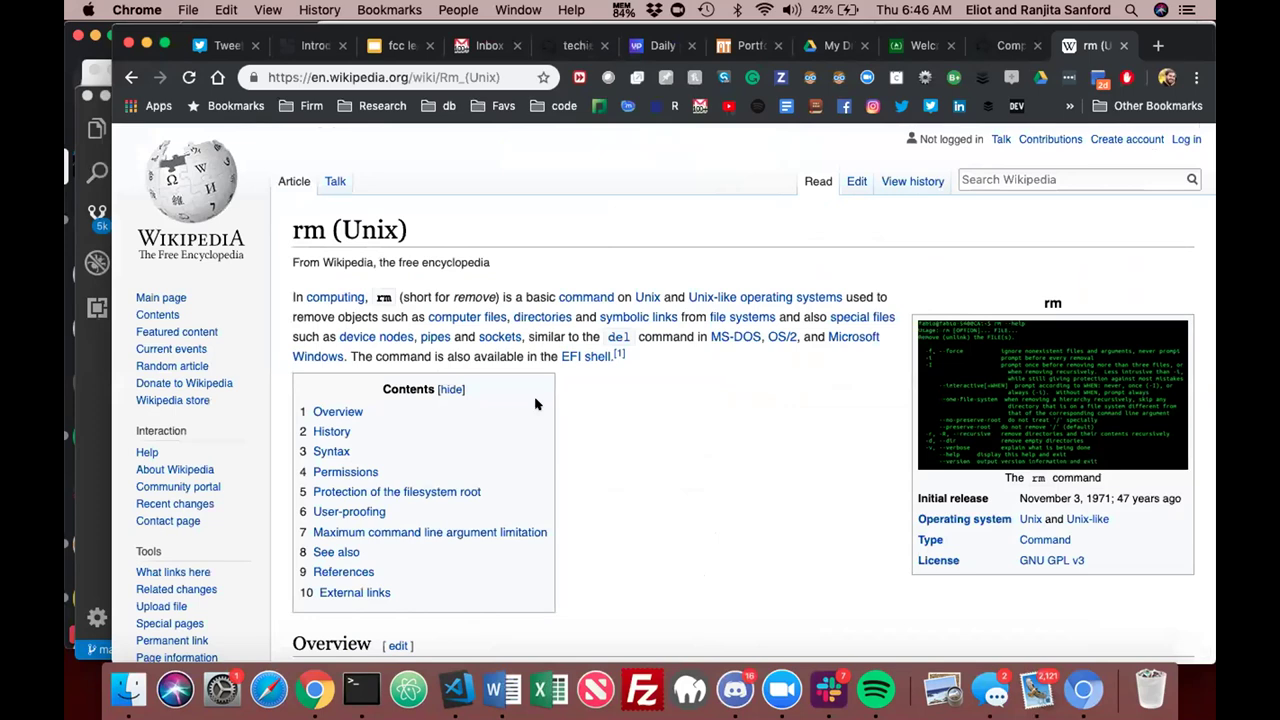
pyautogui.scroll(-3, 535, 403)
pyautogui.scroll(-10, 535, 403)
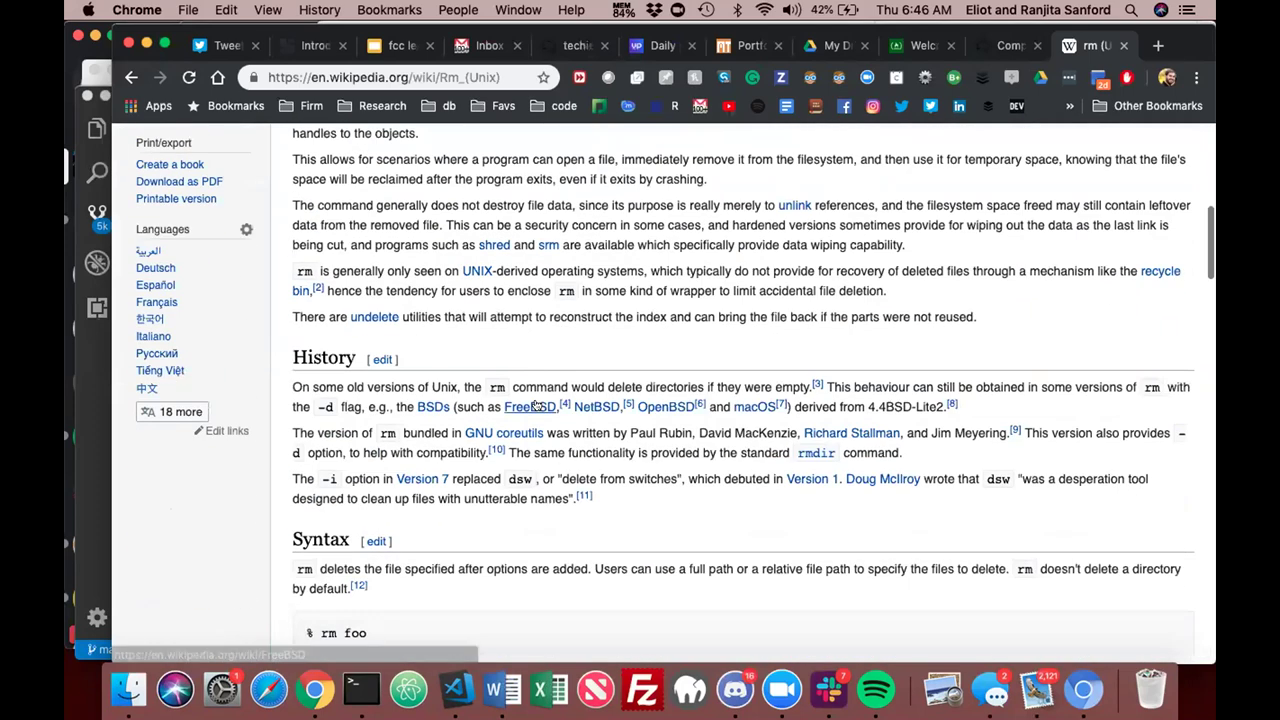
pyautogui.scroll(-3, 535, 400)
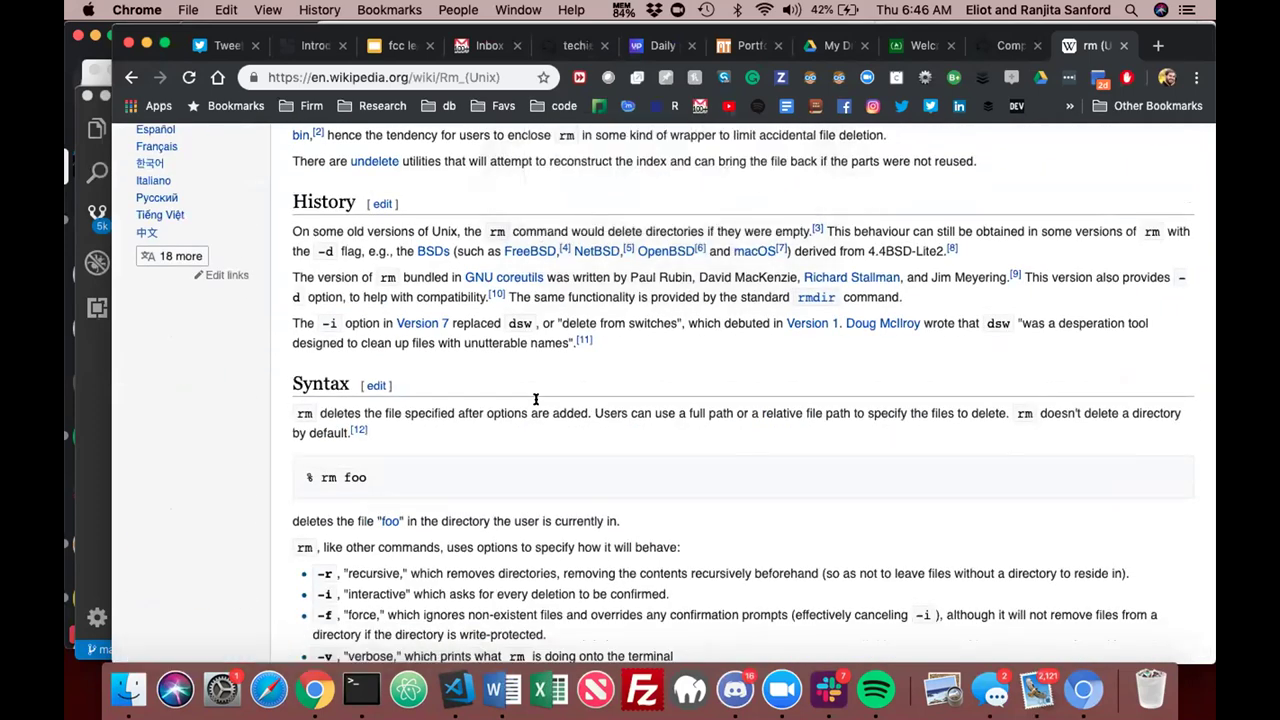
pyautogui.scroll(-5, 535, 400)
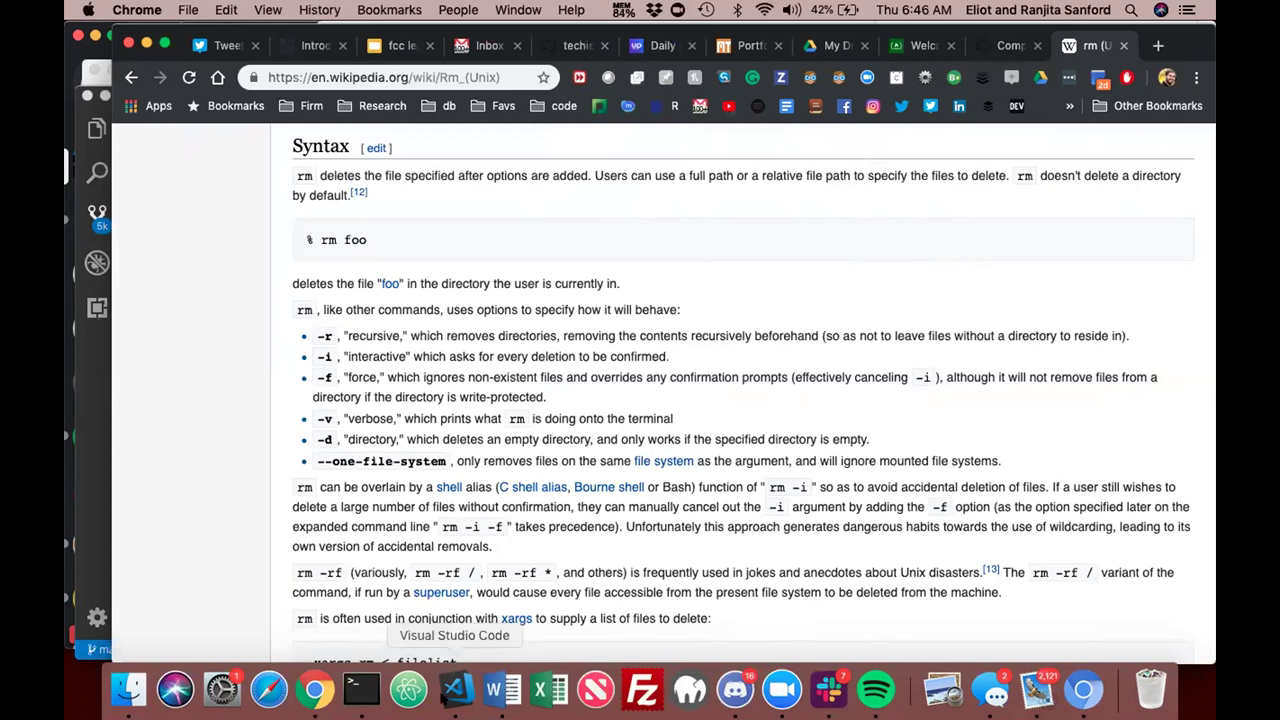
# Switch to VS Code and extend the pending terminal command to rm -rf, without running it
pyautogui.click(455, 690)
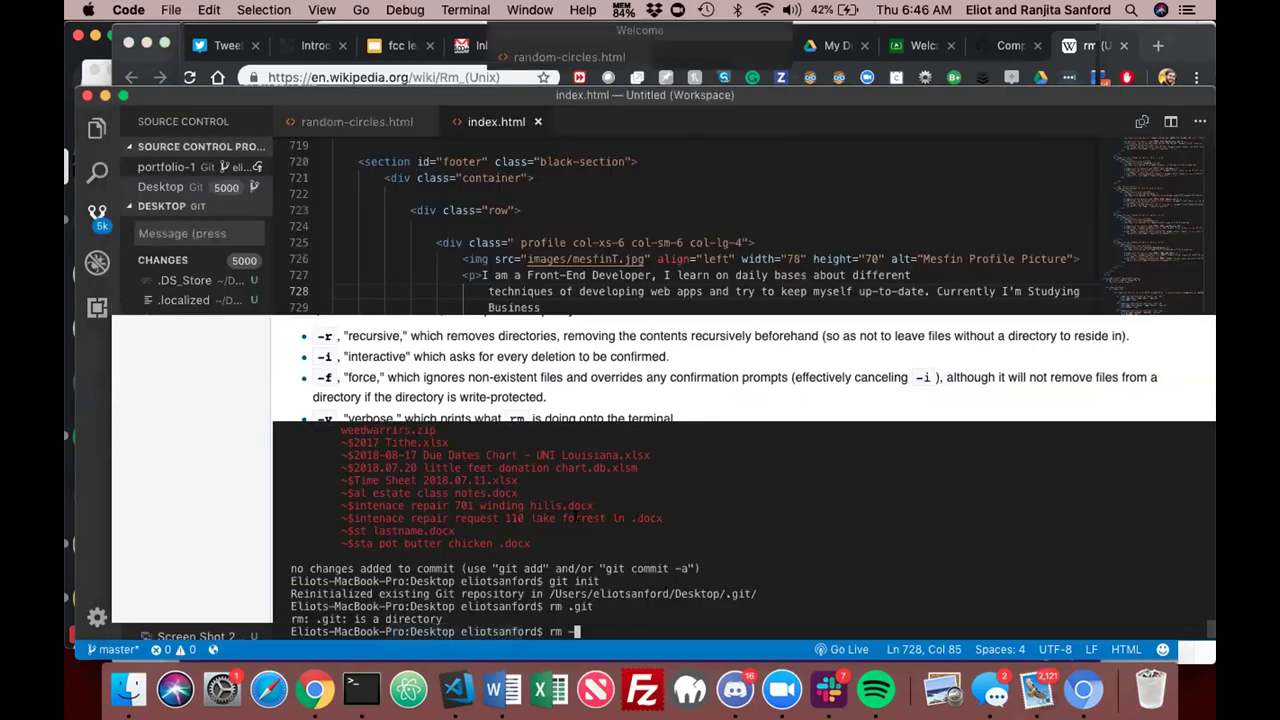
pyautogui.write('rm -f')
pyautogui.press('BackSpace')
pyautogui.write('rf')
# Recheck the rm options in the Wikipedia article in Chrome, and run rm -rf .git for the Desktop in VS Code's terminal
pyautogui.click(318, 697)
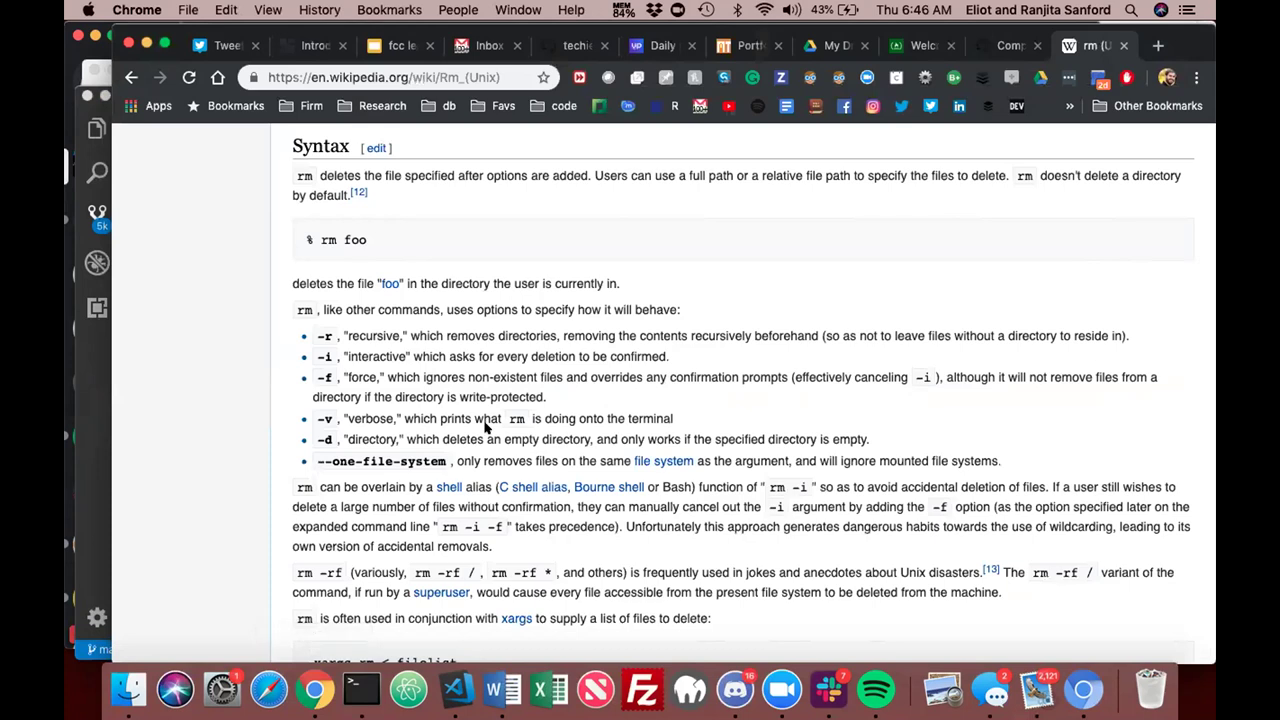
pyautogui.scroll(-2, 330, 487)
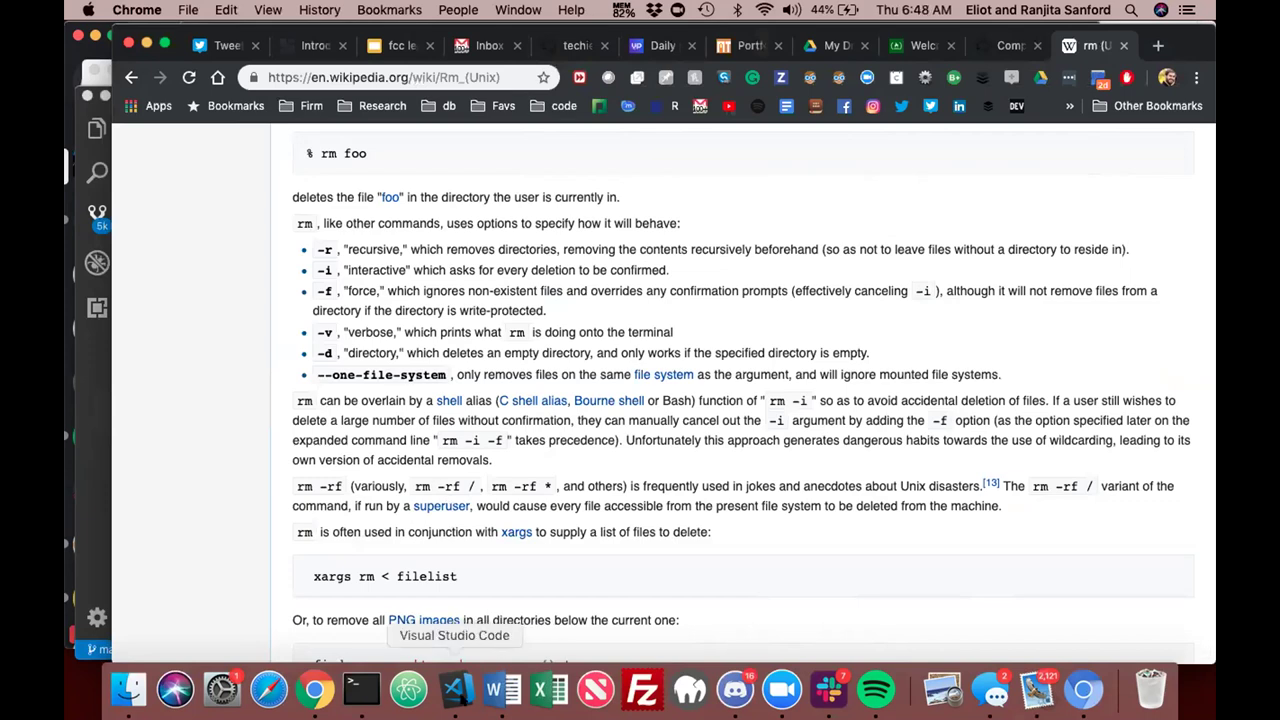
pyautogui.click(455, 690)
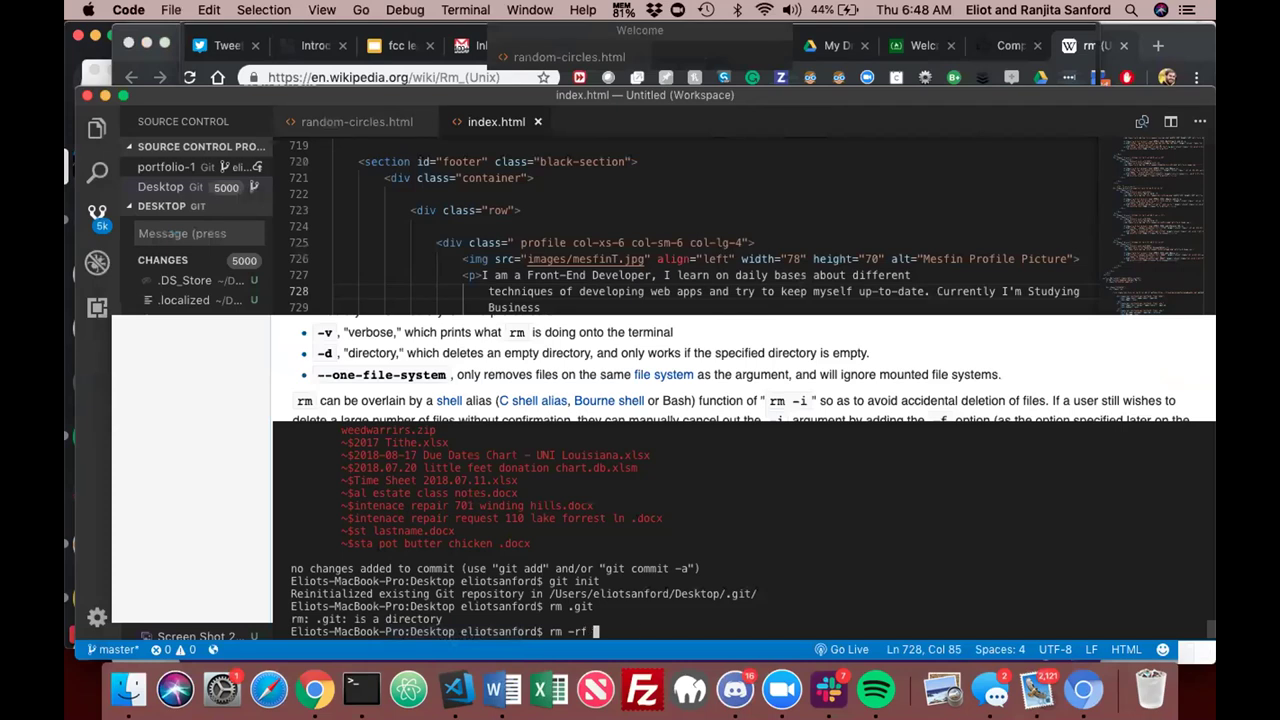
pyautogui.write('.git')
pyautogui.press('Return')
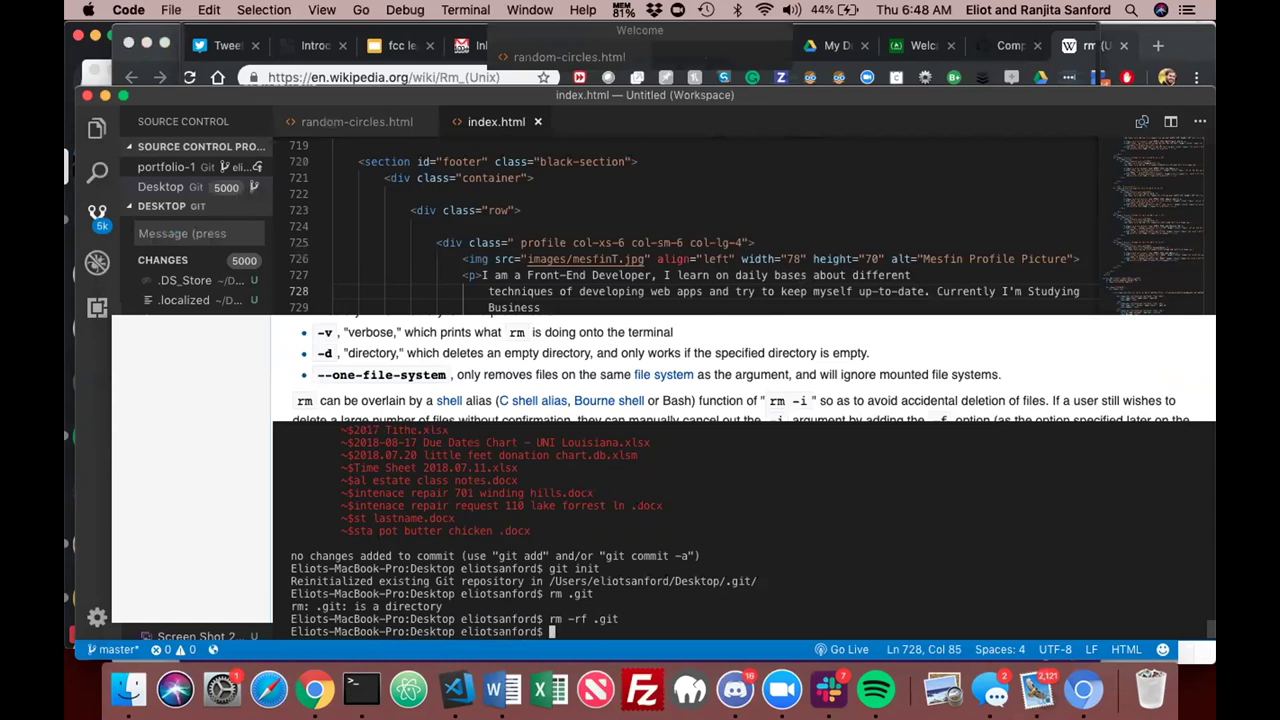
# Run git status in the Desktop folder and check the Desktop repository in the Source Control view
pyautogui.write('git status')
pyautogui.press('Return')
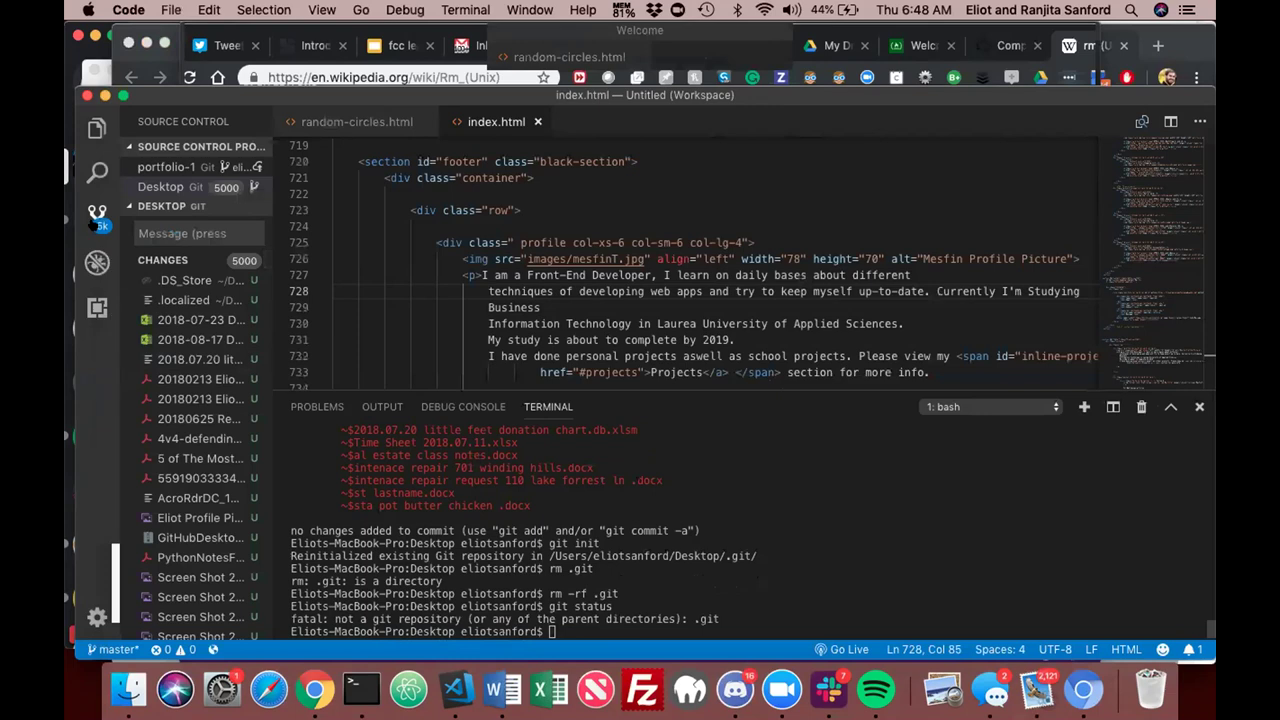
pyautogui.click(96, 216)
pyautogui.click(96, 214)
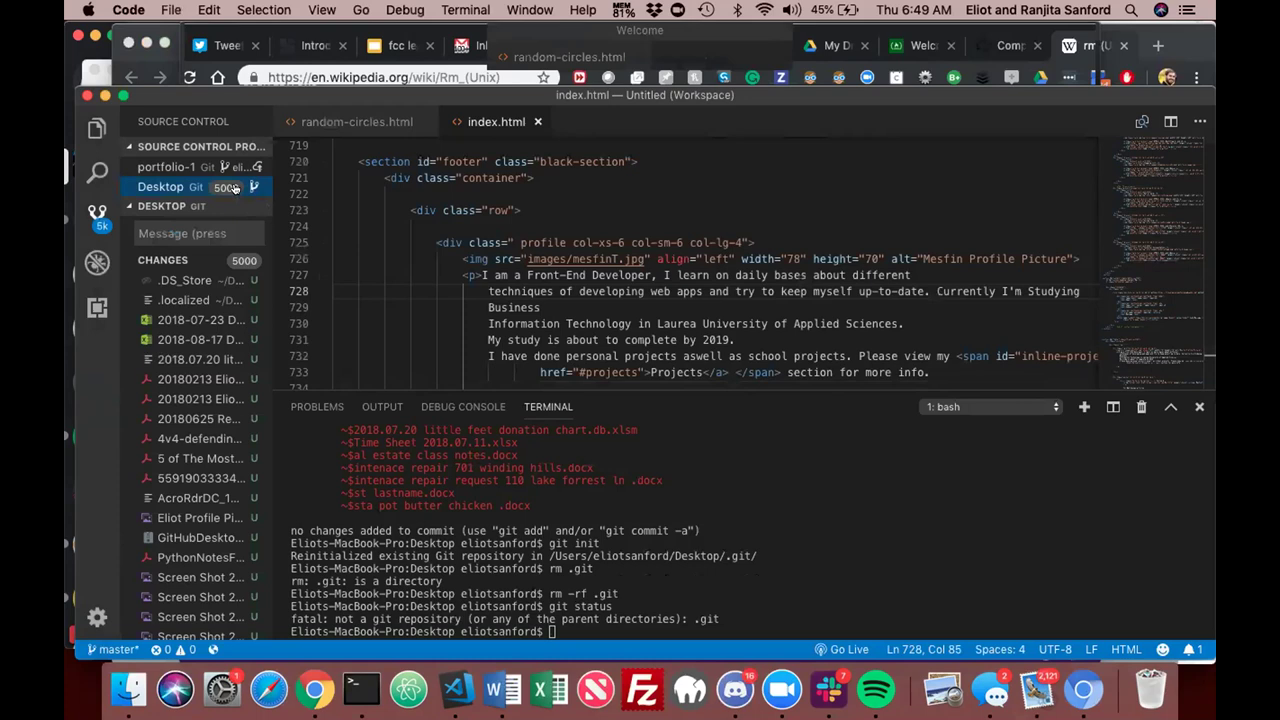
pyautogui.click(212, 10)
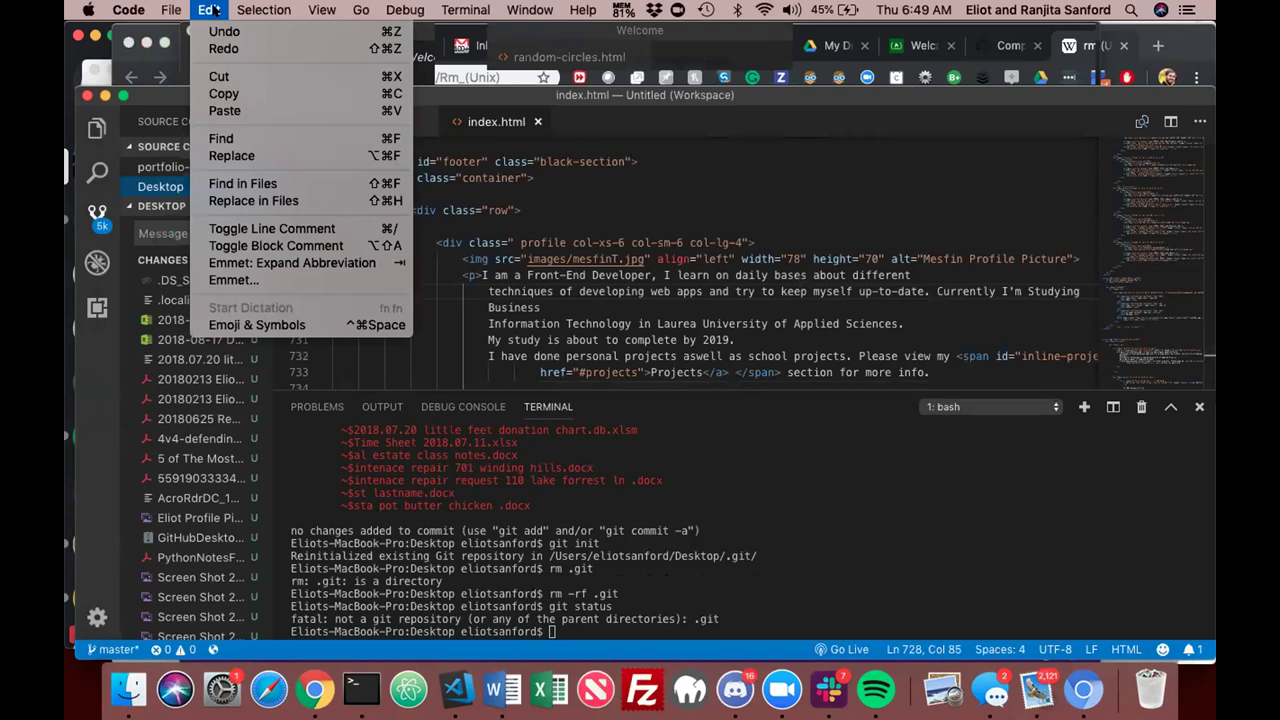
pyautogui.moveTo(258, 10)
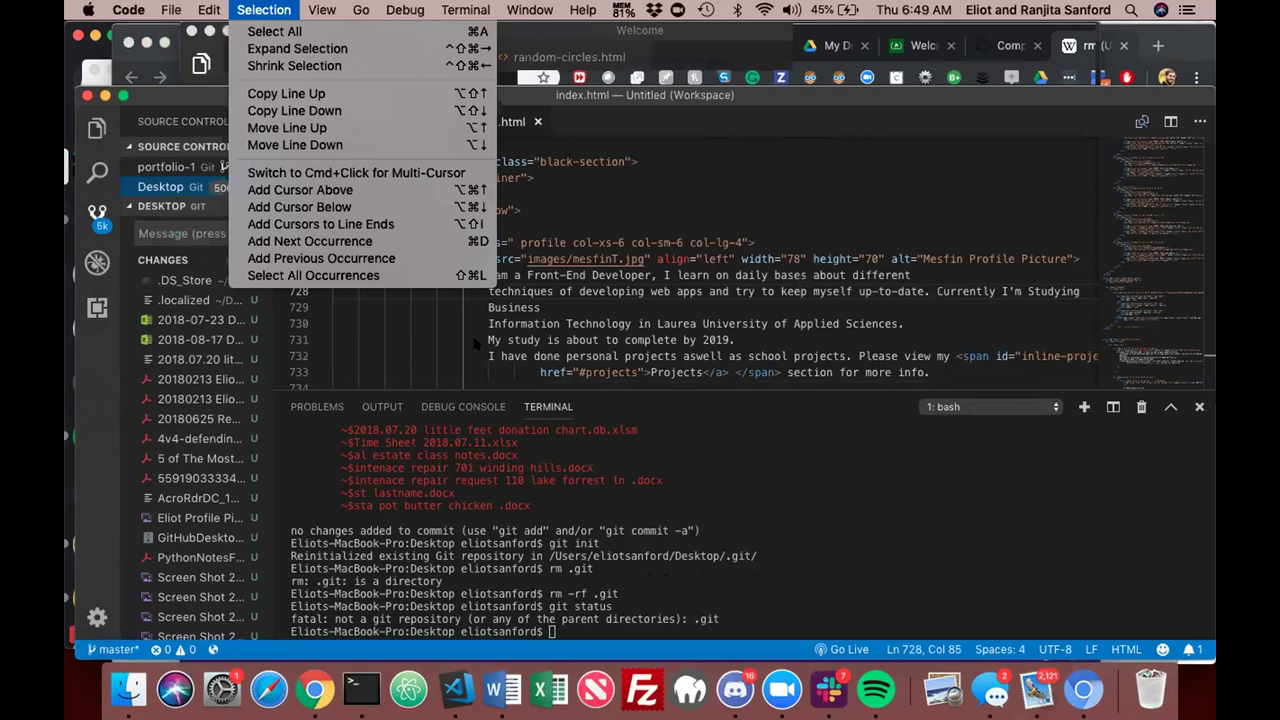
pyautogui.click(403, 330)
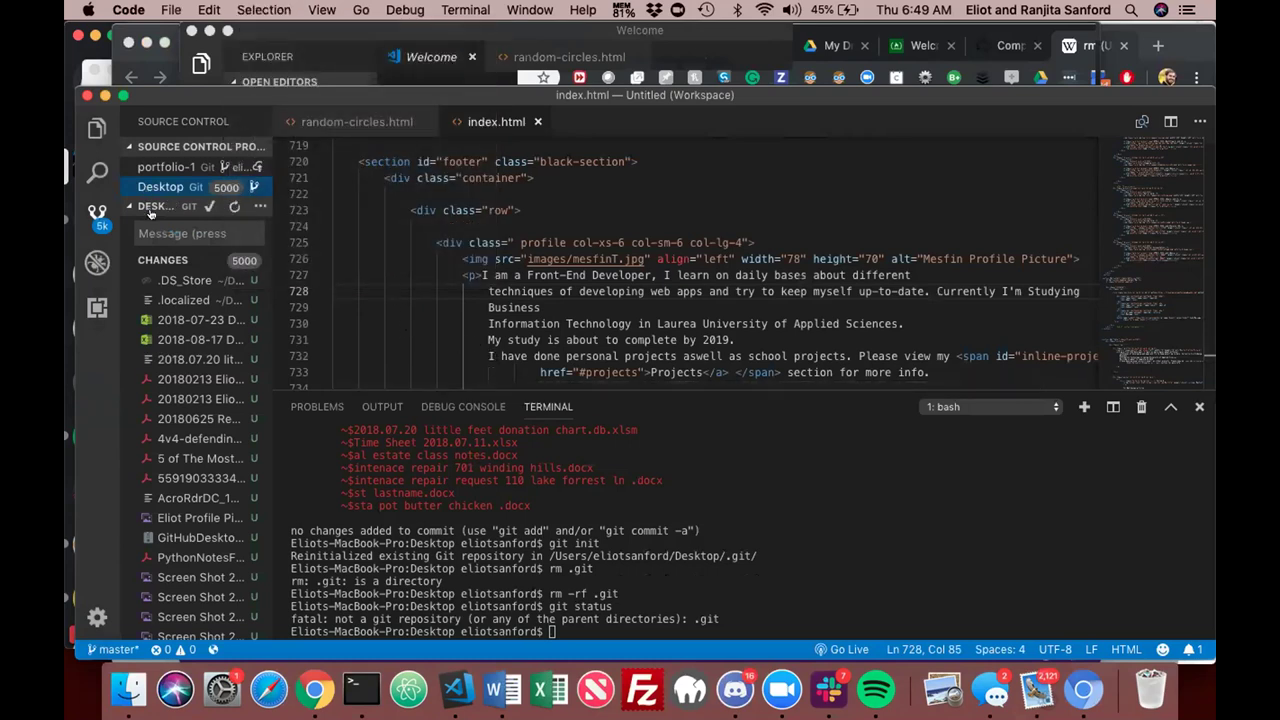
pyautogui.click(358, 121)
pyautogui.click(481, 121)
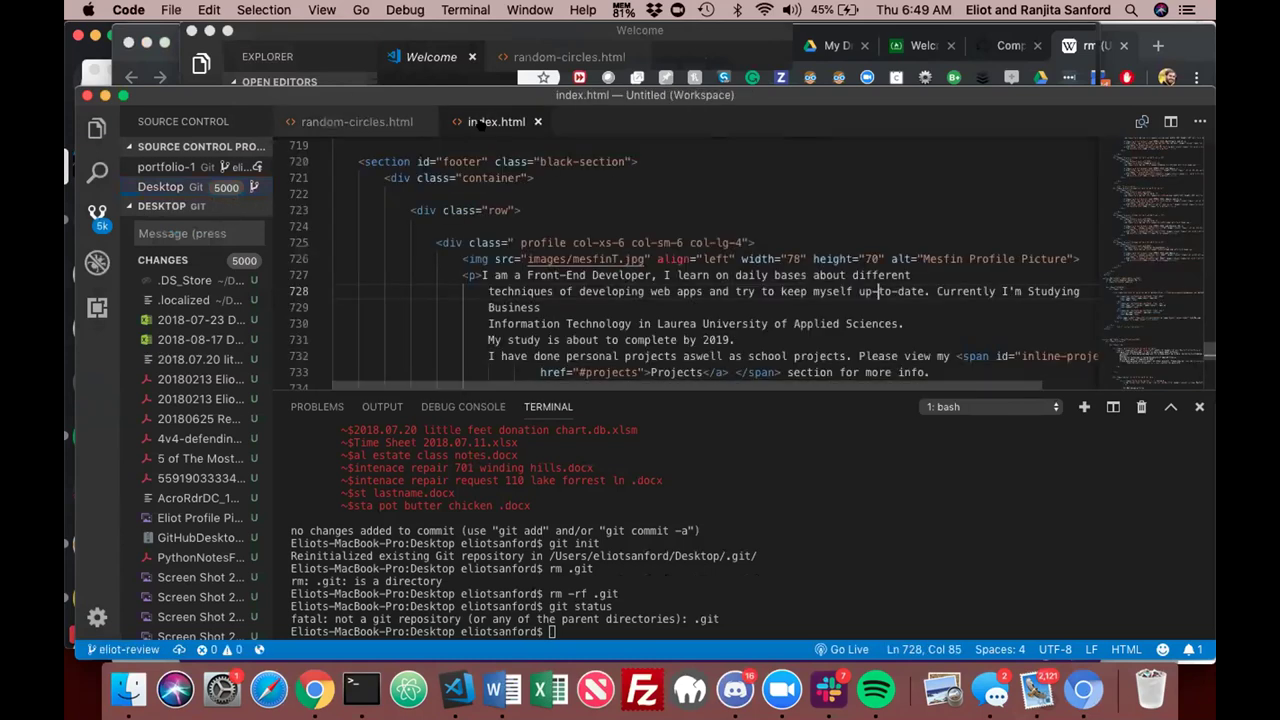
pyautogui.click(259, 206)
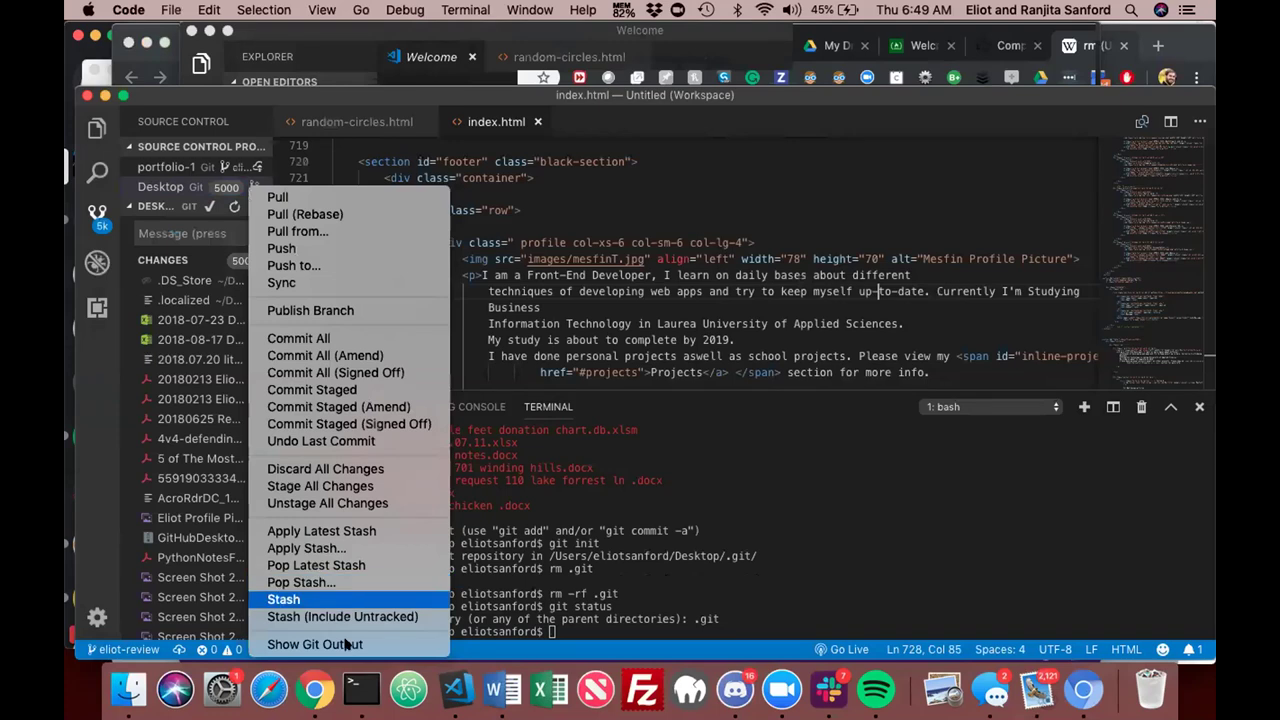
pyautogui.click(373, 567)
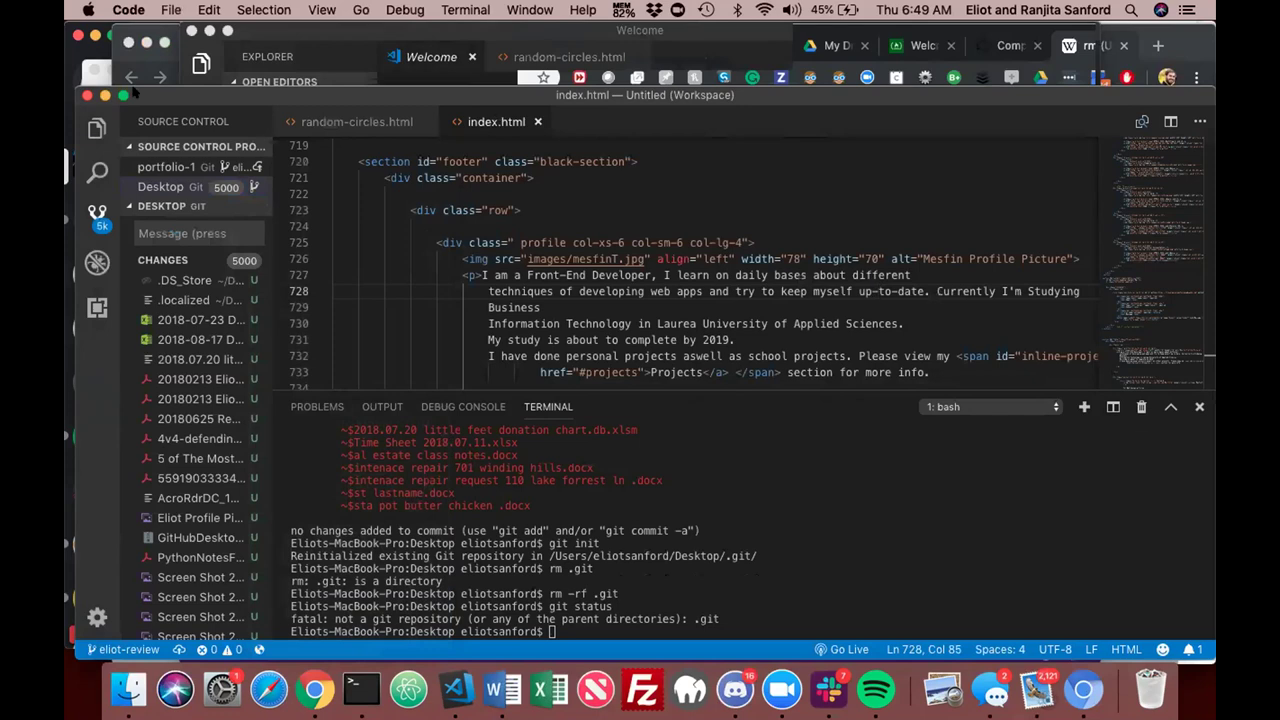
pyautogui.click(87, 95)
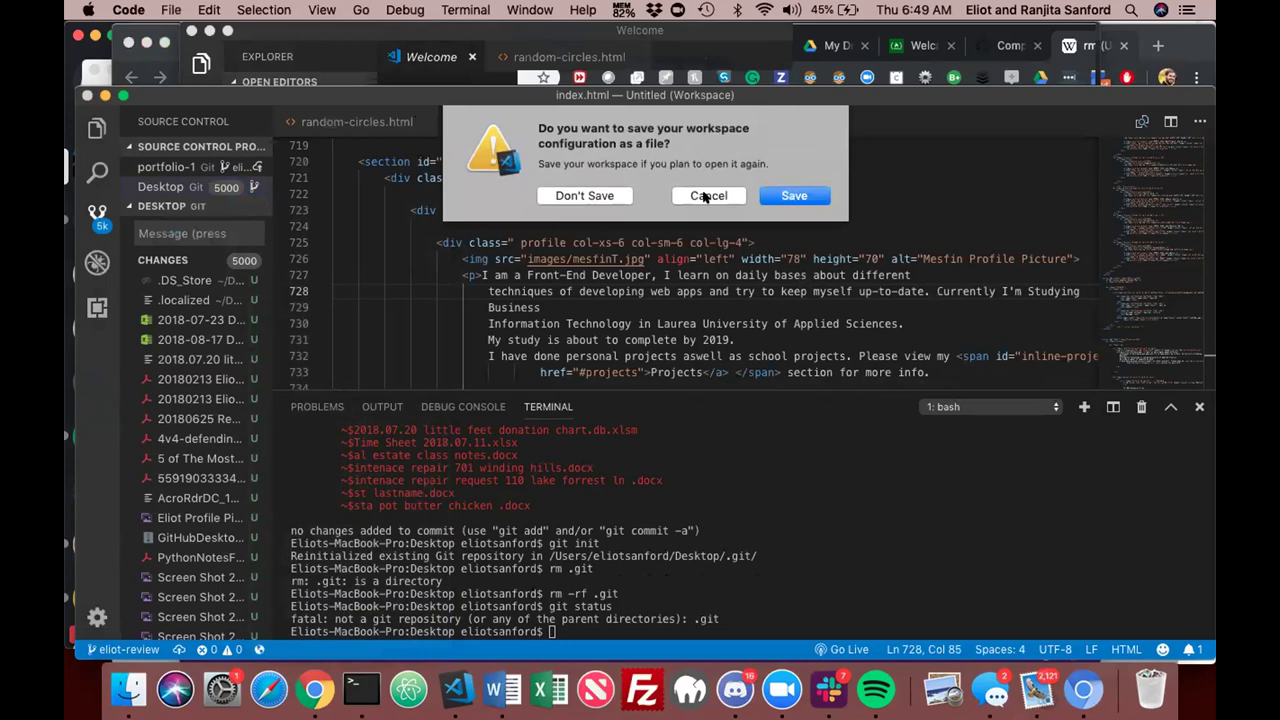
pyautogui.click(789, 195)
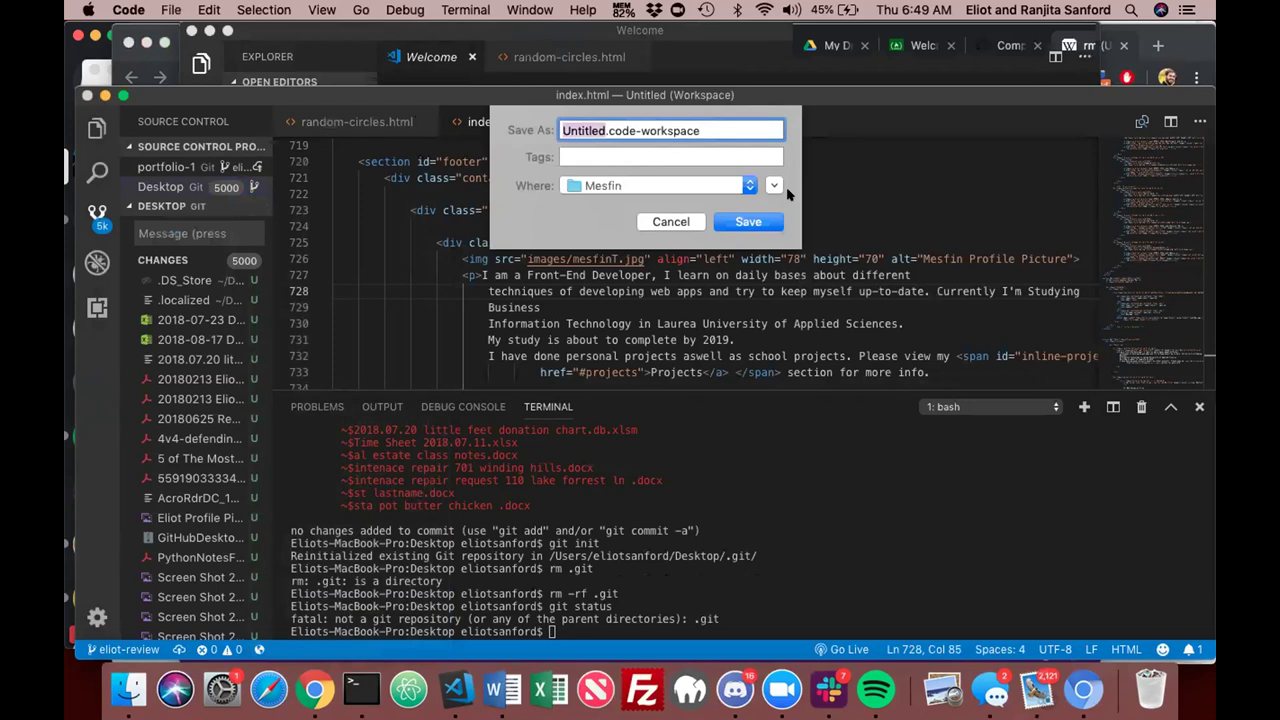
pyautogui.click(688, 220)
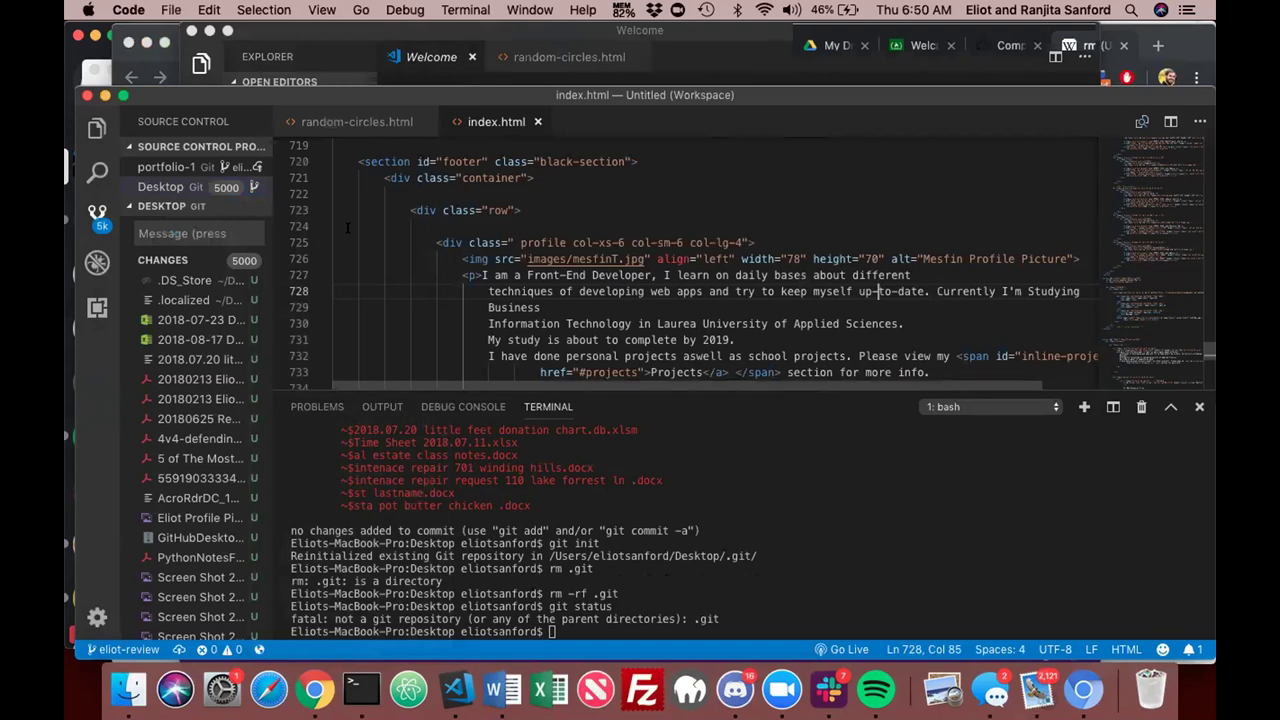
# Switch to Chrome, search the web for "vscode command reload window" in a new tab, and read through the results
pyautogui.click(313, 697)
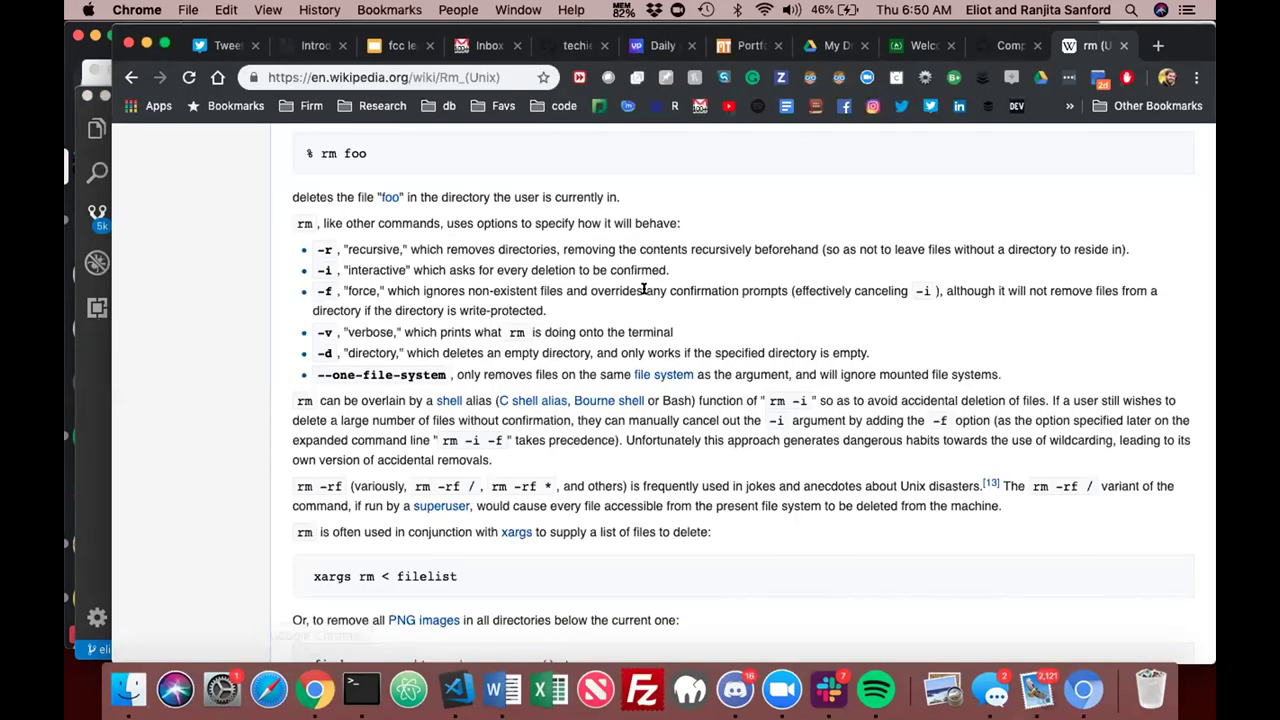
pyautogui.click(1157, 46)
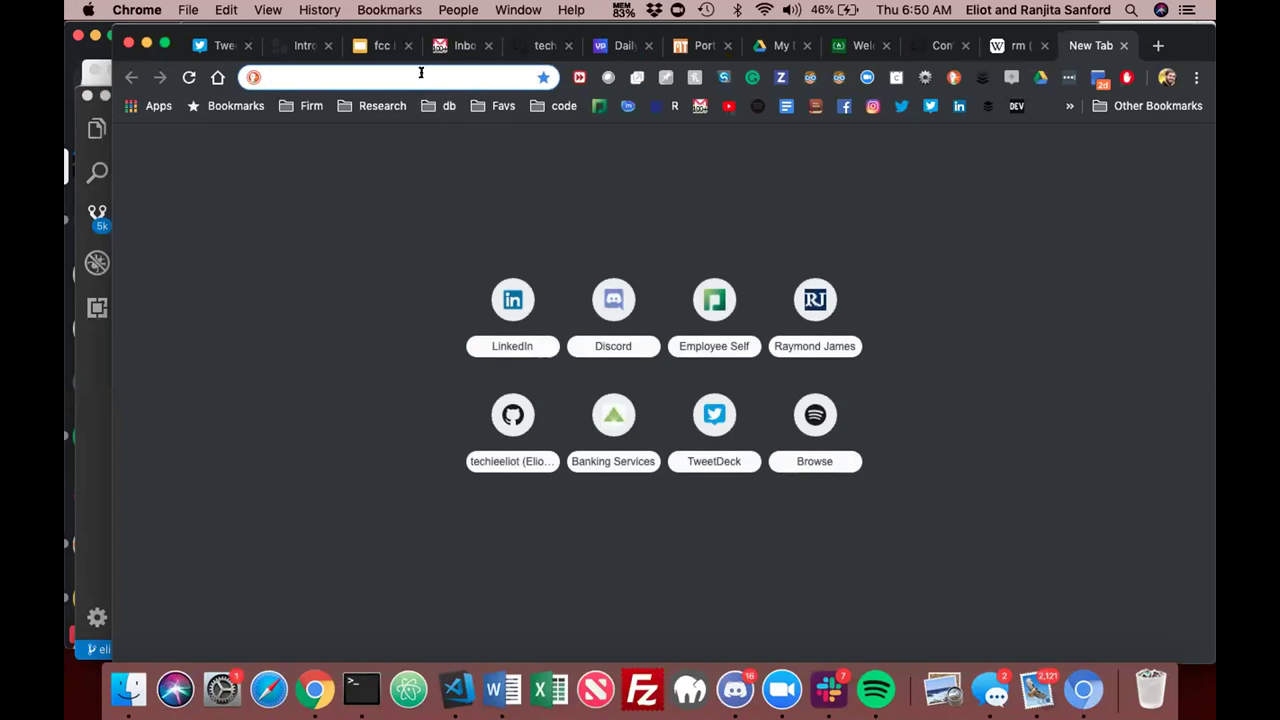
pyautogui.write('vscode ')
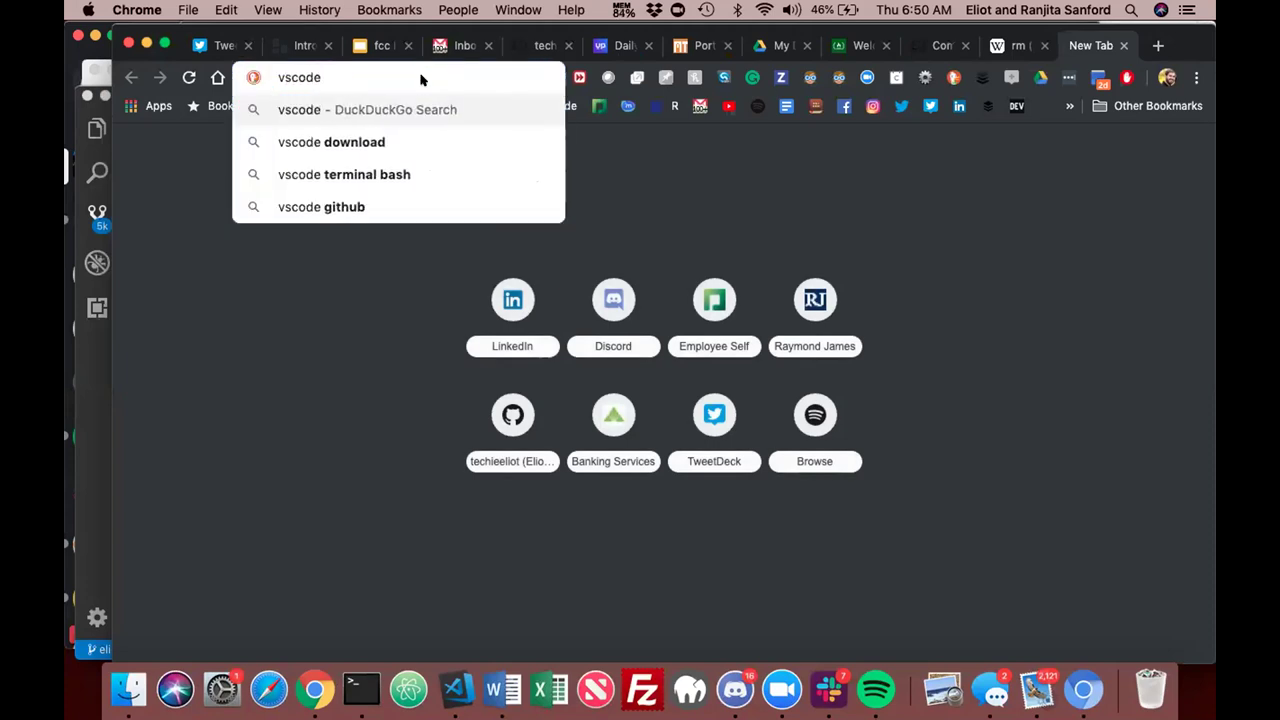
pyautogui.write('command')
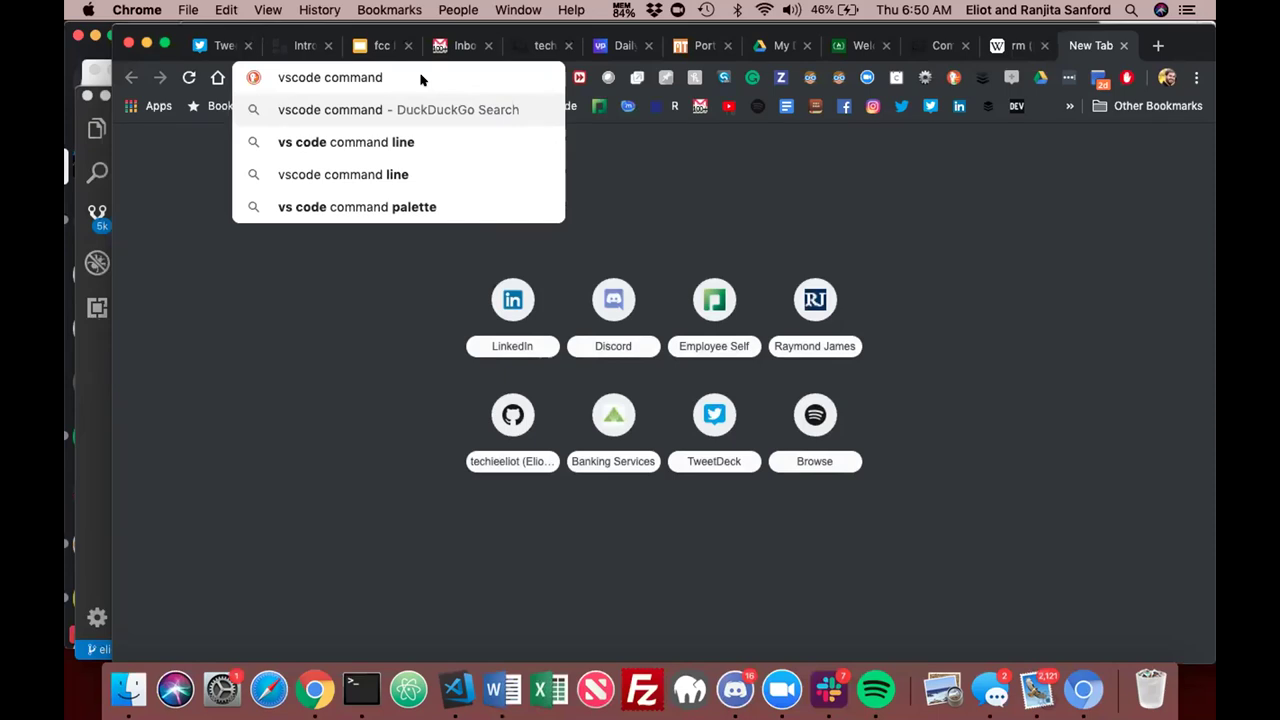
pyautogui.write(' re')
pyautogui.write('fre')
pyautogui.press('BackSpace')
pyautogui.press('BackSpace')
pyautogui.press('BackSpace')
pyautogui.write('load')
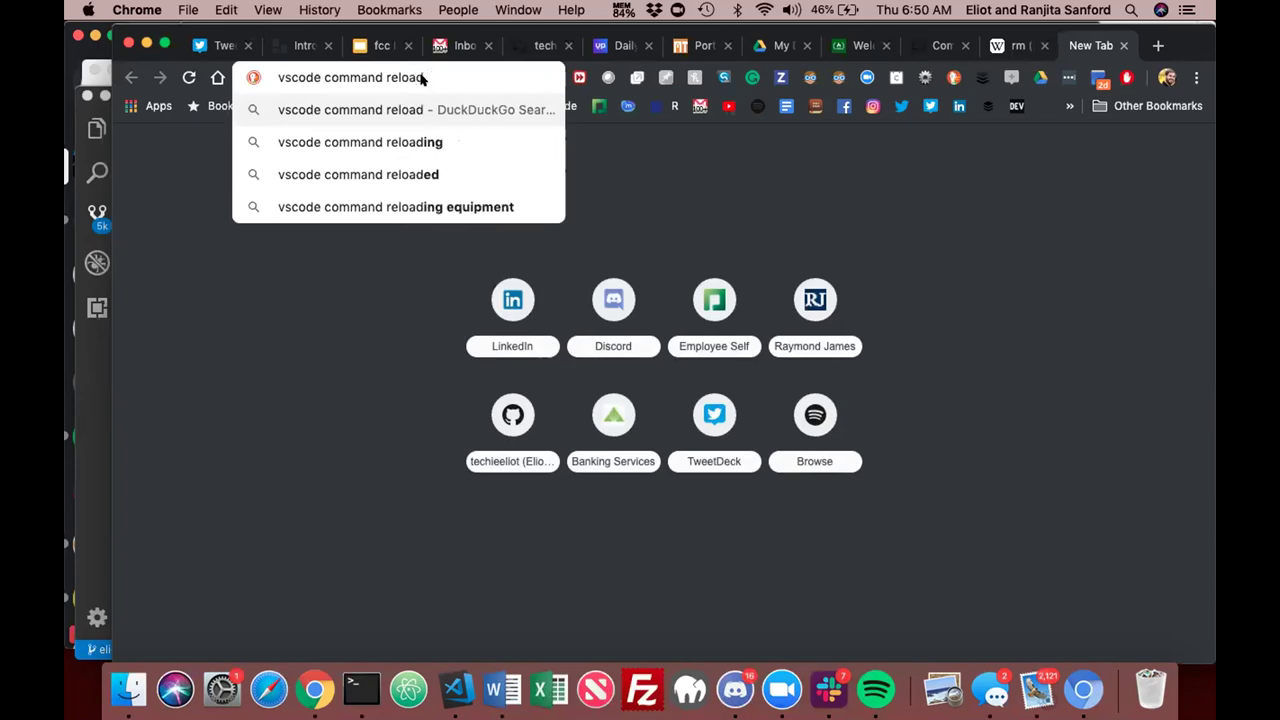
pyautogui.write(' window')
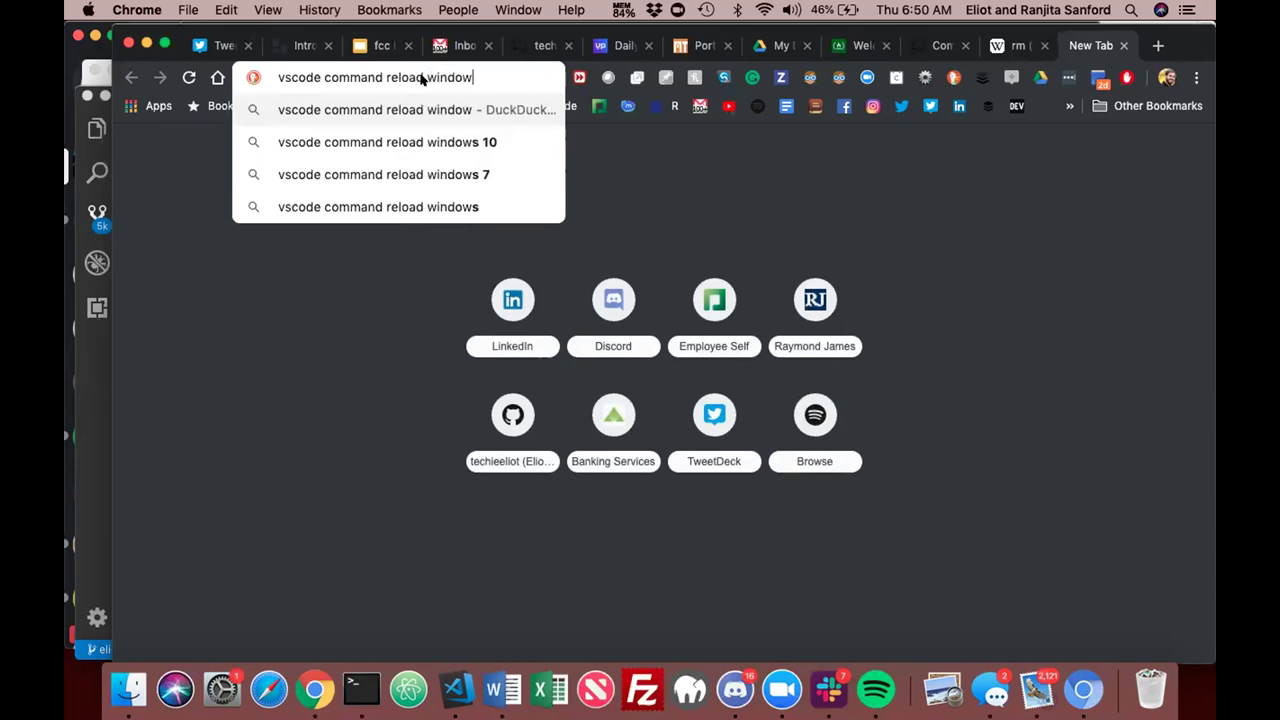
pyautogui.press('Return')
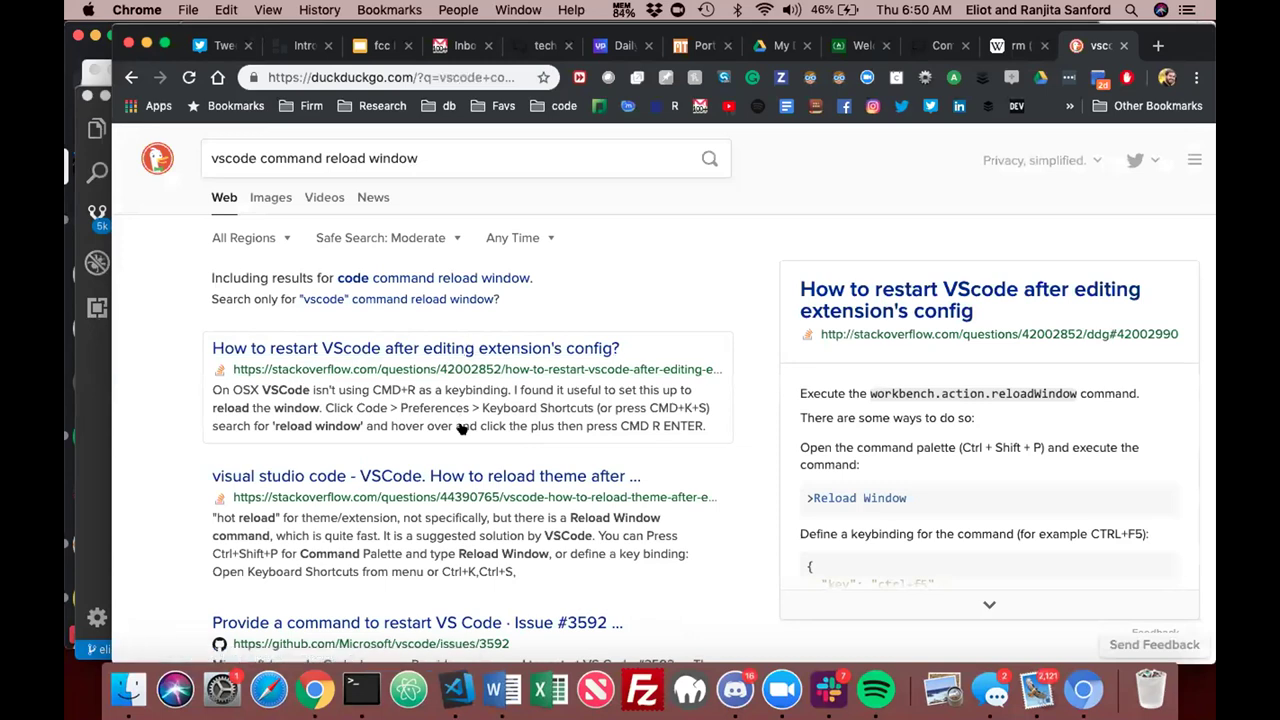
pyautogui.scroll(-5, 461, 428)
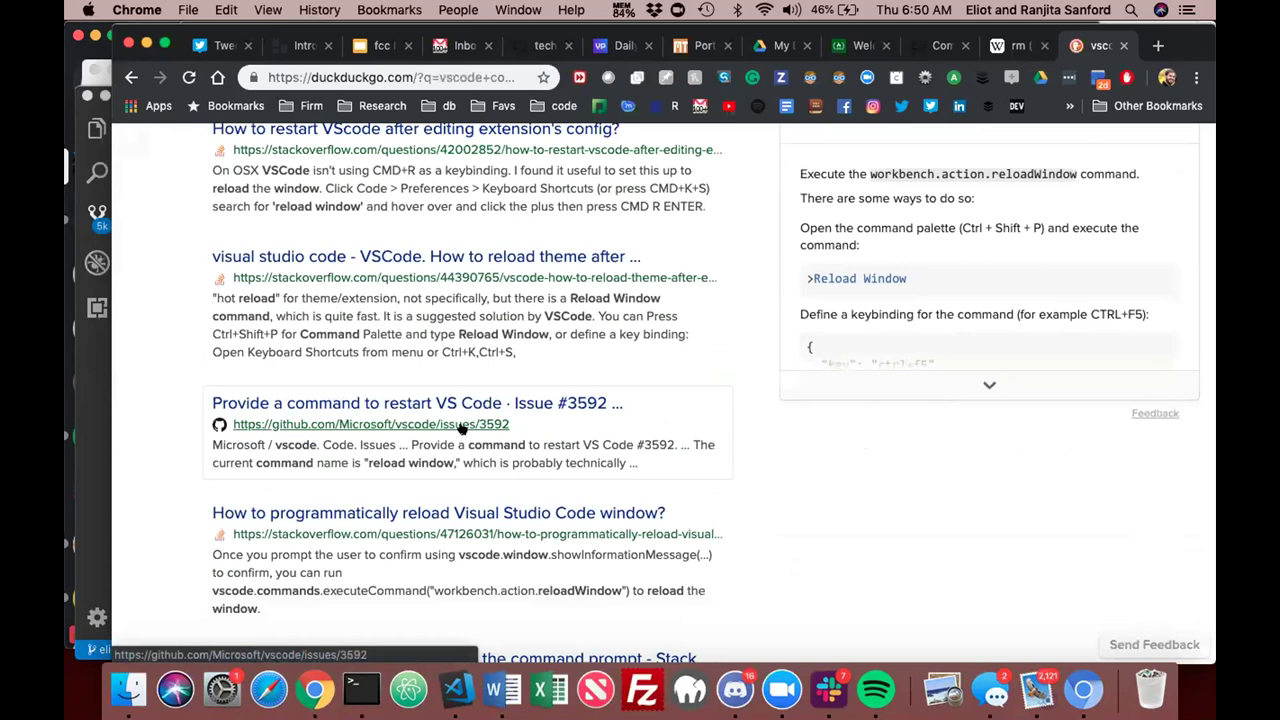
pyautogui.scroll(2, 461, 428)
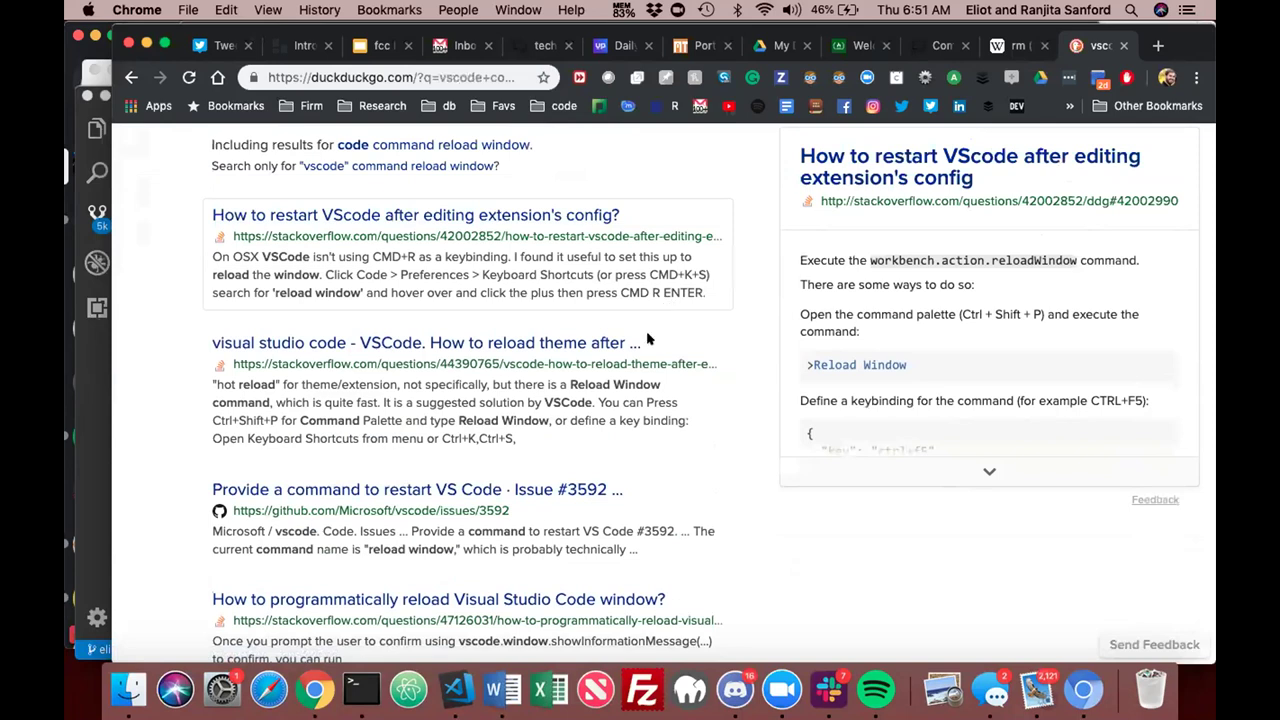
# Switch to VS Code, open the Keyboard Shortcuts editor and search the keybindings for "reload"
pyautogui.click(455, 690)
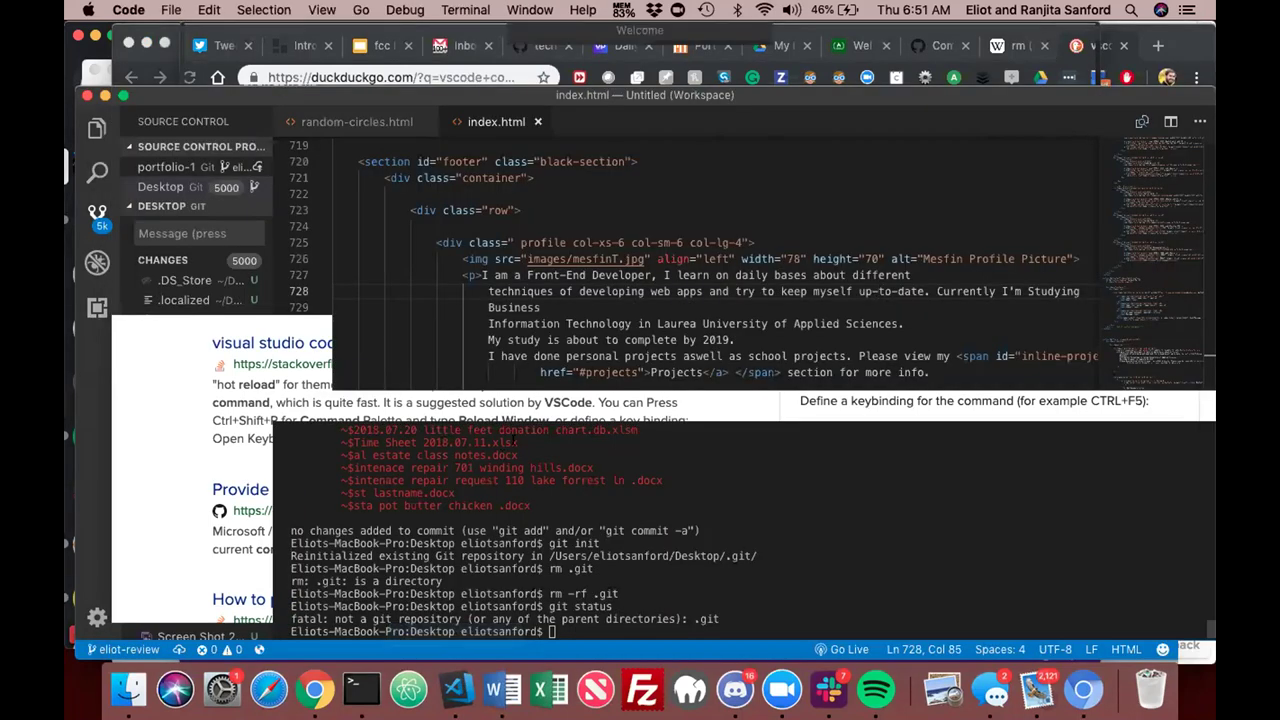
pyautogui.press('super+k')
pyautogui.press('super+s')
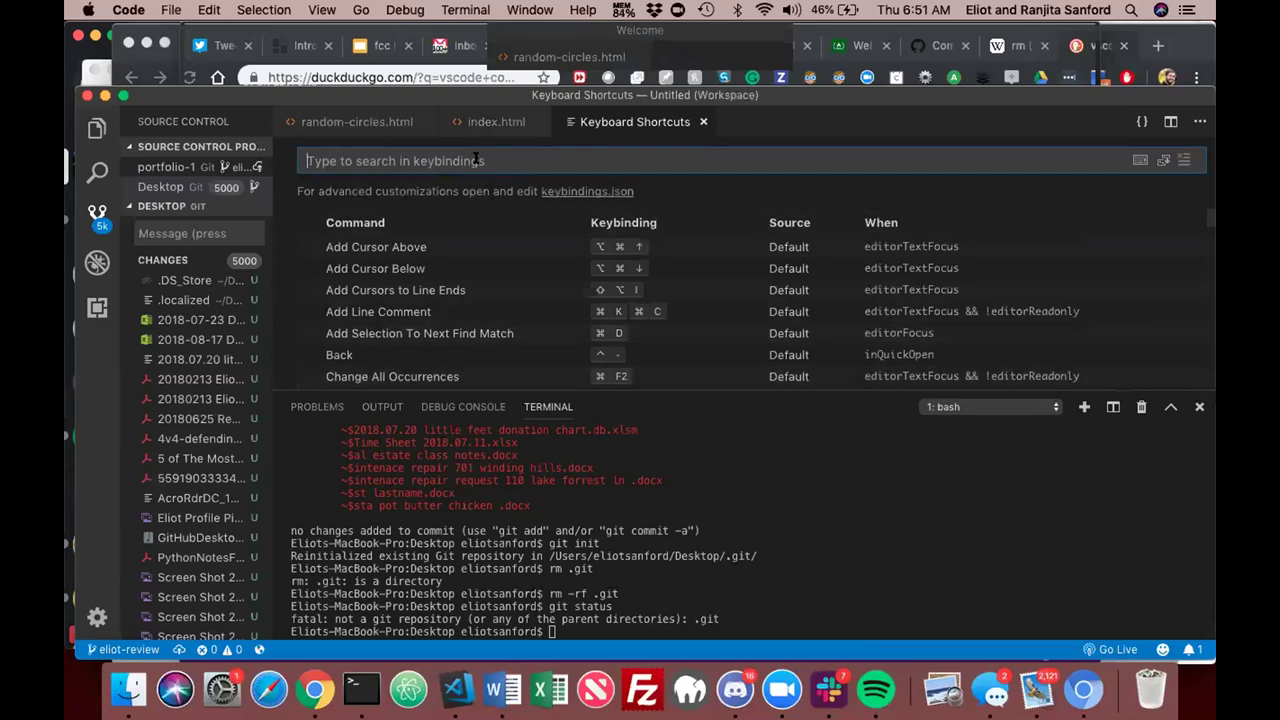
pyautogui.write('relo')
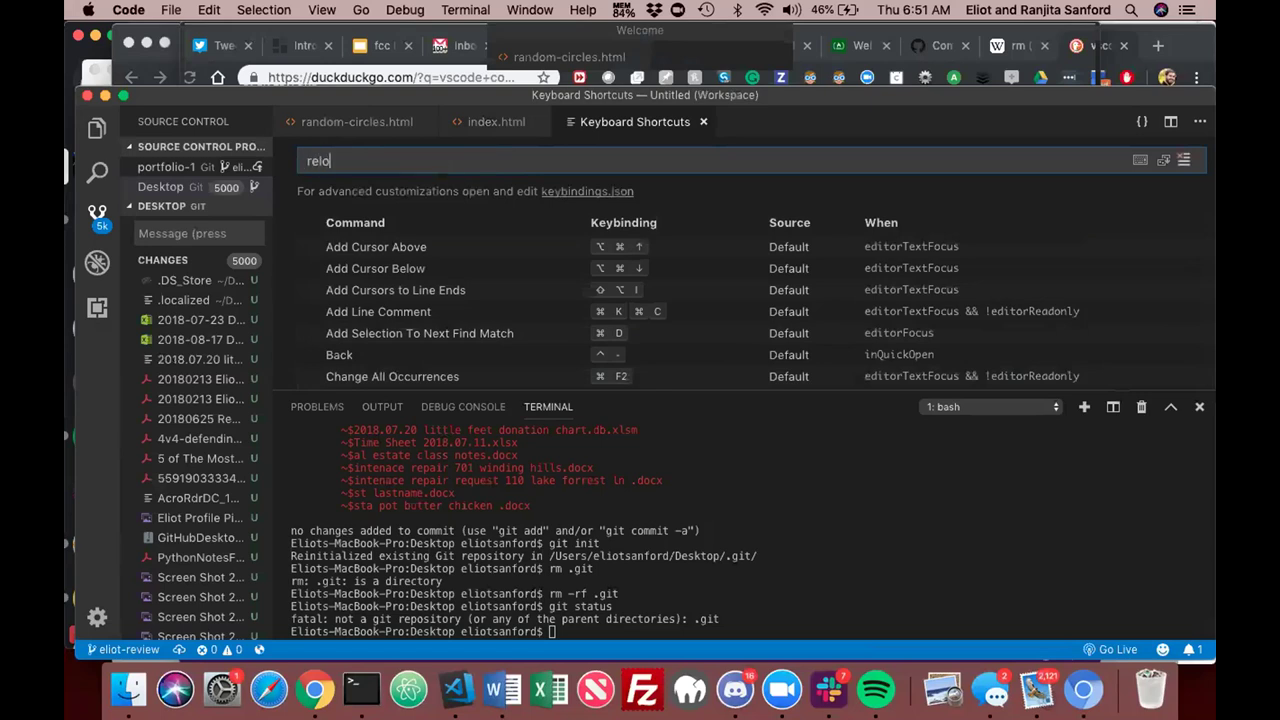
pyautogui.write('ad')
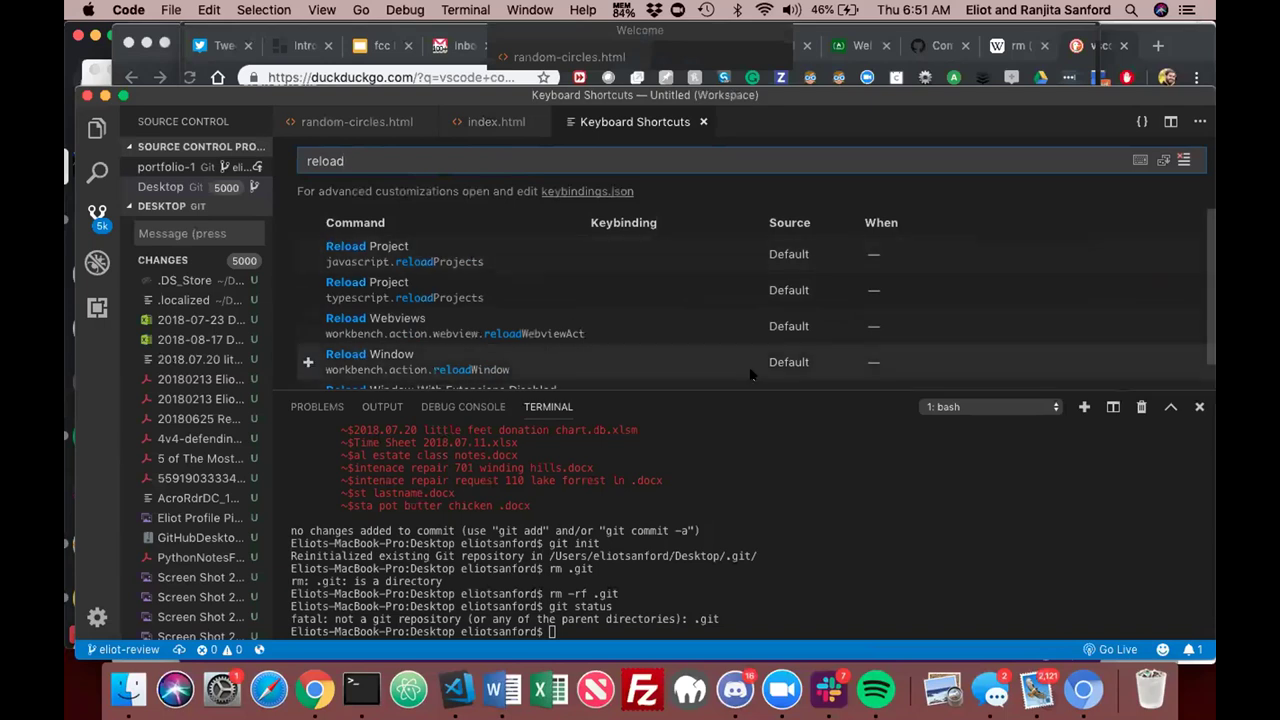
pyautogui.scroll(-1, 752, 374)
pyautogui.scroll(1, 752, 374)
# Change the keybinding search to "refresh" and look through the matching commands
pyautogui.press('BackSpace')
pyautogui.press('BackSpace')
pyautogui.press('BackSpace')
pyautogui.press('BackSpace')
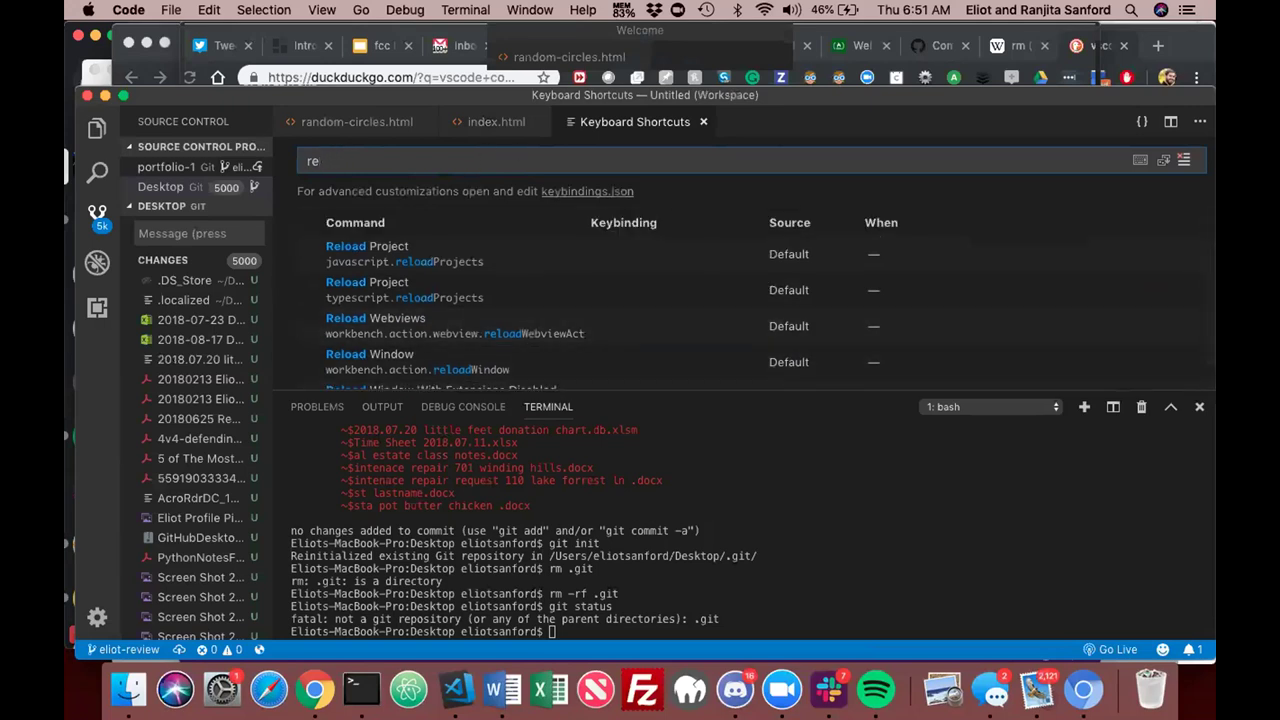
pyautogui.write('fresh')
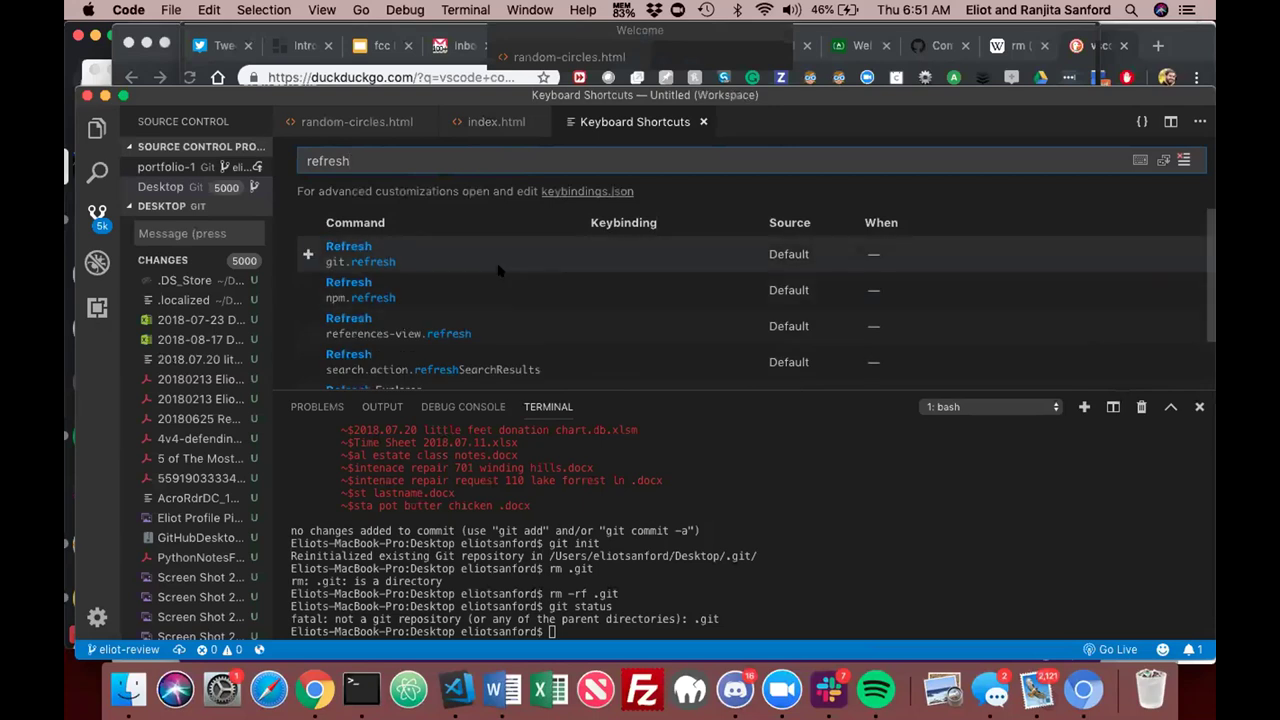
pyautogui.scroll(-1, 499, 270)
pyautogui.scroll(2, 499, 270)
pyautogui.scroll(-1, 873, 283)
pyautogui.scroll(-1, 873, 283)
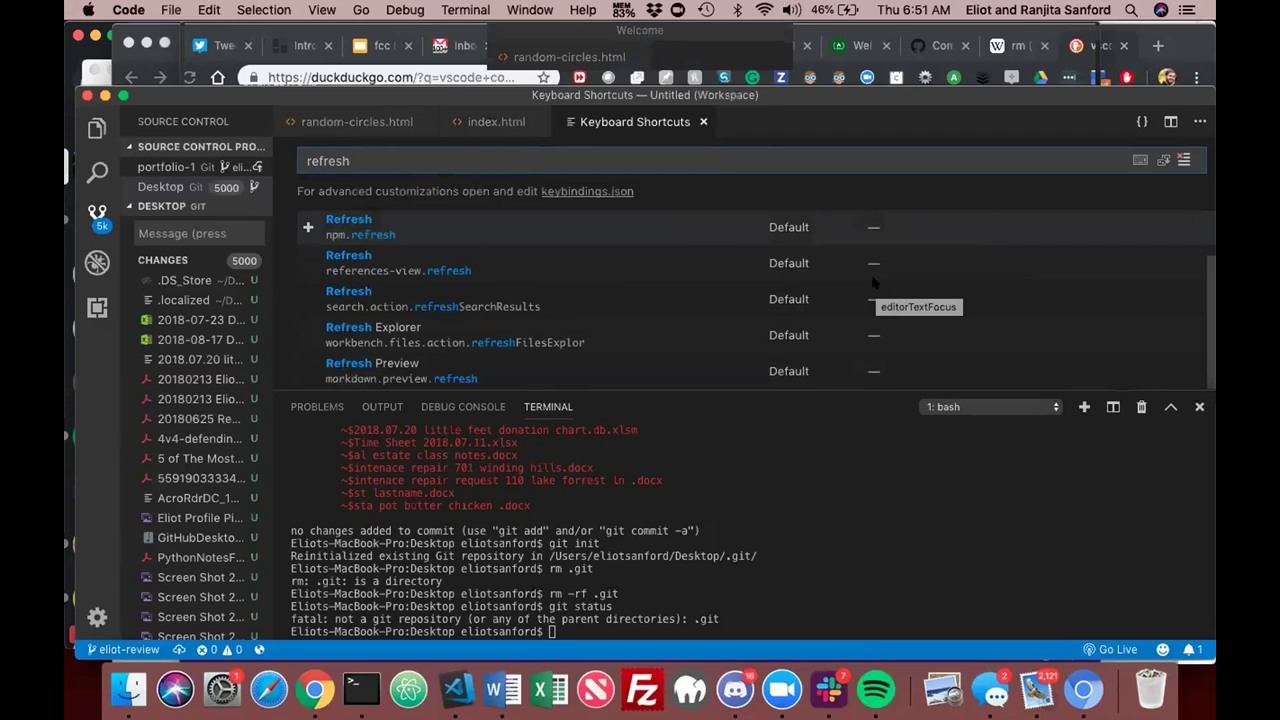
pyautogui.scroll(2, 873, 283)
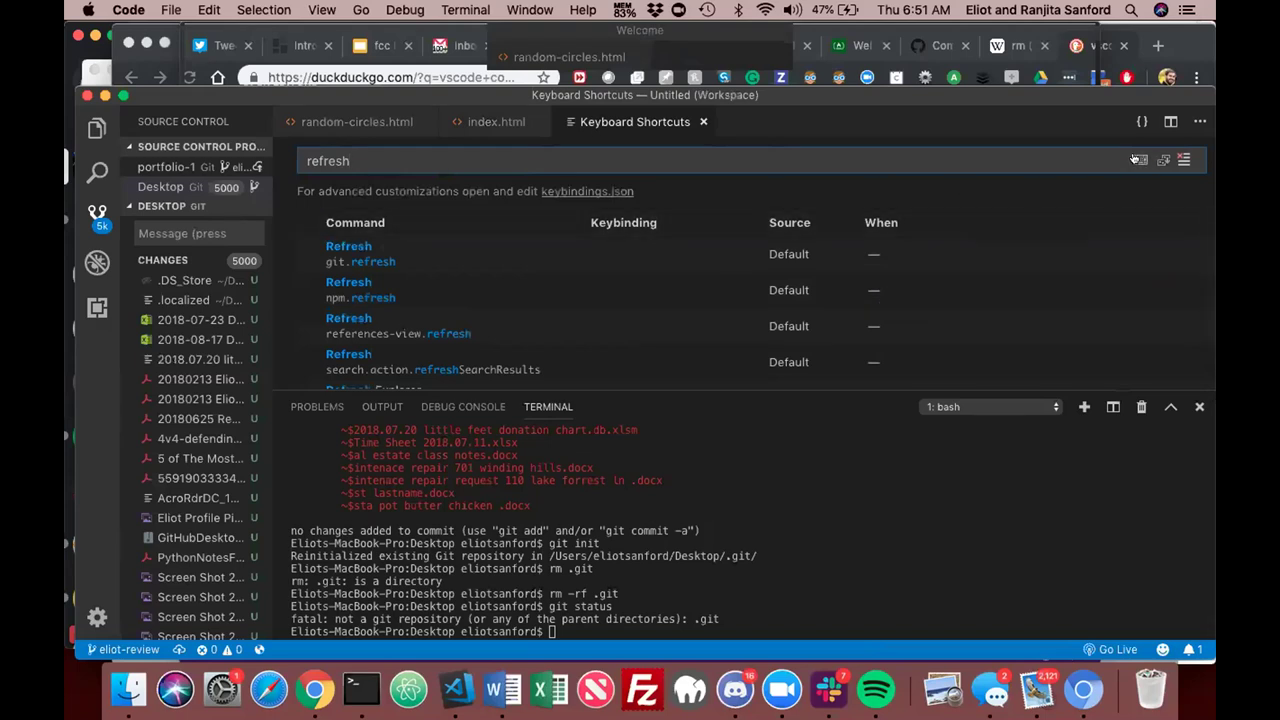
# Clear the keybinding search and put the focus back in the empty search field
pyautogui.click(1183, 161)
pyautogui.click(757, 505)
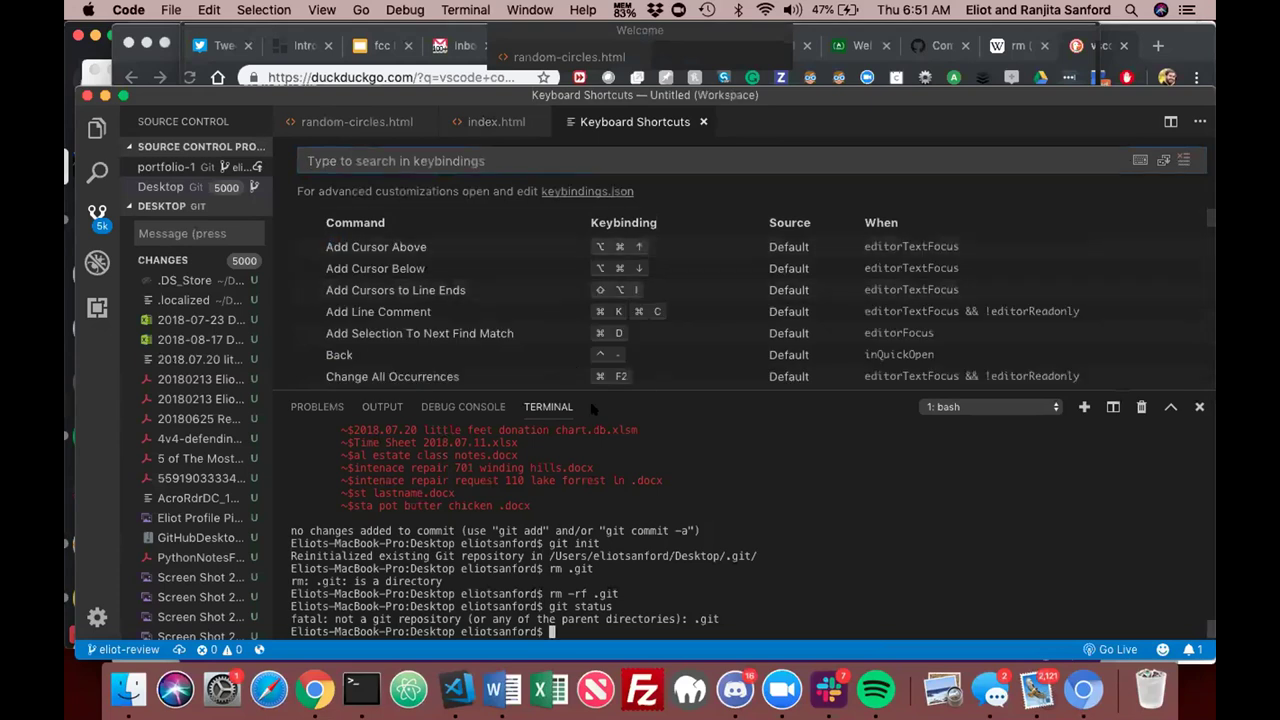
pyautogui.click(445, 160)
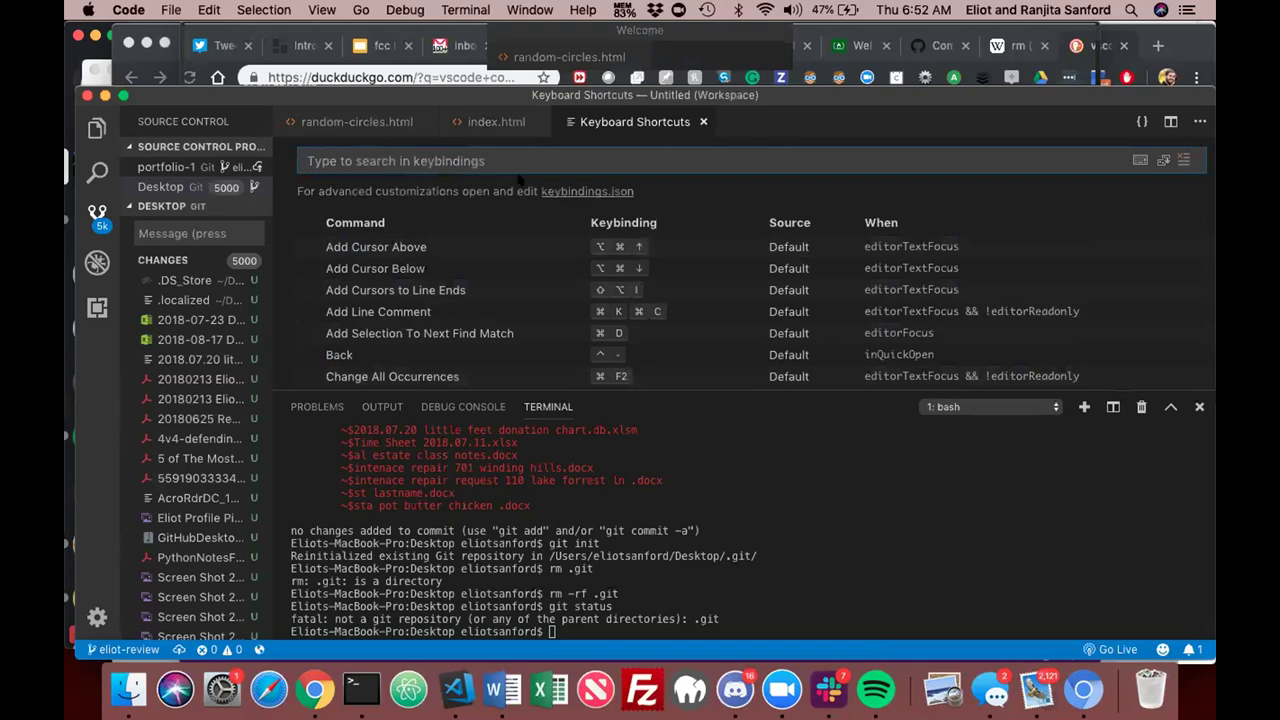
# Close the Keyboard Shortcuts editor, then find "reload" among the editor commands and run Reload Window
pyautogui.click(701, 121)
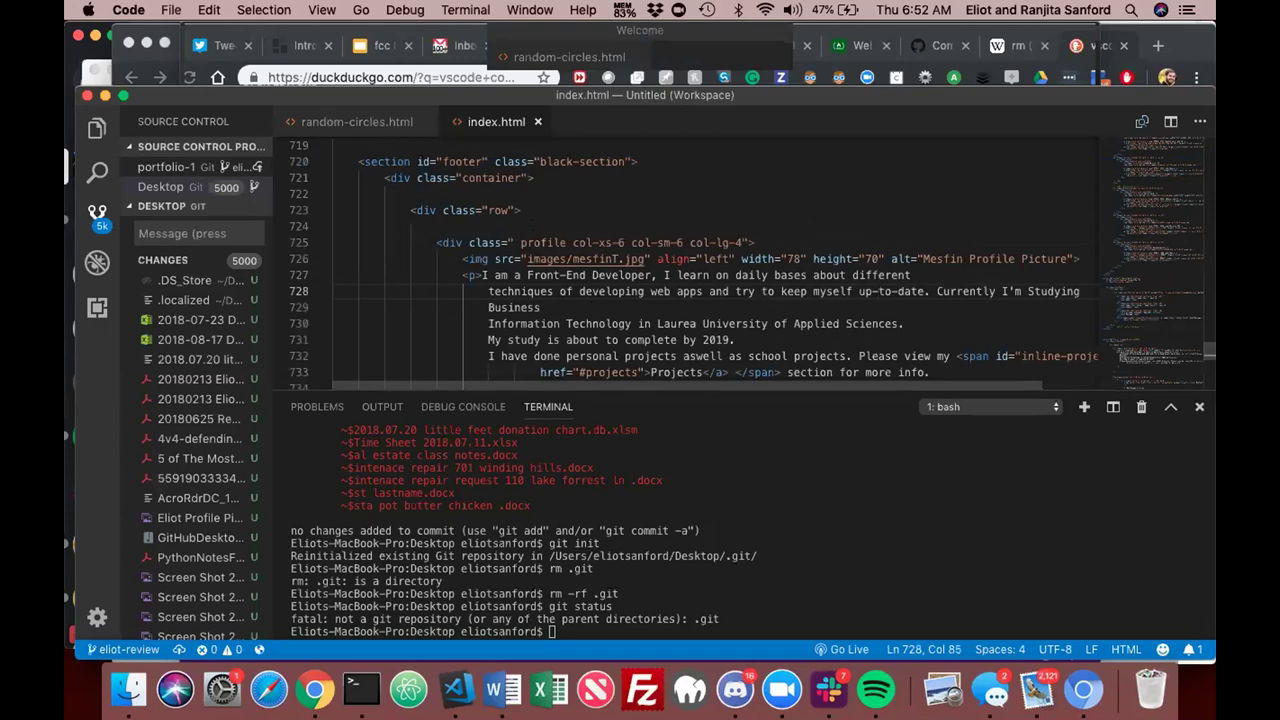
pyautogui.click(494, 455)
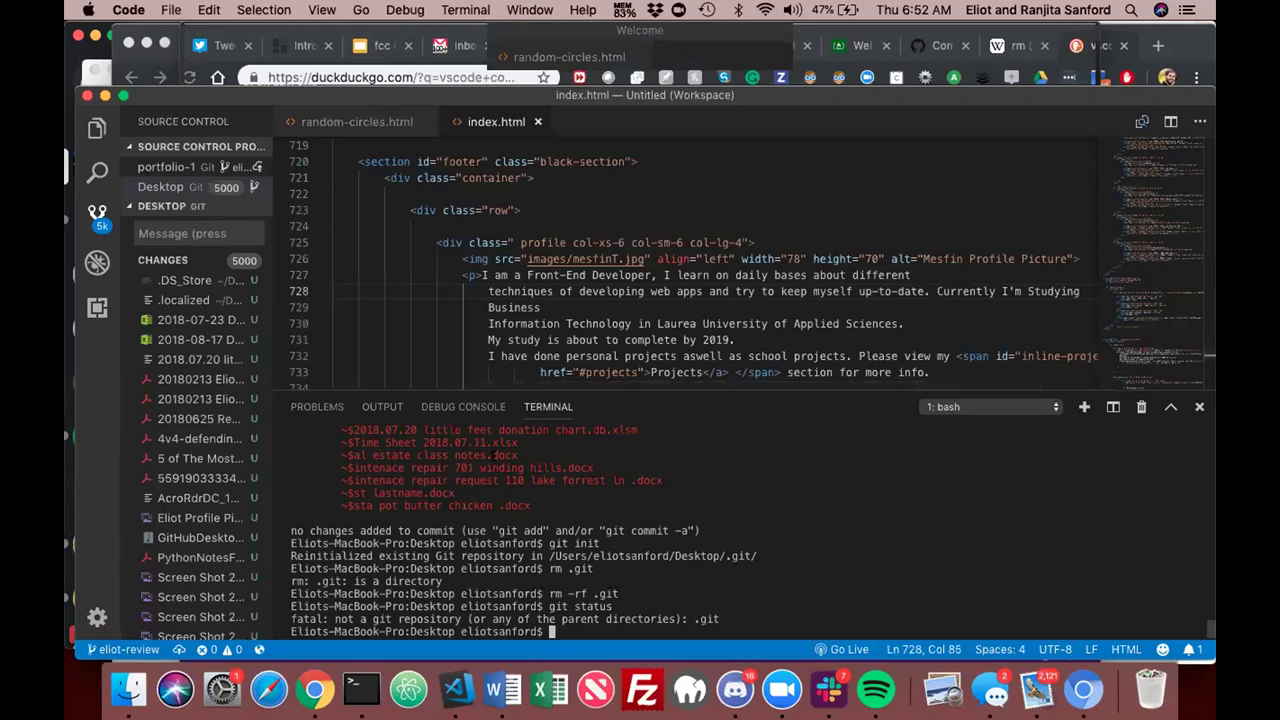
pyautogui.press('super+shift+p')
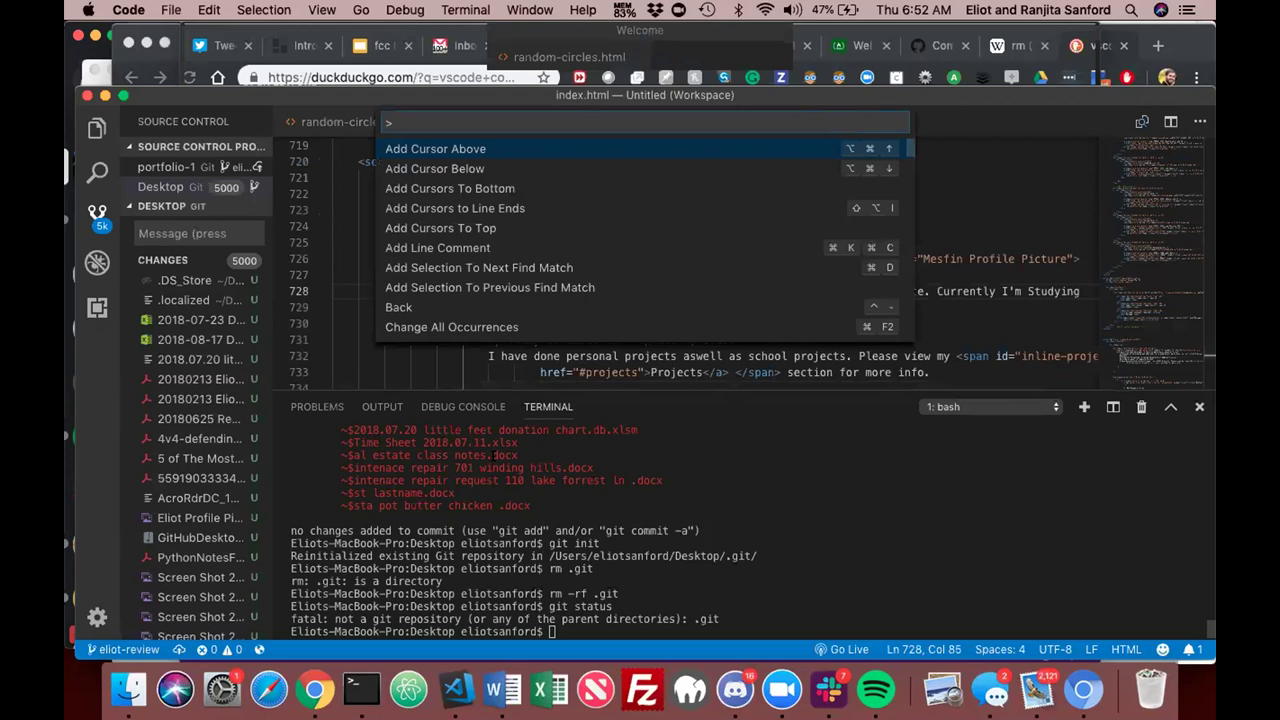
pyautogui.write('reload')
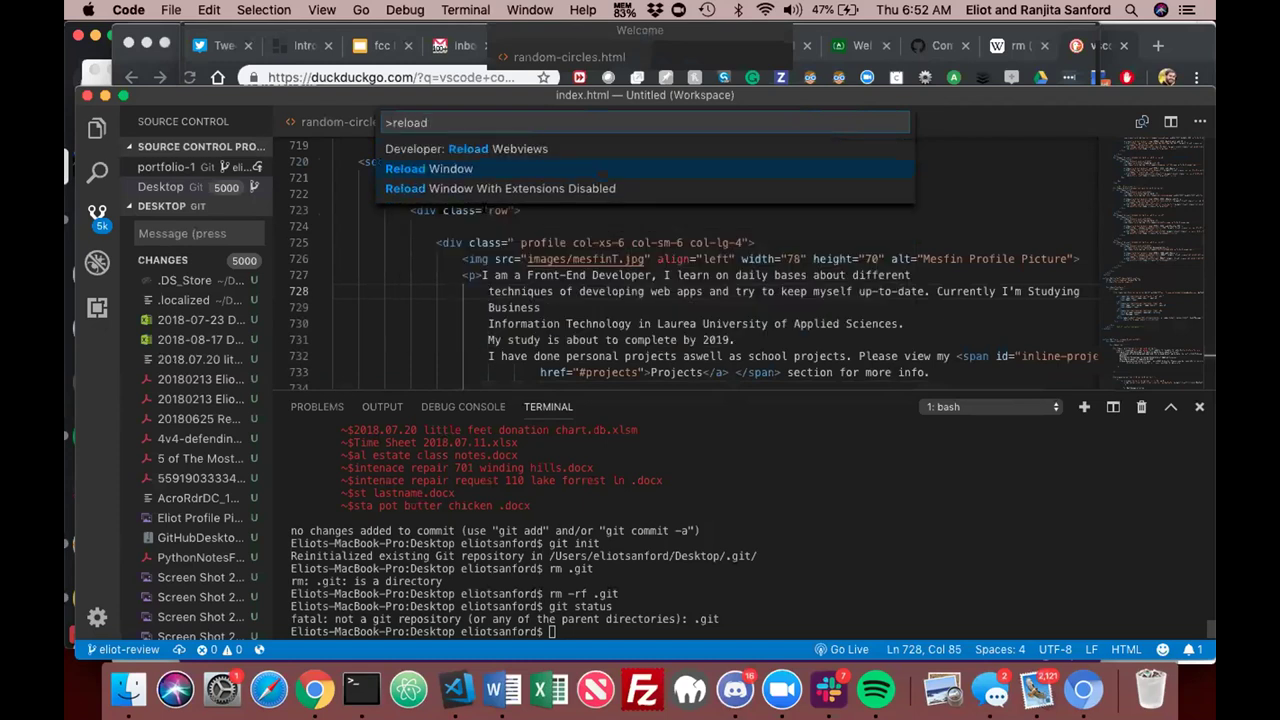
pyautogui.click(449, 167)
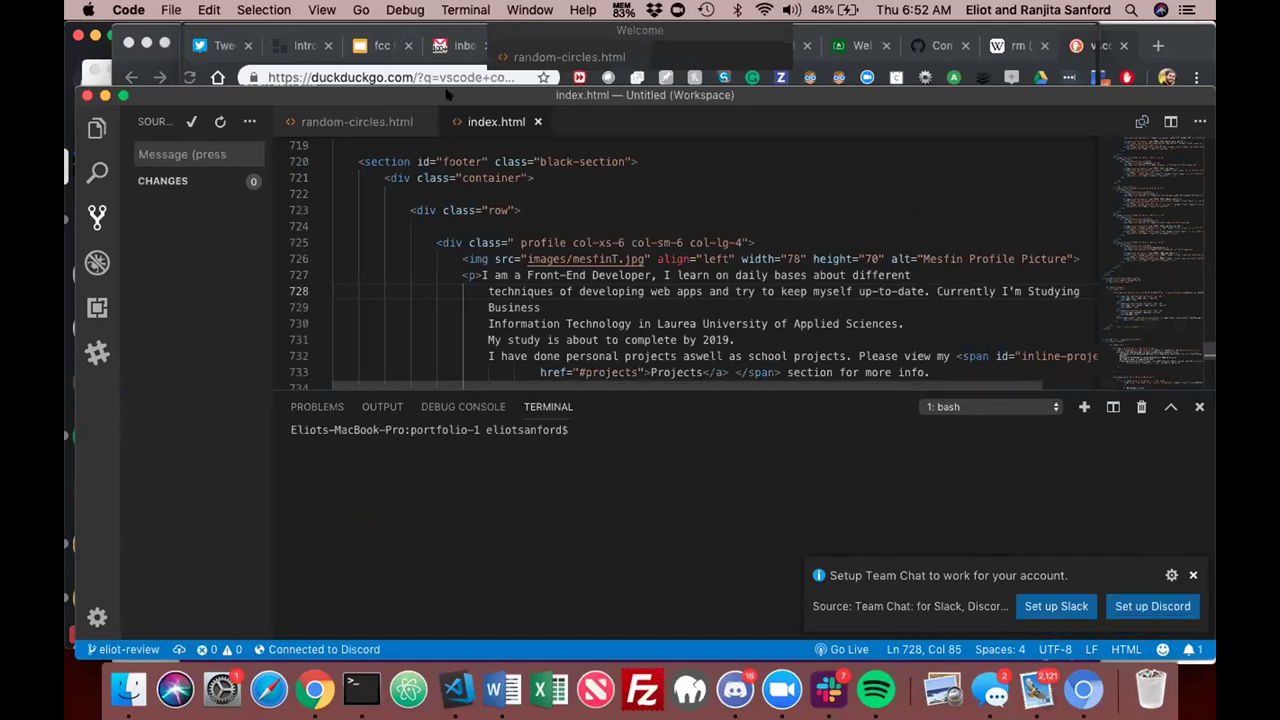
# Close the extra VS Code window showing the Welcome page and return to Source Control in the workspace window
pyautogui.click(450, 37)
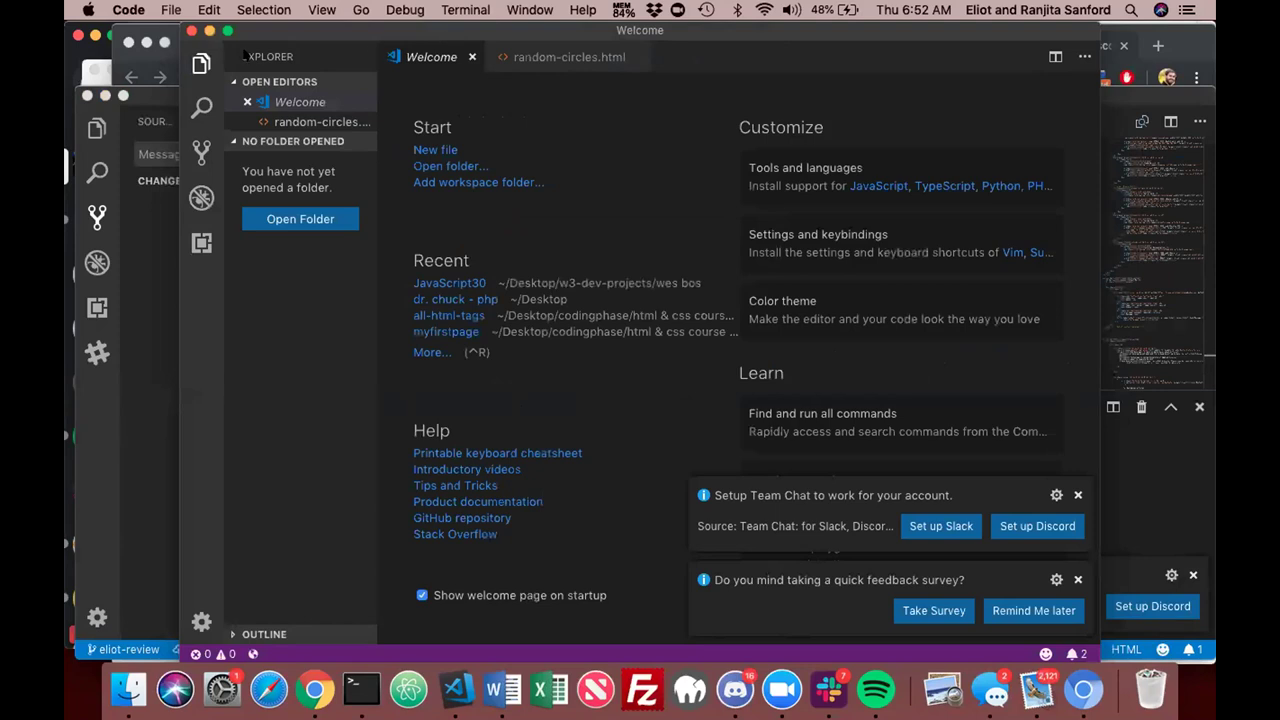
pyautogui.click(191, 32)
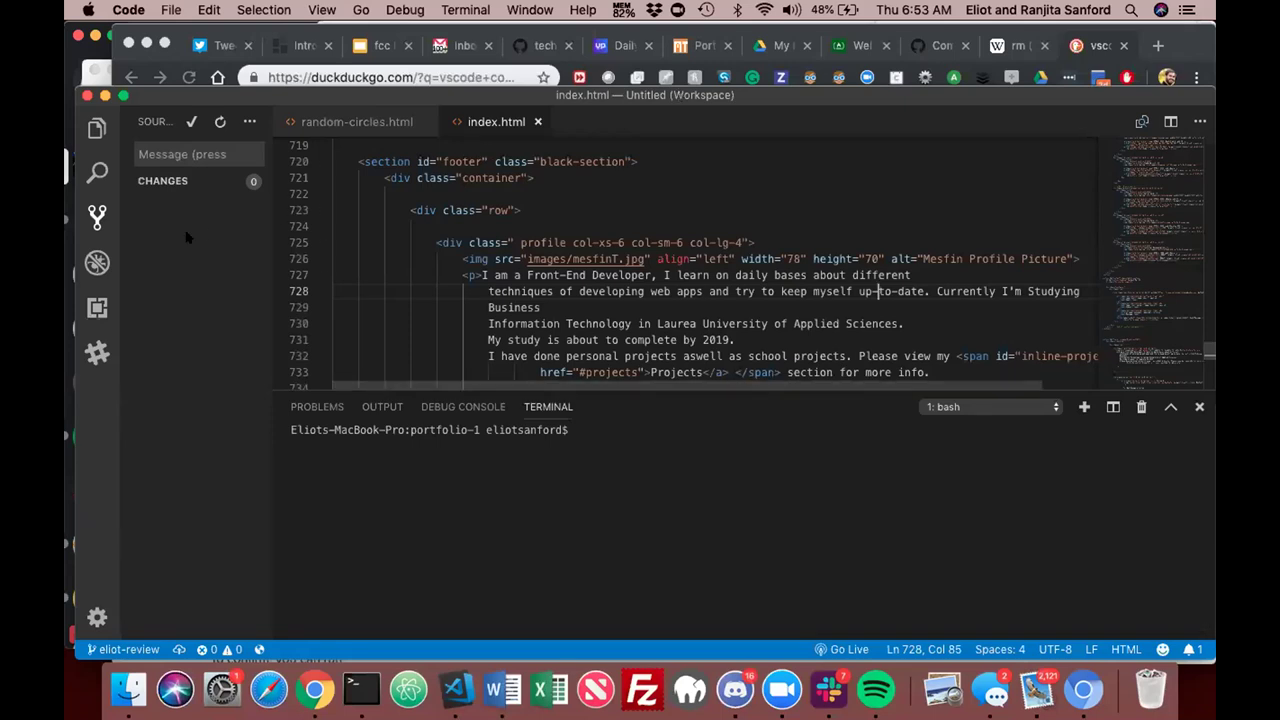
pyautogui.click(95, 218)
pyautogui.click(95, 218)
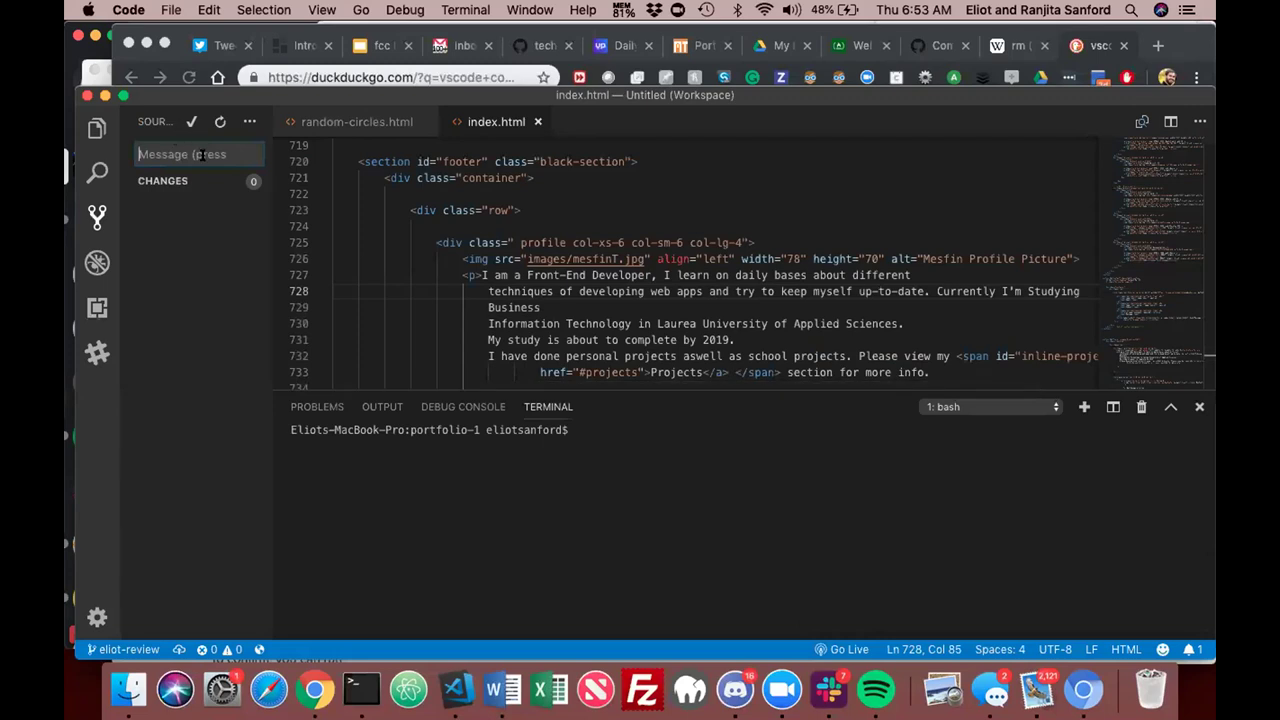
# Check the portfolio-1 repository in the terminal with git branch and git status
pyautogui.click(621, 432)
pyautogui.write('git ba')
pyautogui.write('anch')
pyautogui.press('Return')
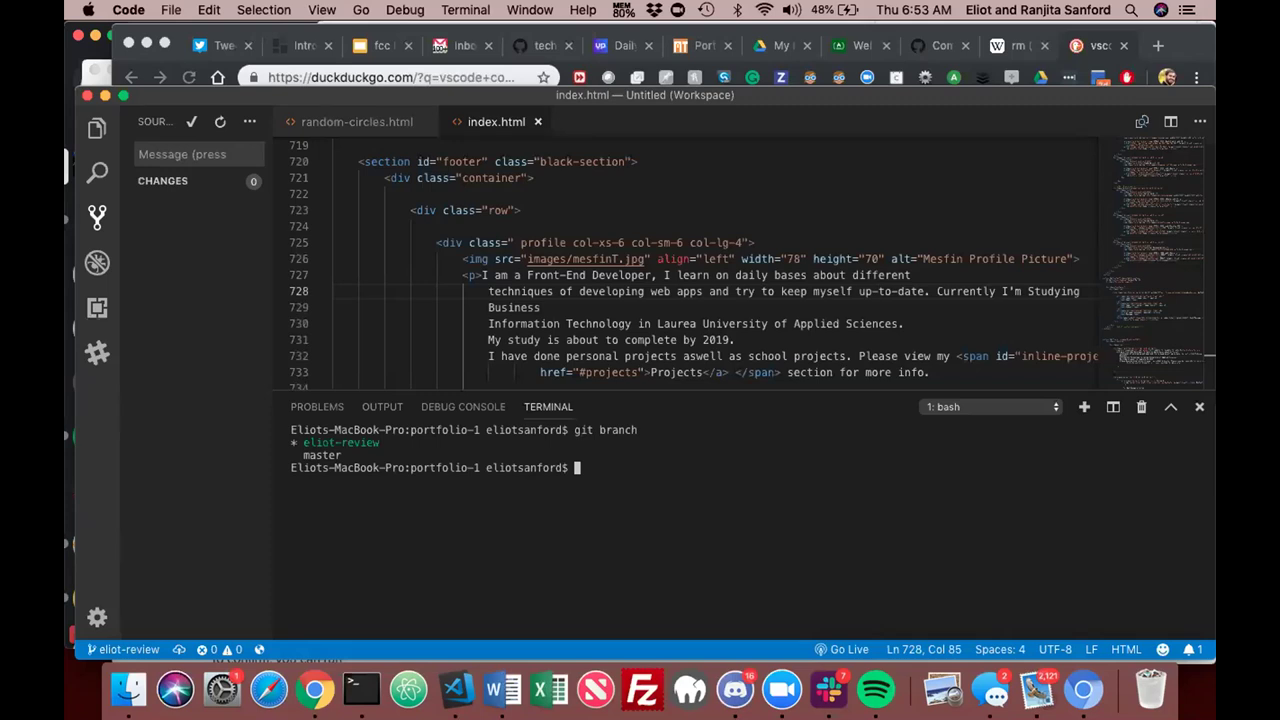
pyautogui.write('git status')
pyautogui.press('Return')
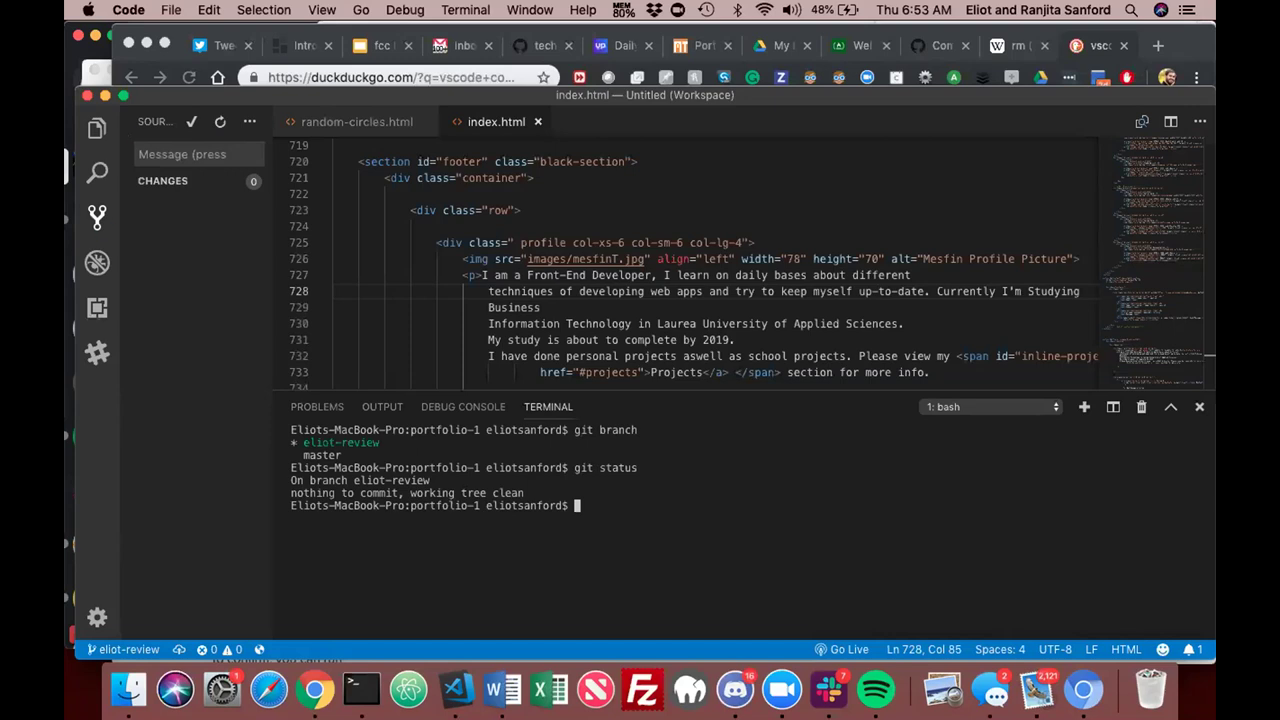
# Move up three directory levels with cd .. to the Desktop and run git status there
pyautogui.write('cd ..')
pyautogui.press('Return')
pyautogui.write('cd ..')
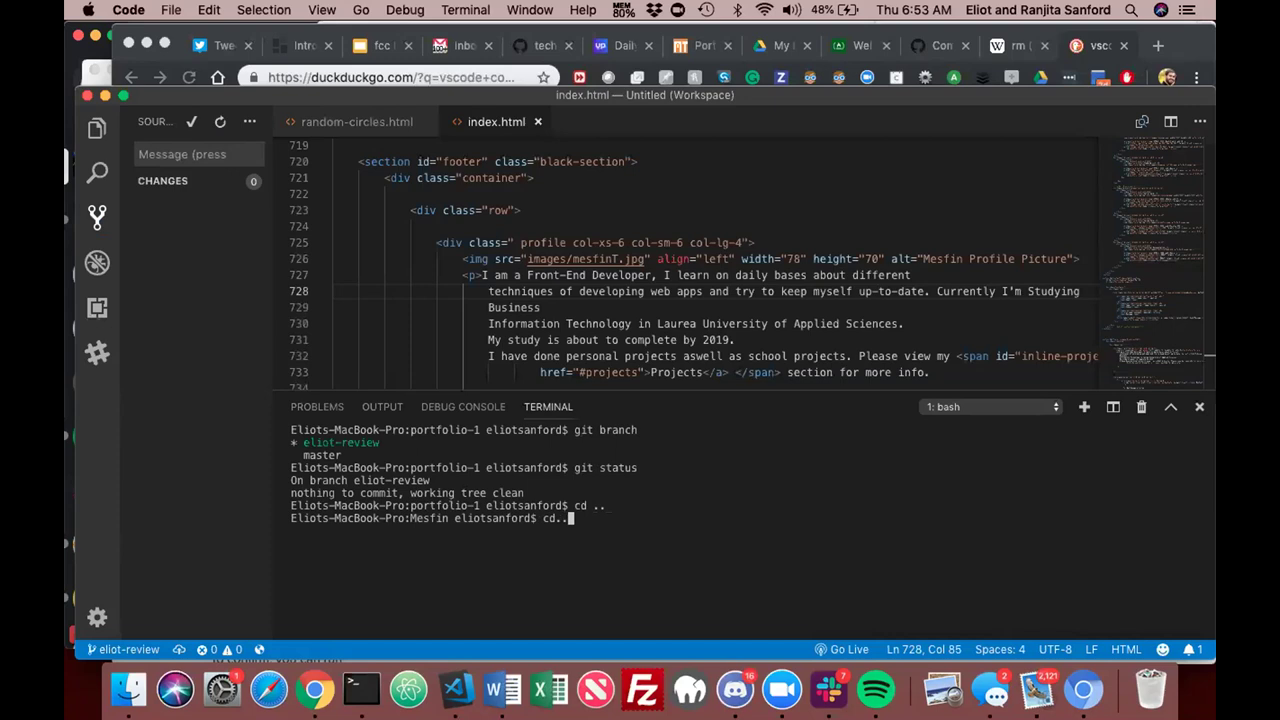
pyautogui.press('Return')
pyautogui.write('cd ..')
pyautogui.press('Return')
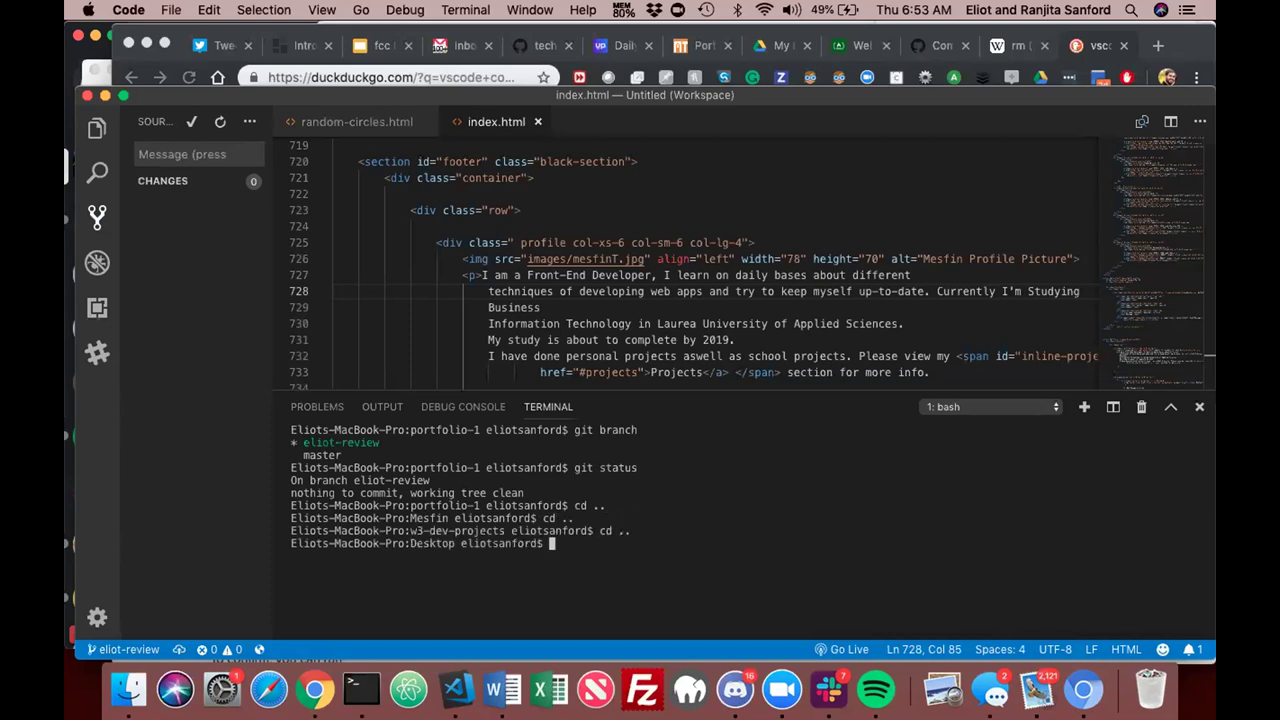
pyautogui.write('git status')
pyautogui.press('Return')
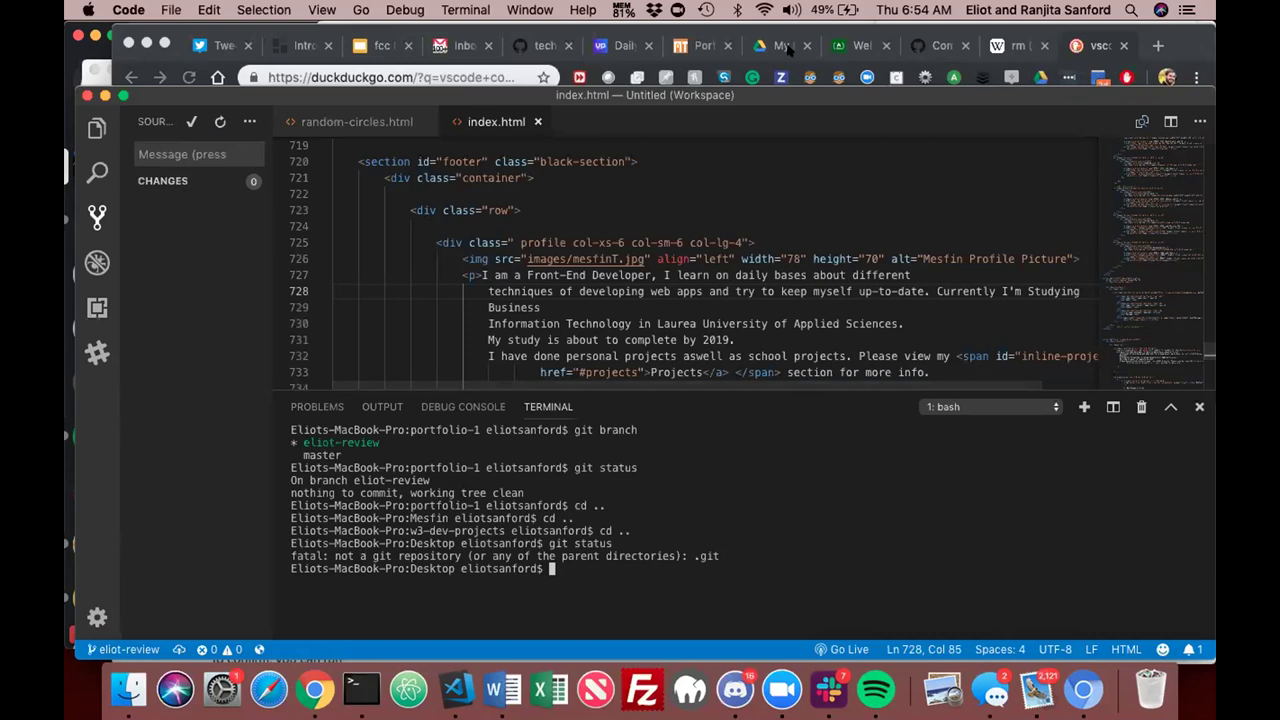
# Switch to Chrome's Wikipedia page on rm and highlight the explanations of the -r and -f options
pyautogui.click(1010, 46)
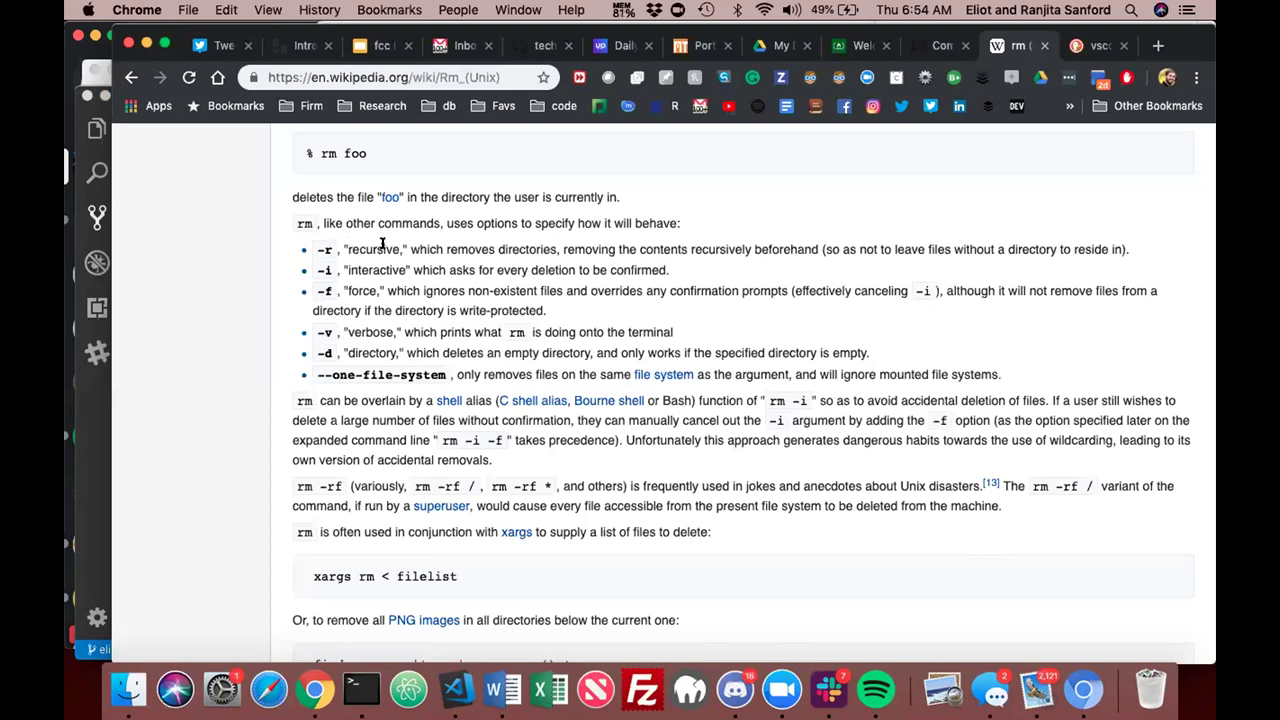
pyautogui.moveTo(458, 249); pyautogui.dragTo(574, 250)
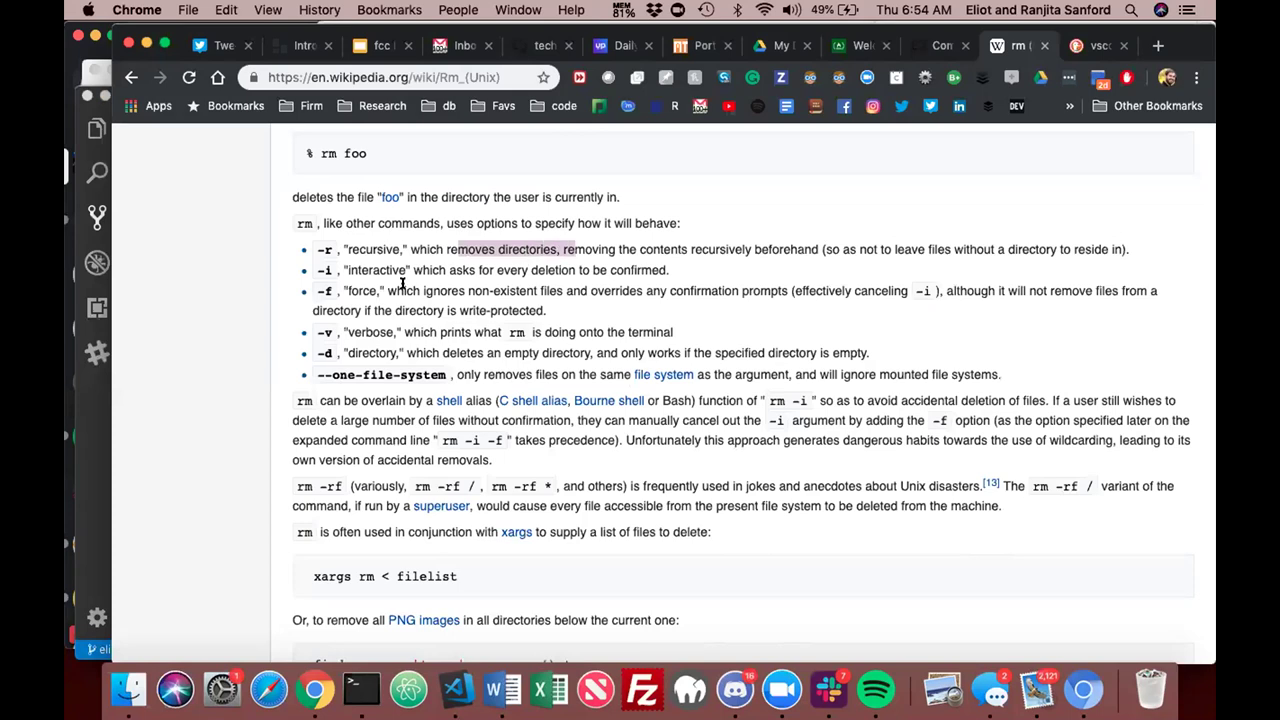
pyautogui.moveTo(424, 289); pyautogui.dragTo(851, 288)
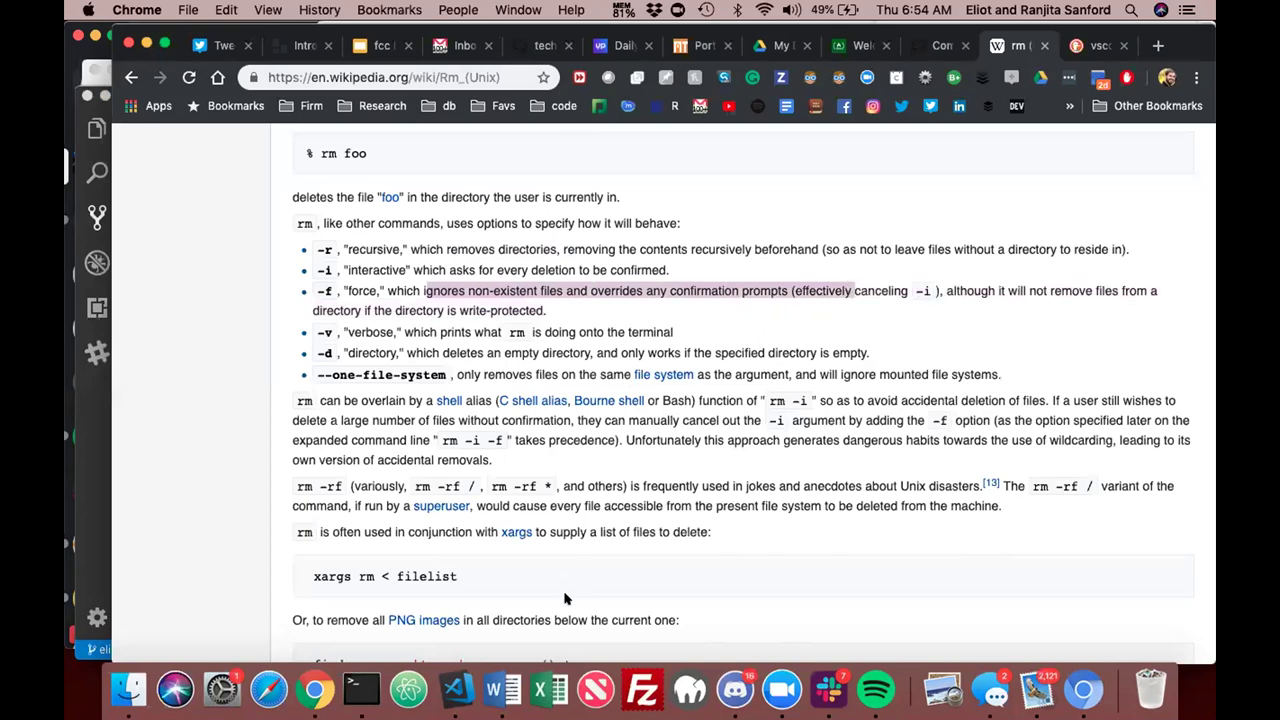
# Switch back to VS Code and change the terminal directory from the Desktop to w3-dev-projects
pyautogui.click(455, 690)
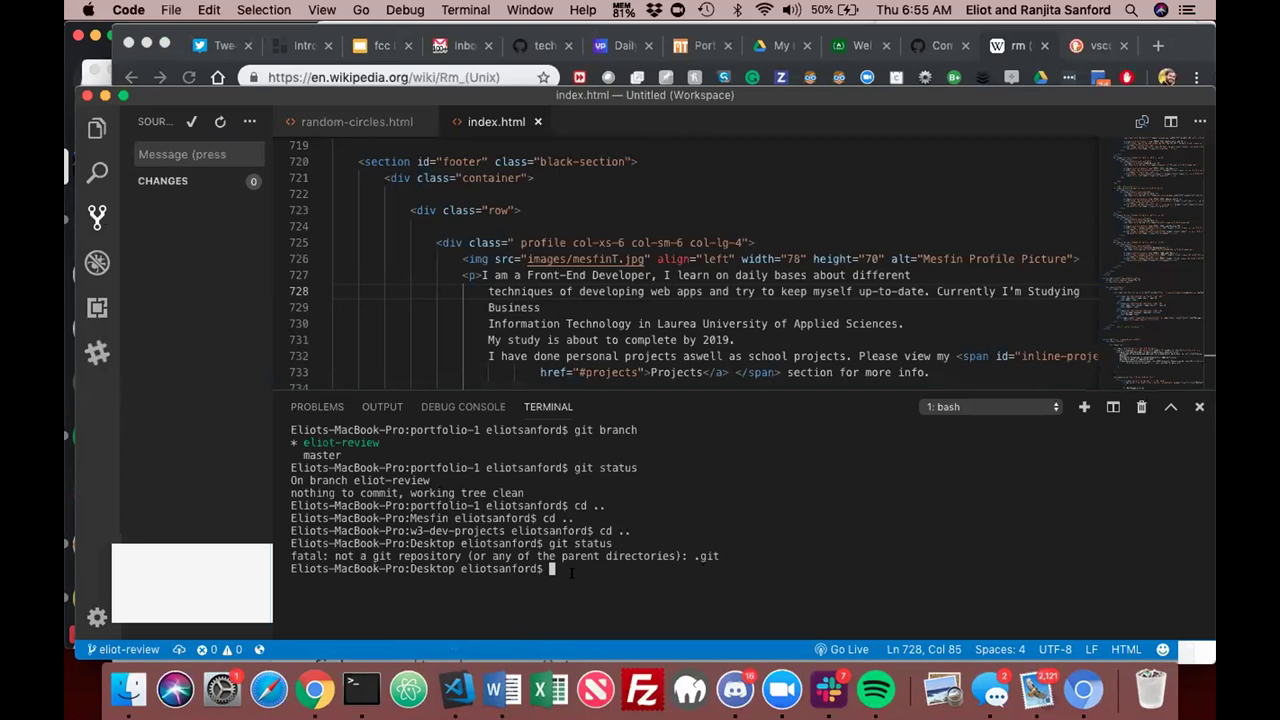
pyautogui.write('cd w3D')
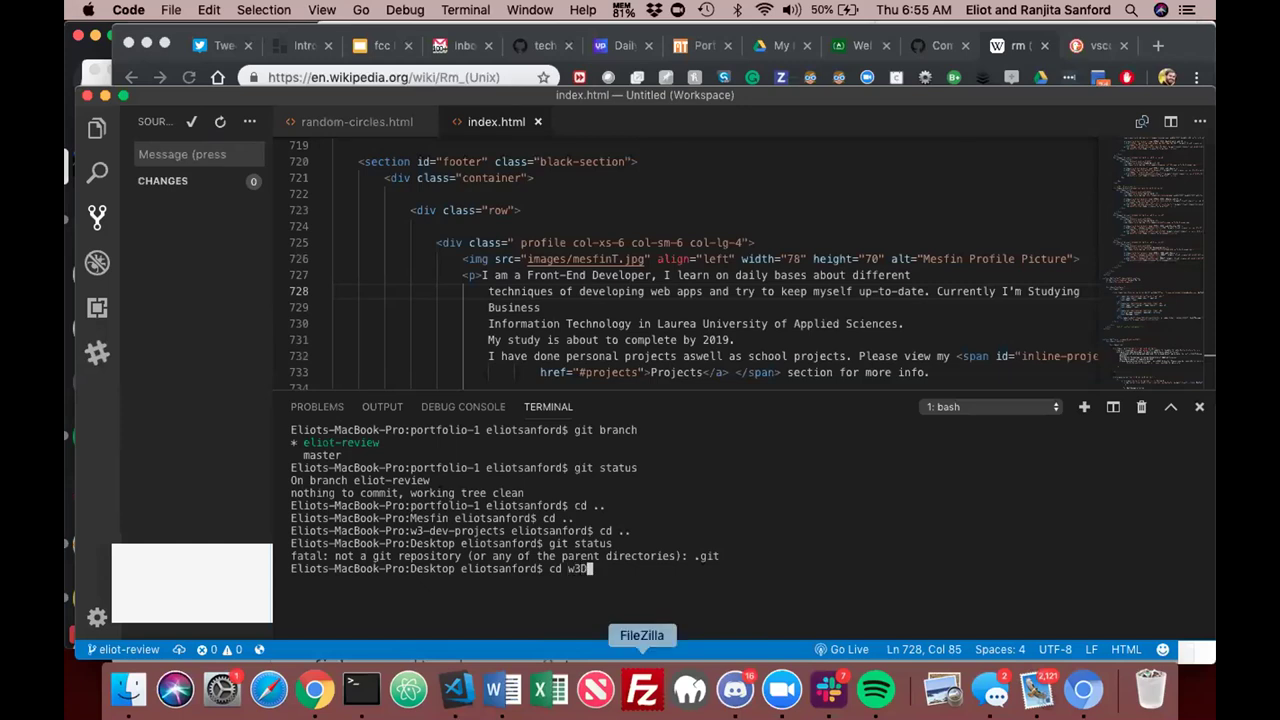
pyautogui.press('BackSpace')
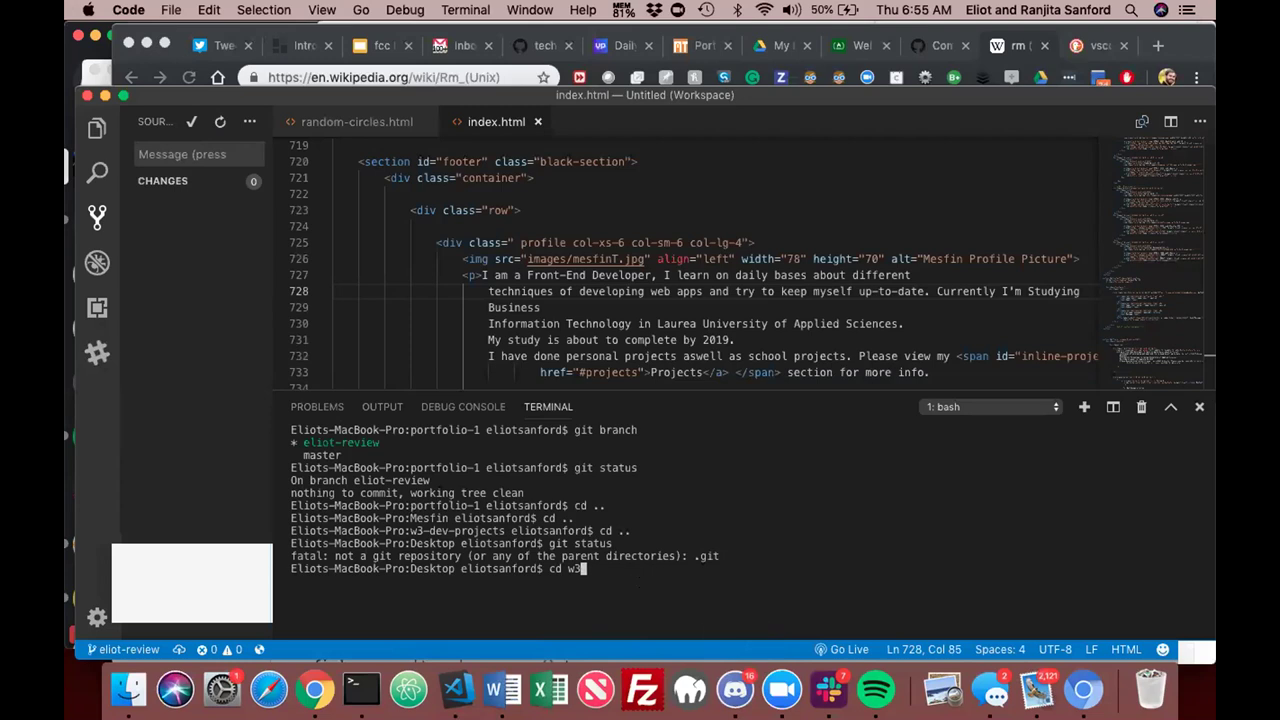
pyautogui.write('-d')
pyautogui.press('Tab')
pyautogui.press('Return')
# Change the terminal directory down to the portfolio-1 project folder and list its contents with ls
pyautogui.write('cd ')
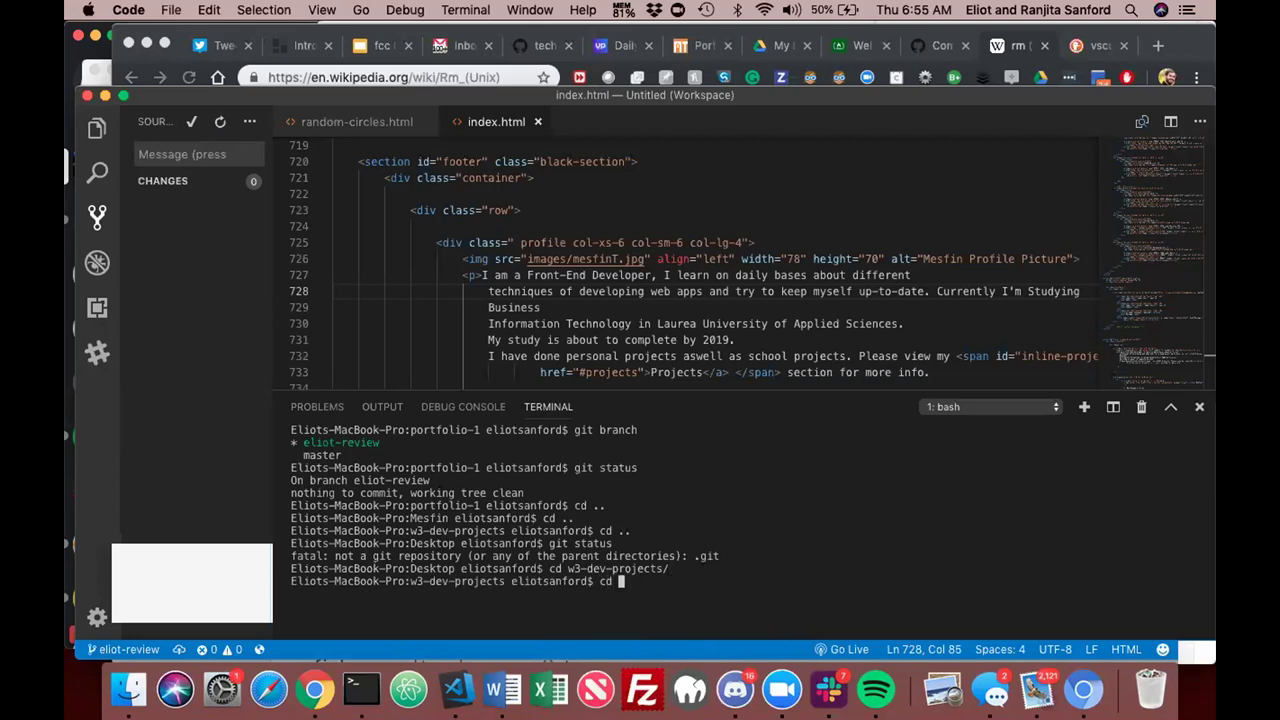
pyautogui.write('Mes')
pyautogui.press('Tab')
pyautogui.press('Return')
pyautogui.write('cd po')
pyautogui.press('Tab')
pyautogui.press('Return')
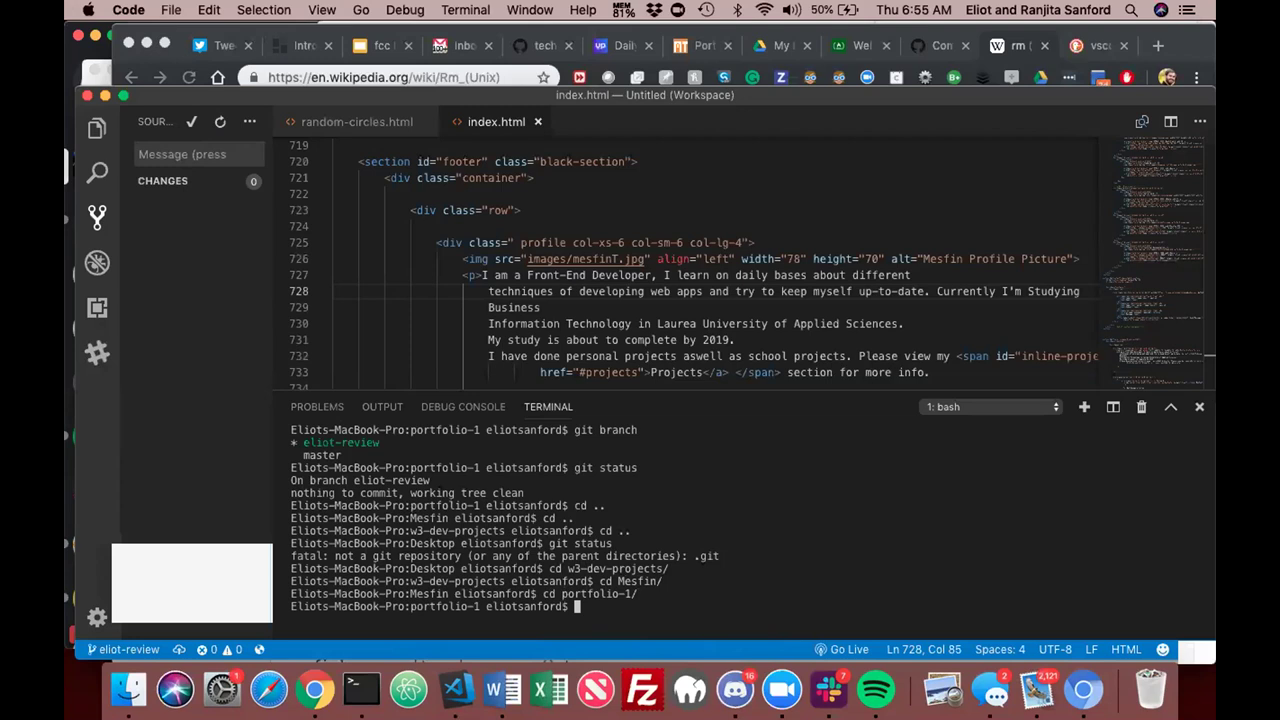
pyautogui.write('ls')
pyautogui.press('Return')
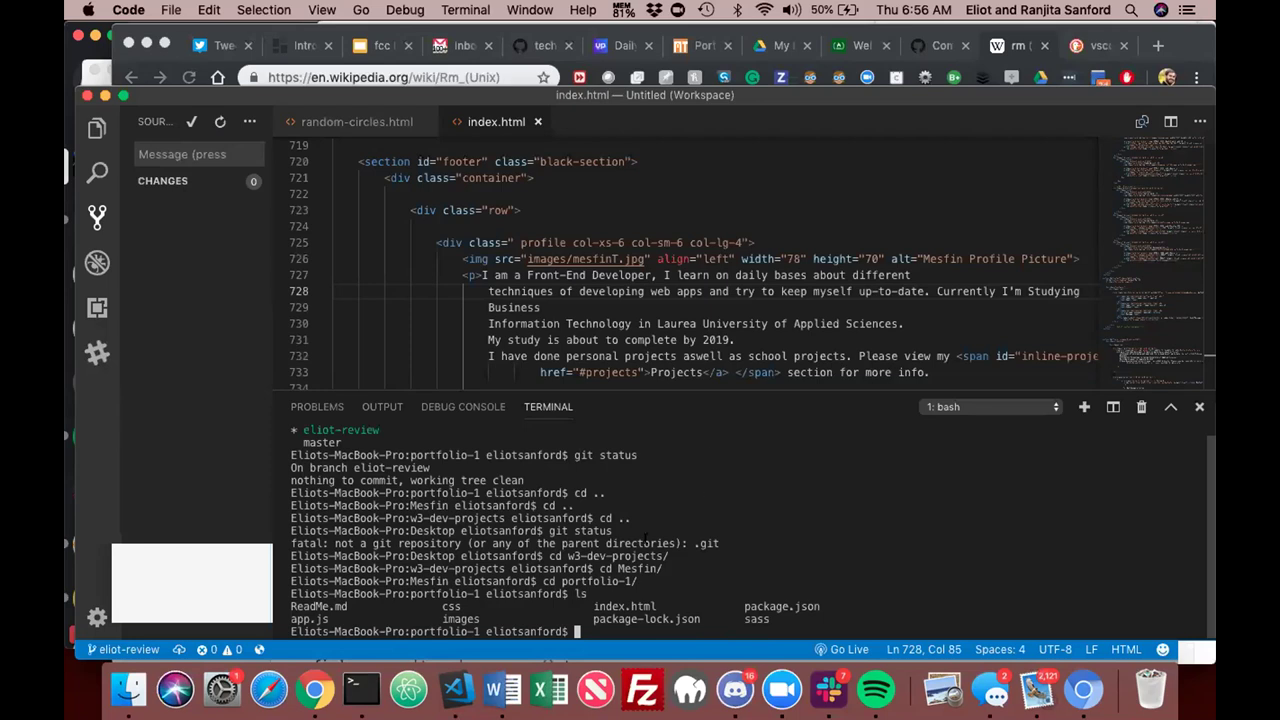
pyautogui.click(783, 692)
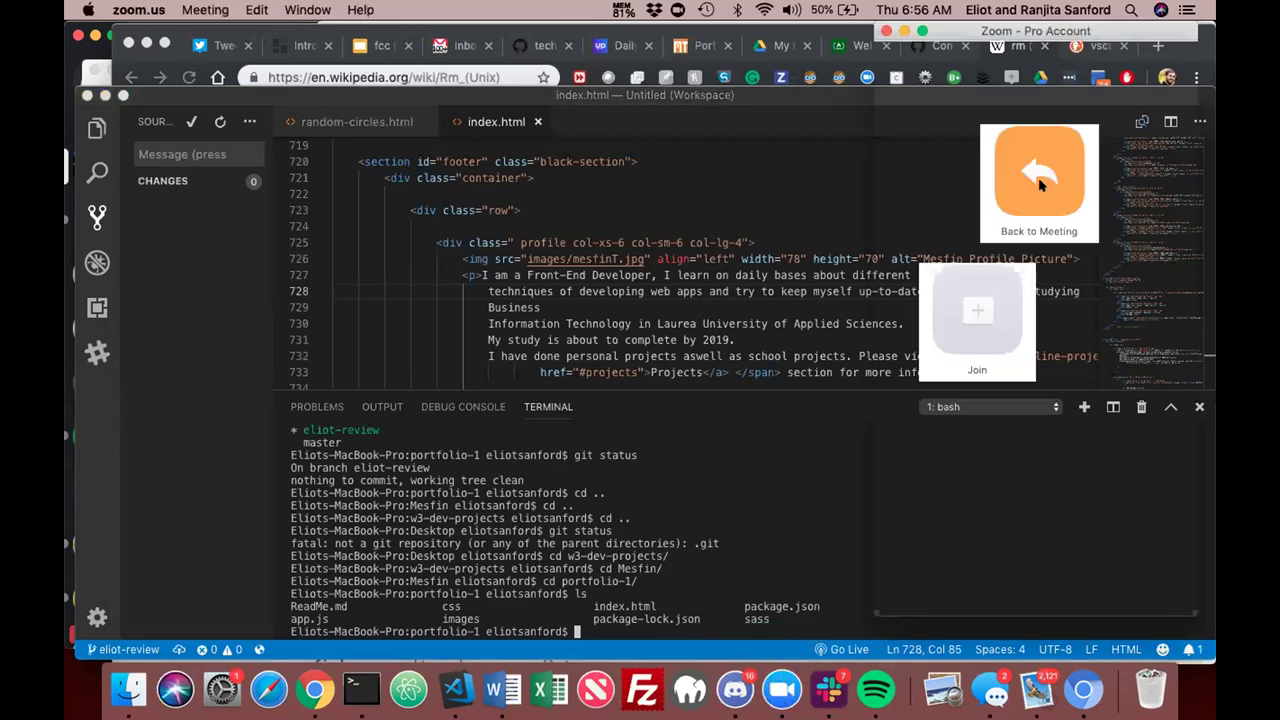
pyautogui.click(884, 33)
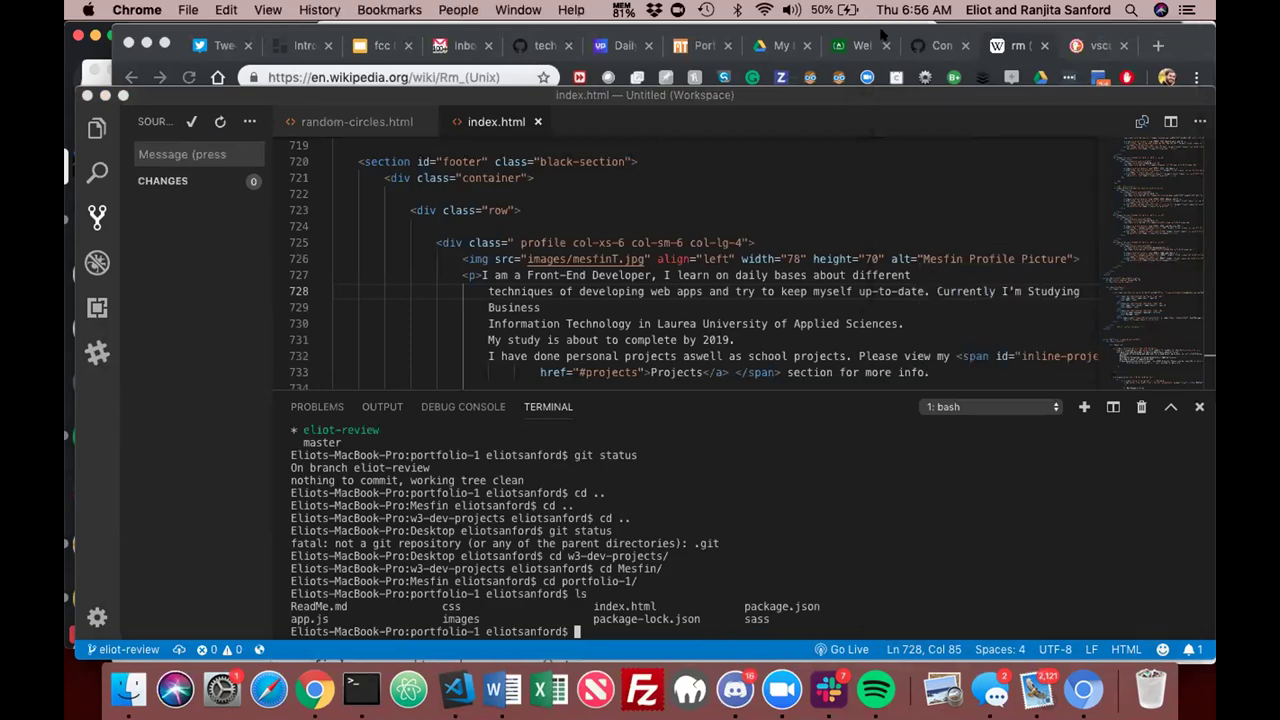